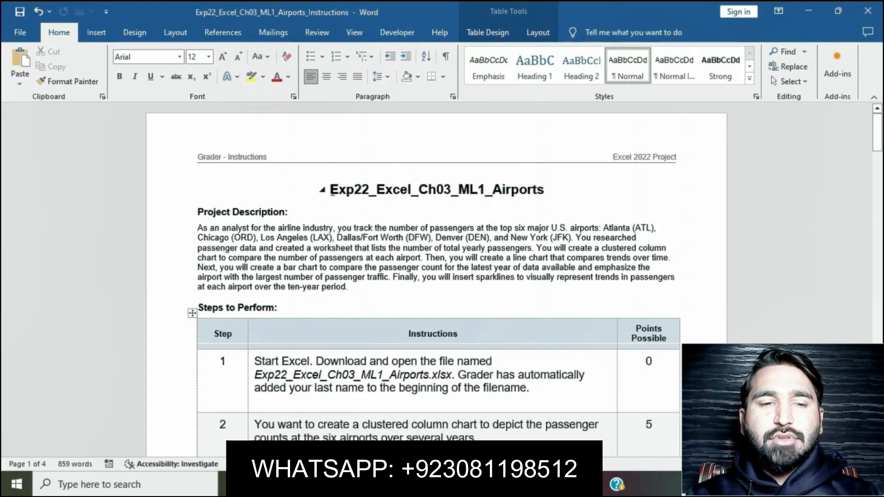
# - Highlight the document title Exp22_Excel_Ch03_ML1_Airports in yellow
pyautogui.moveTo(330, 190); pyautogui.dragTo(550, 189)
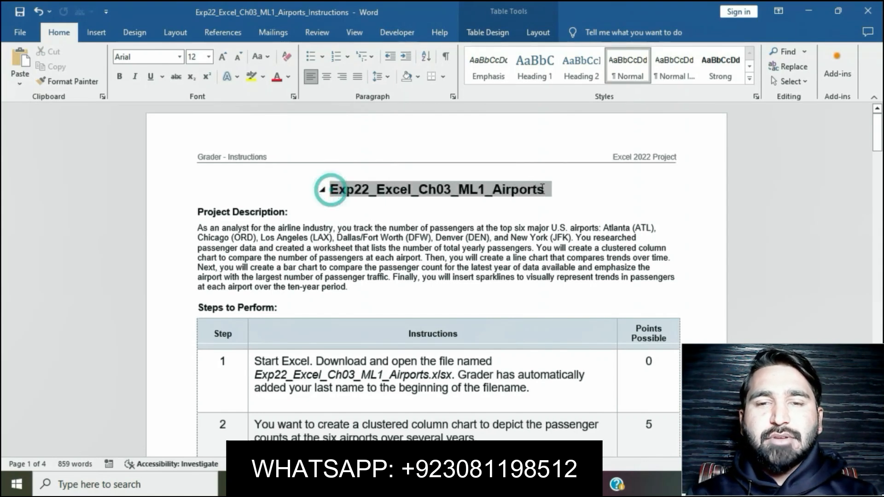
pyautogui.click(508, 173)
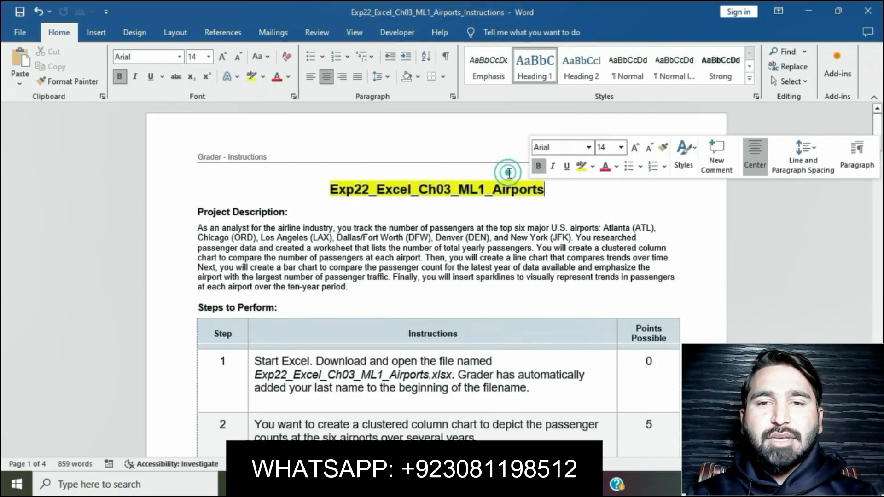
pyautogui.click(494, 245)
# - Highlight the step 1 instruction text in the table in yellow
pyautogui.scroll(-4, 372, 201)
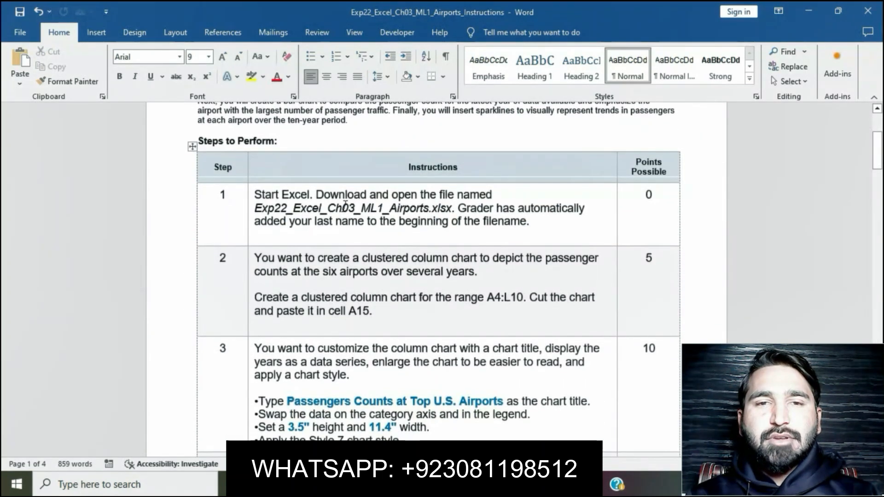
pyautogui.click(250, 197)
pyautogui.click(304, 174)
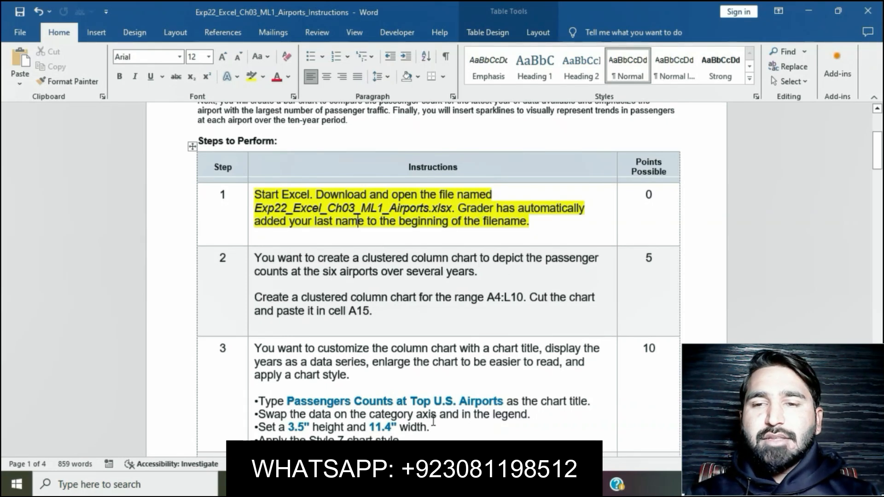
# - Check the Airports workbook in Excel, and remove the yellow highlight from the step 1 instruction back in Word
pyautogui.click(442, 484)
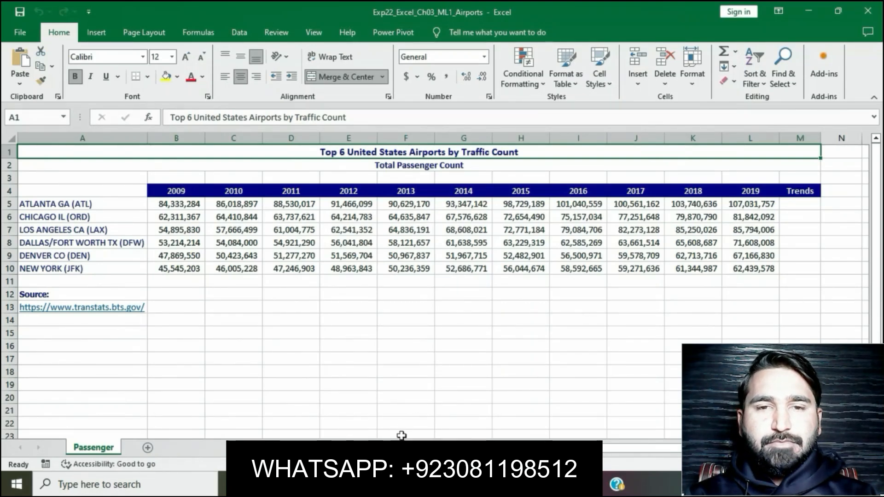
pyautogui.click(399, 484)
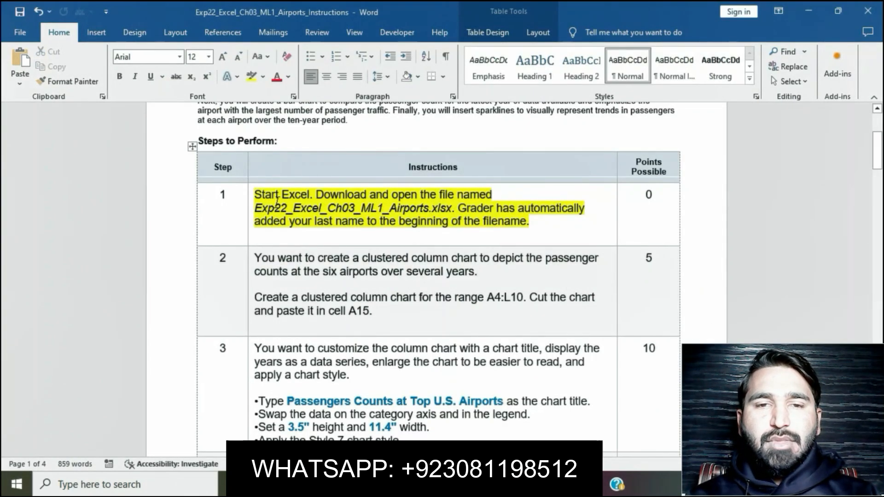
pyautogui.click(251, 196)
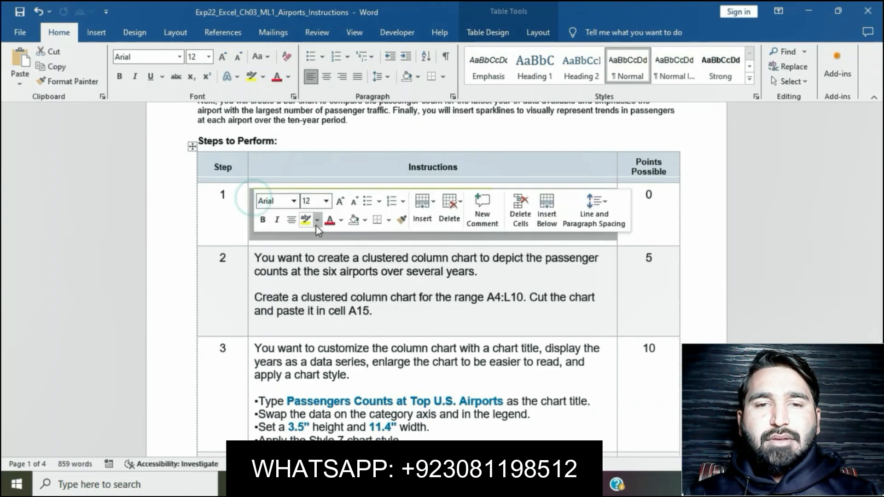
pyautogui.click(325, 299)
# - Highlight the step 2 instruction about the clustered column chart in yellow
pyautogui.scroll(-2, 304, 286)
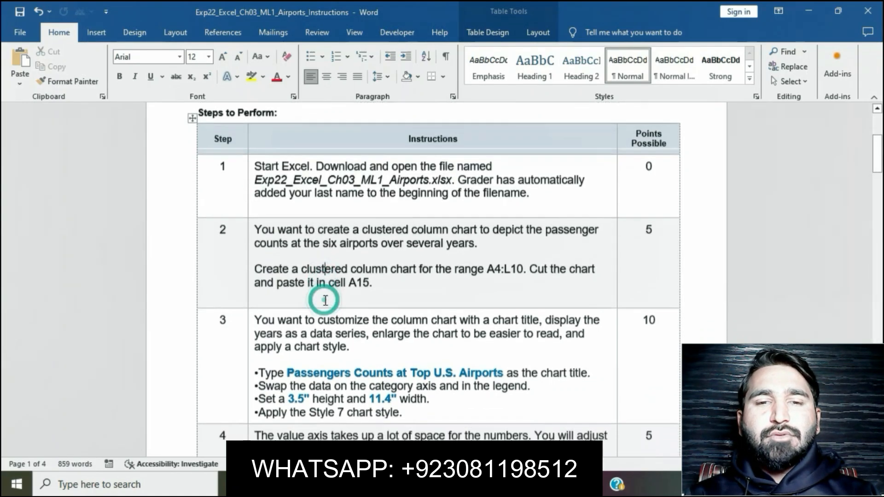
pyautogui.click(247, 210)
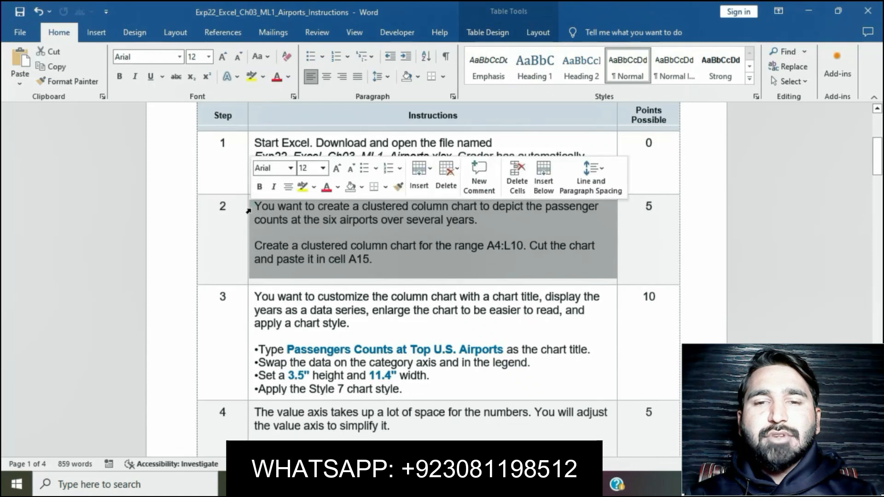
pyautogui.click(302, 187)
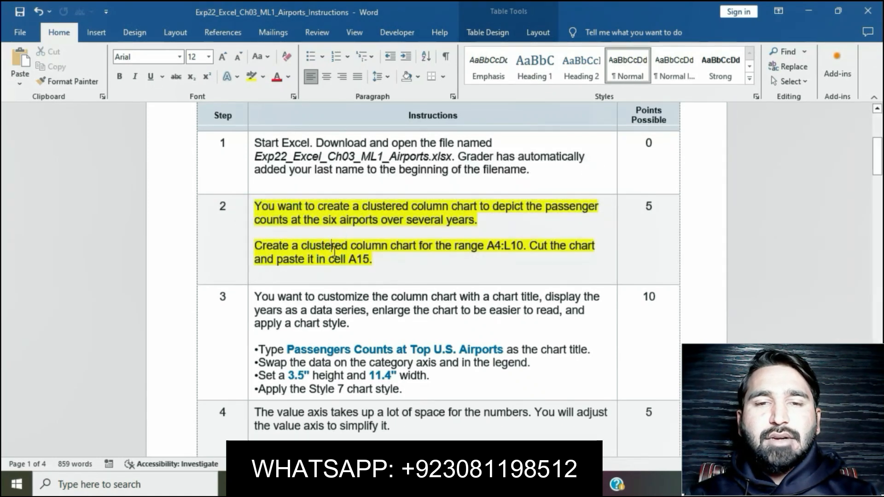
# - Copy the range reference A4:L10 from step 2 and select that range on the Passenger sheet in Excel
pyautogui.moveTo(488, 246); pyautogui.dragTo(518, 253)
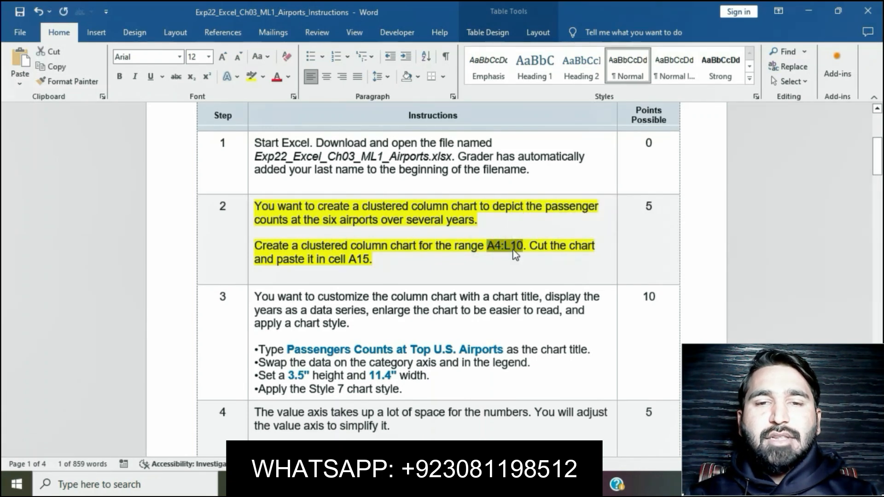
pyautogui.click(405, 484)
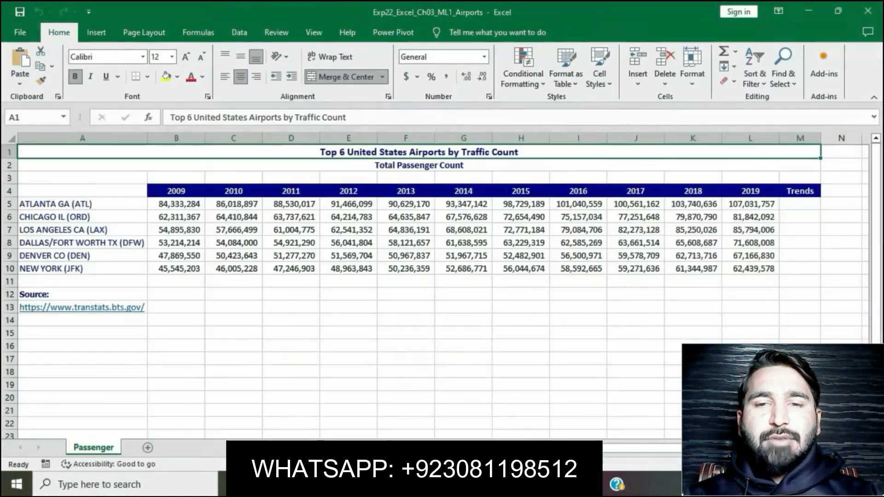
pyautogui.click(48, 118)
pyautogui.write('A4:L10')
pyautogui.press('Return')
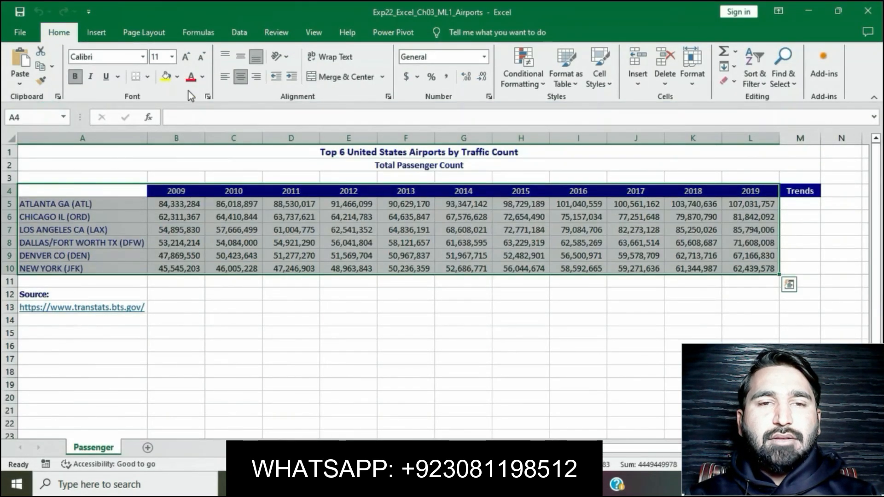
# - Insert a Clustered Column chart from the selected range, with the years on the category axis
pyautogui.click(105, 35)
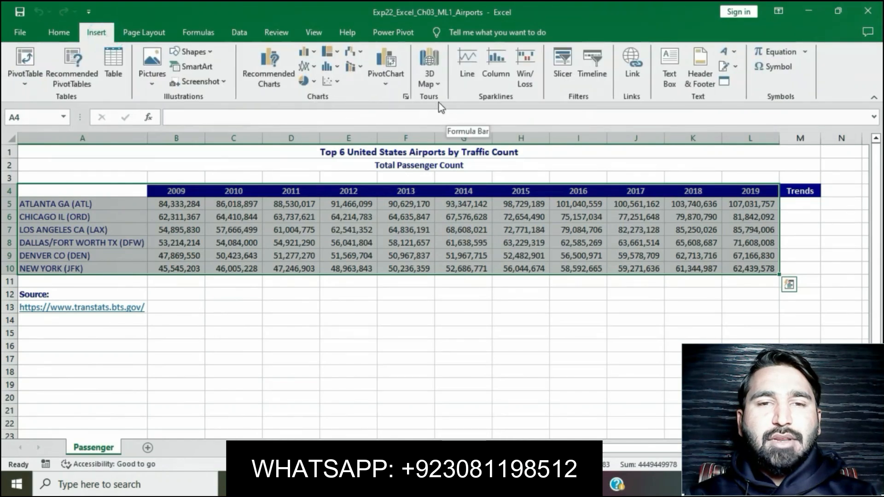
pyautogui.click(408, 99)
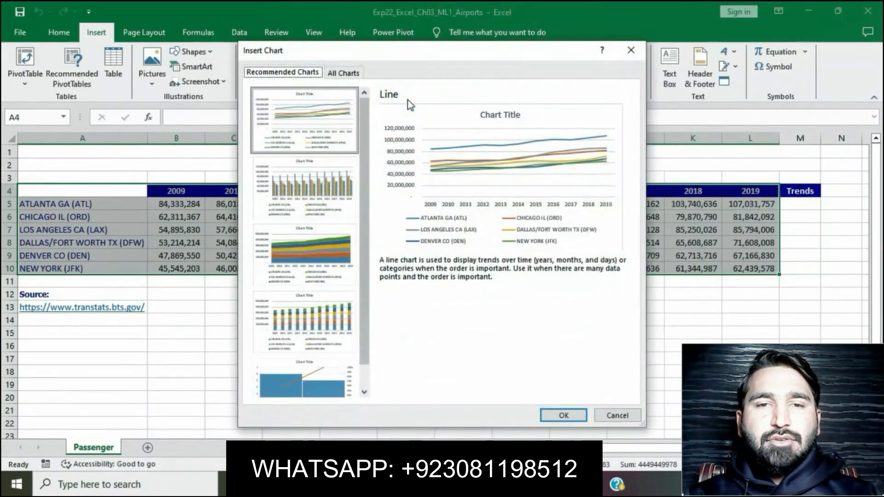
pyautogui.click(346, 75)
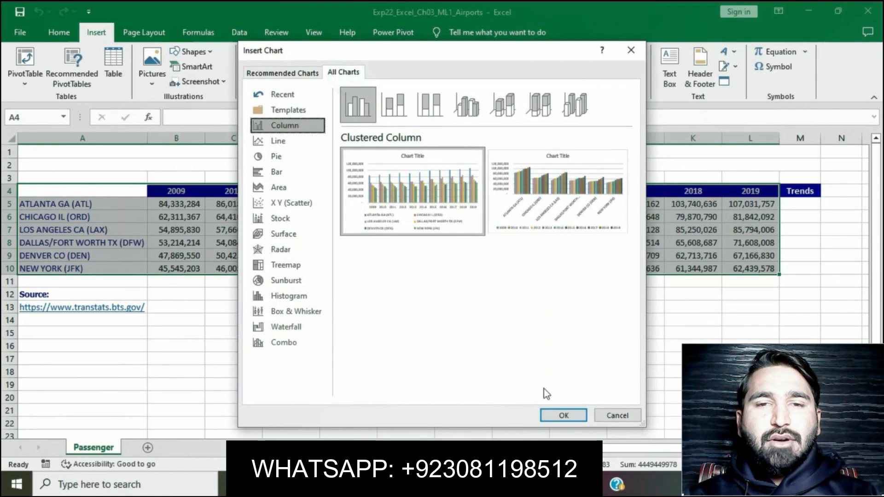
pyautogui.click(563, 415)
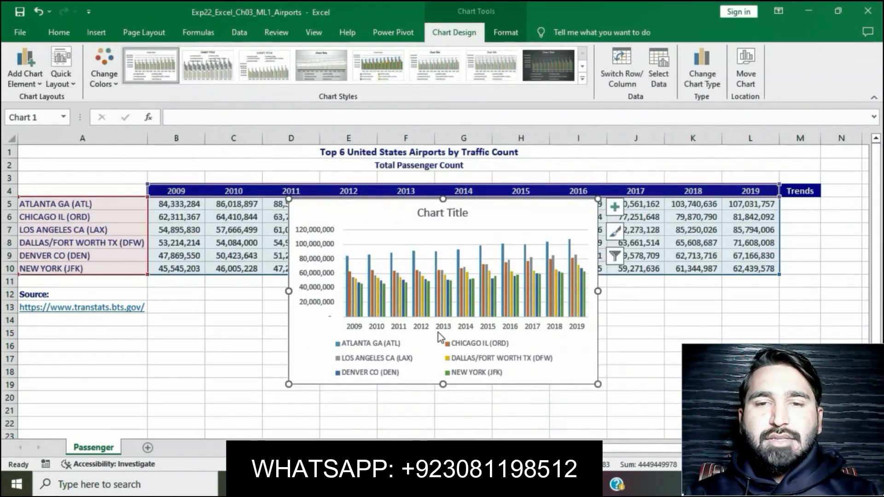
# - Read the chart placement instruction in Word, then cut the column chart in Excel and paste it at cell A15
pyautogui.click(460, 484)
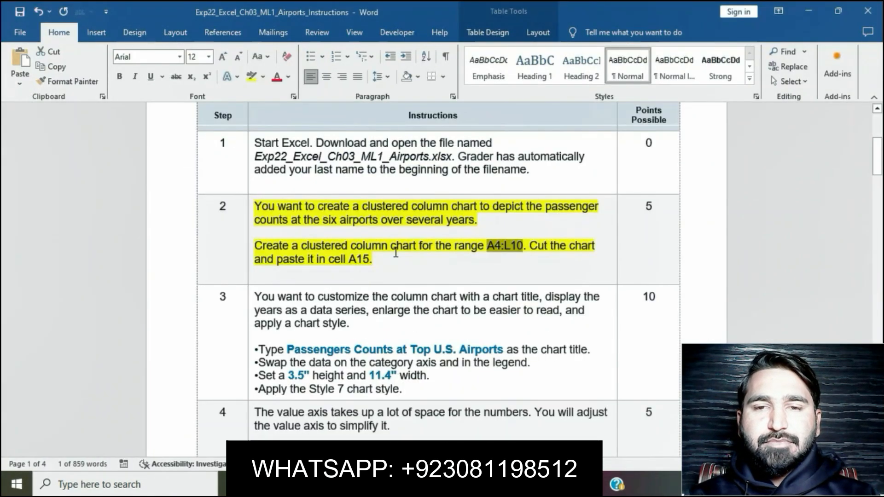
pyautogui.click(523, 248)
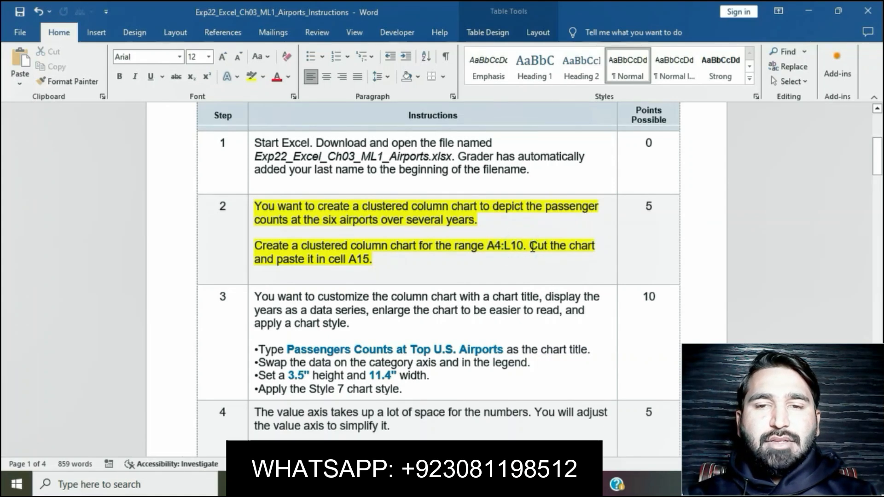
pyautogui.moveTo(529, 247); pyautogui.dragTo(380, 261)
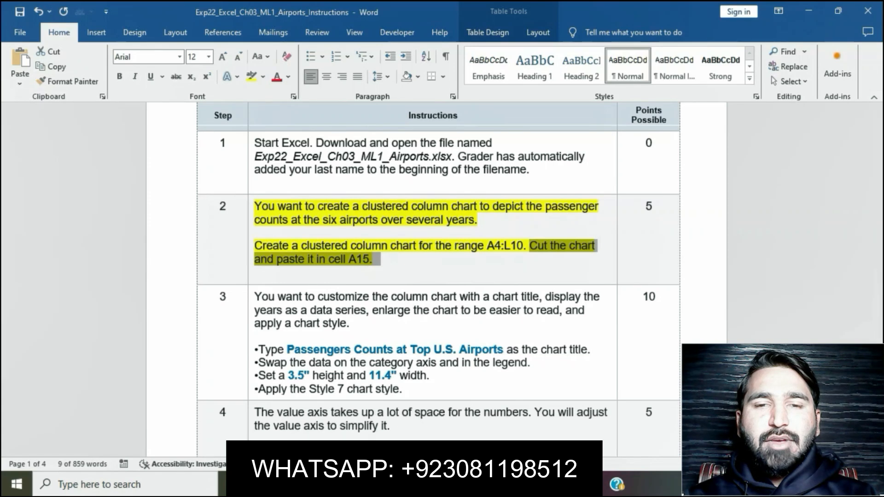
pyautogui.click(415, 485)
pyautogui.click(59, 33)
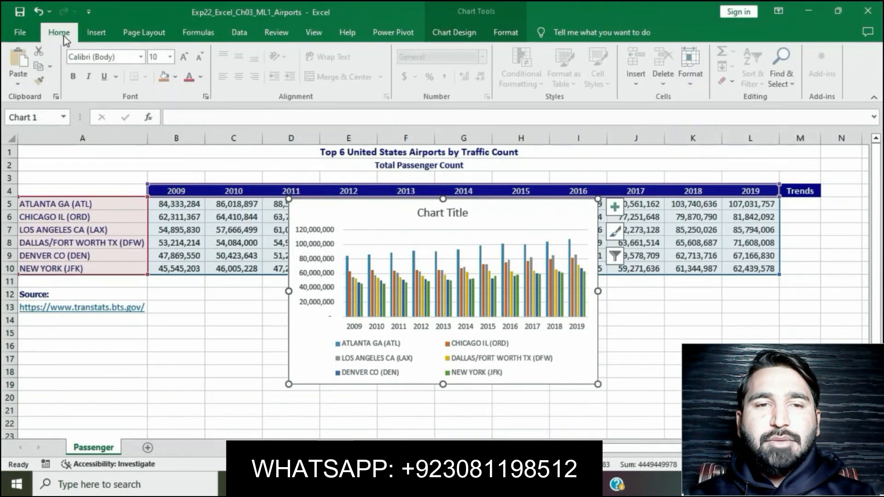
pyautogui.click(41, 53)
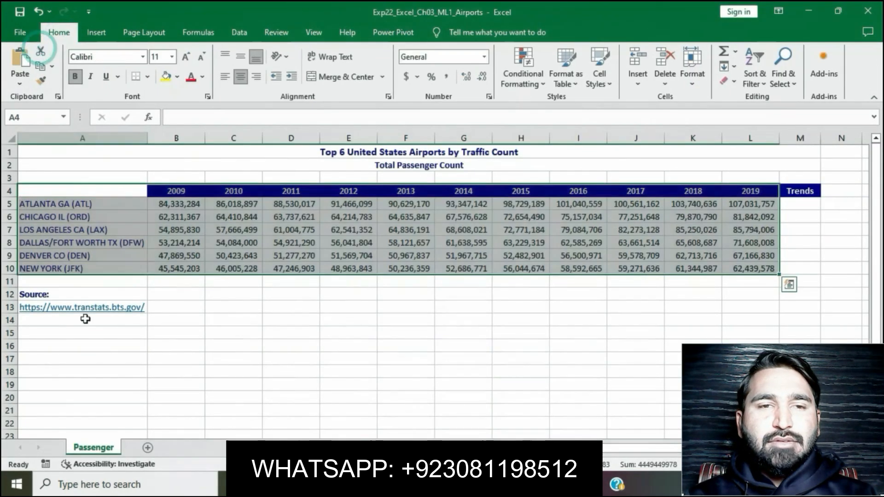
pyautogui.click(76, 334)
pyautogui.hotkey('ctrl', 'v')
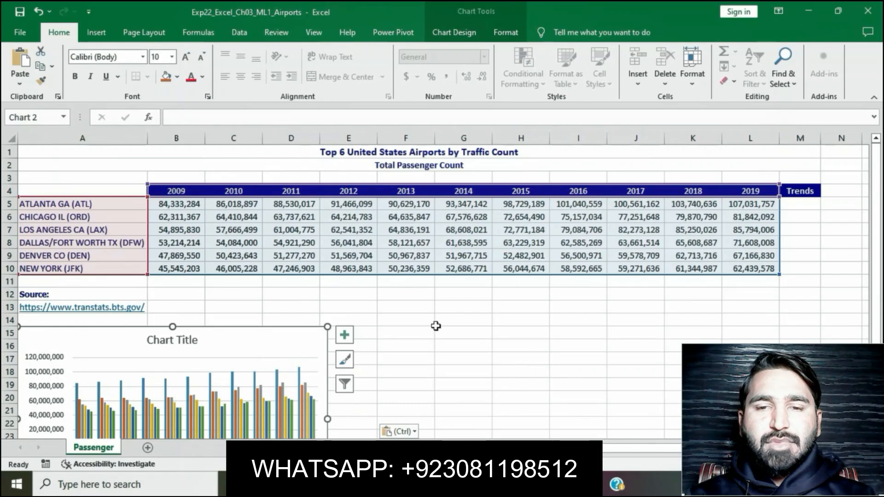
# - Return to the Word instructions and remove the yellow highlight from the step 2 text
pyautogui.click(394, 485)
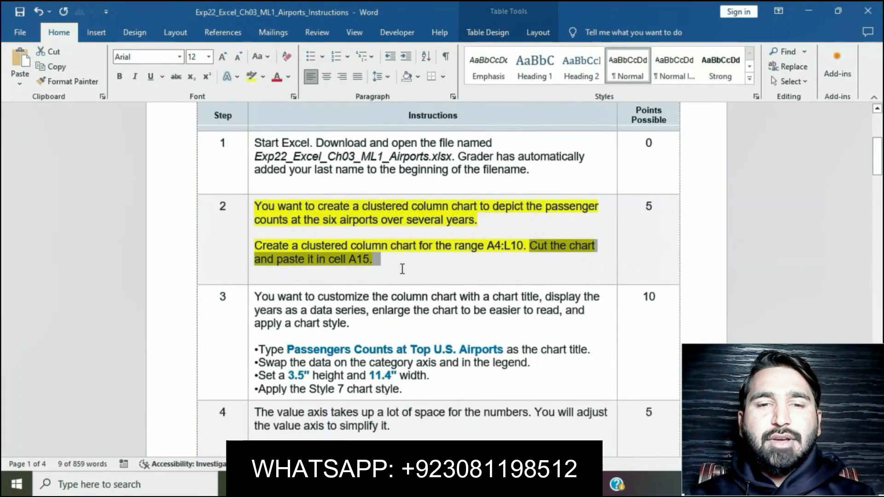
pyautogui.click(391, 263)
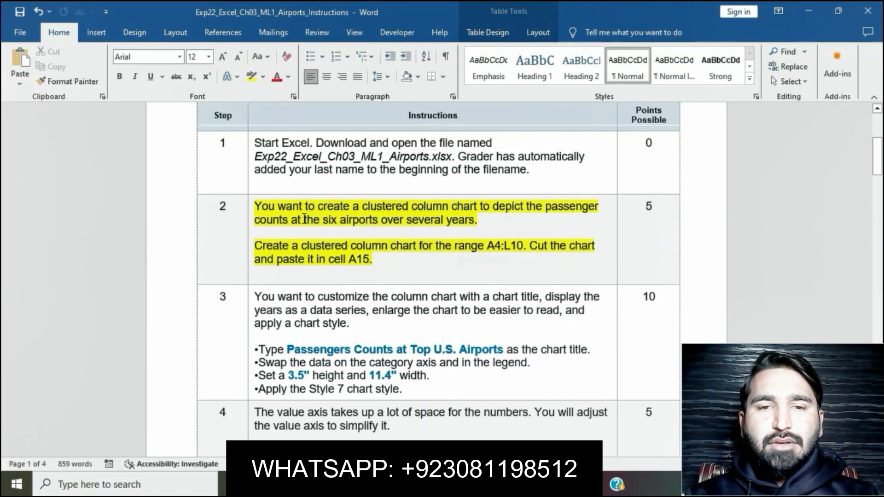
pyautogui.click(249, 206)
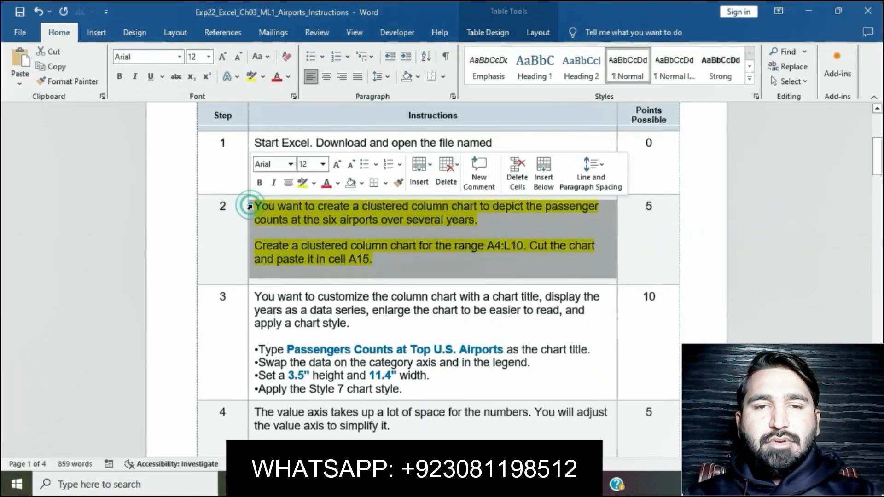
pyautogui.click(302, 187)
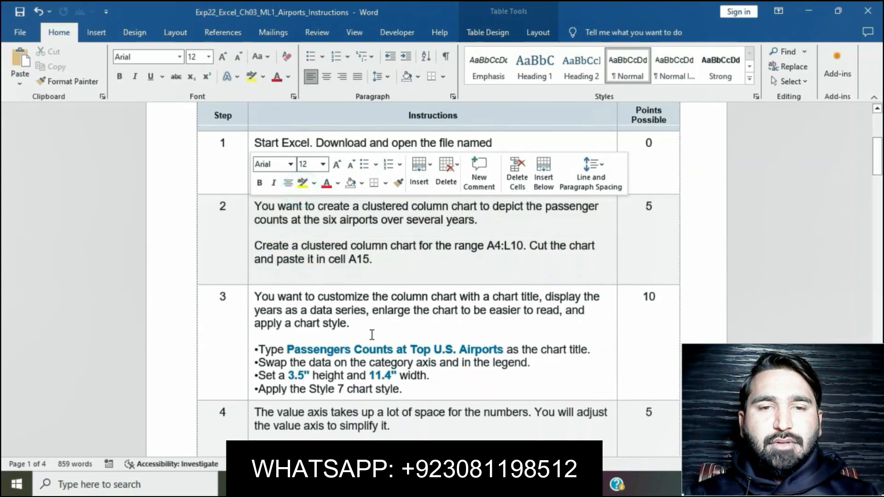
# - Highlight the step 3 instruction about customizing the column chart in yellow
pyautogui.scroll(-2, 371, 335)
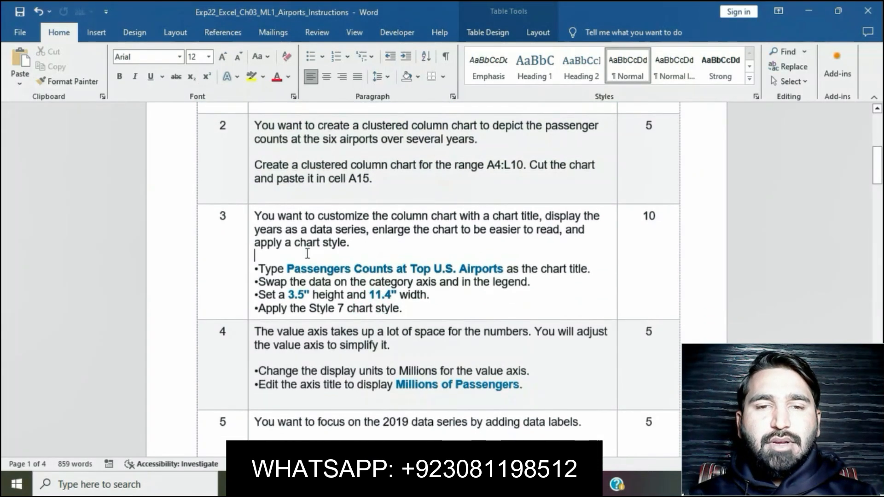
pyautogui.click(248, 216)
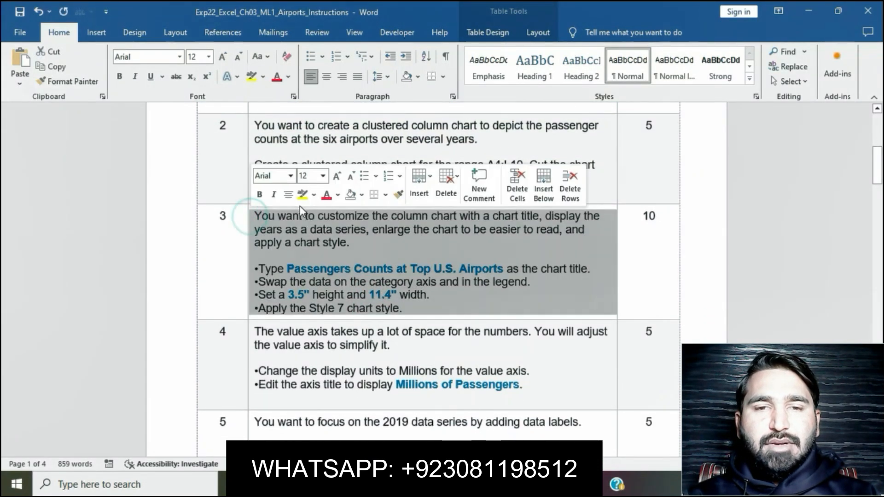
pyautogui.click(303, 195)
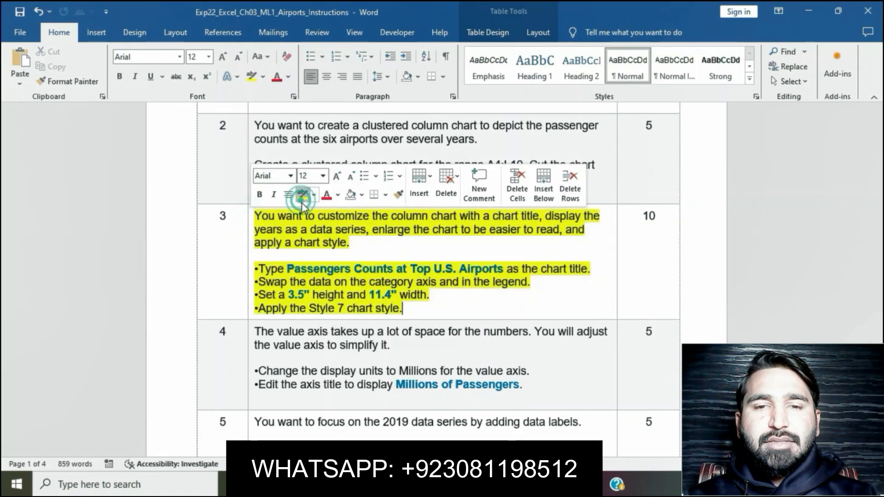
# - Copy the title text from step 3 and replace the column chart's title in Excel with "Passengers Counts at Top U.S. Airports"
pyautogui.moveTo(302, 269); pyautogui.dragTo(492, 268)
pyautogui.hotkey('ctrl', 'c')
pyautogui.click(350, 268)
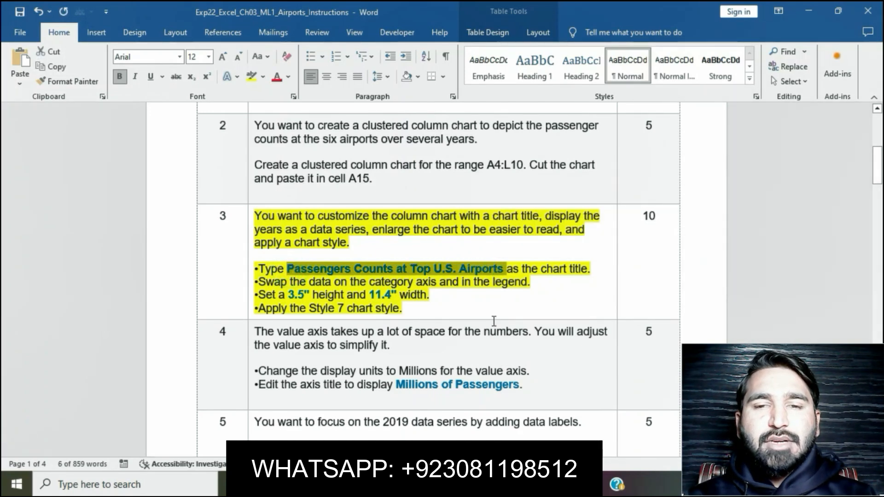
pyautogui.click(397, 485)
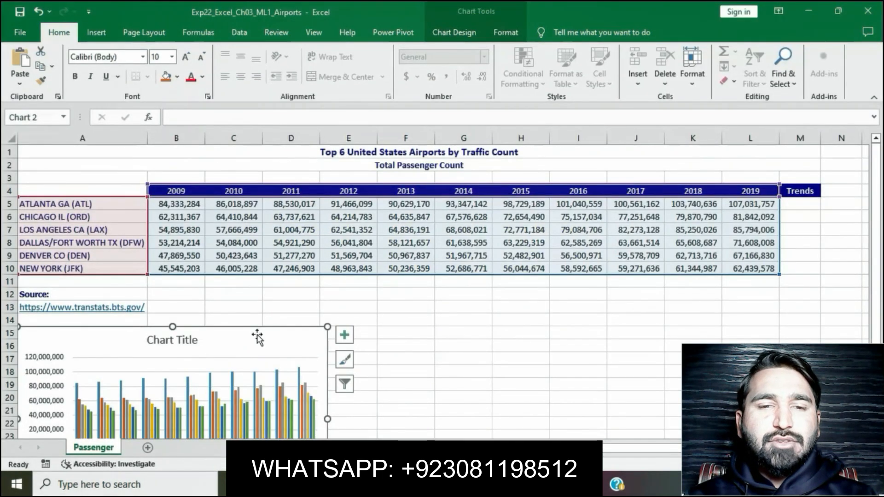
pyautogui.click(185, 343)
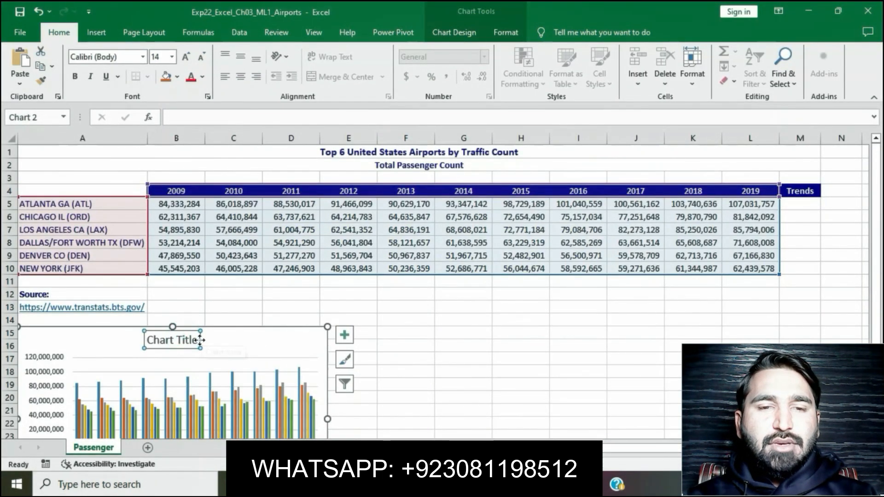
pyautogui.click(198, 341)
pyautogui.press('BackSpace')
pyautogui.press('BackSpace')
pyautogui.press('BackSpace')
pyautogui.press('BackSpace')
pyautogui.press('BackSpace')
pyautogui.press('BackSpace')
pyautogui.press('BackSpace')
pyautogui.press('BackSpace')
pyautogui.press('BackSpace')
pyautogui.press('BackSpace')
pyautogui.press('BackSpace')
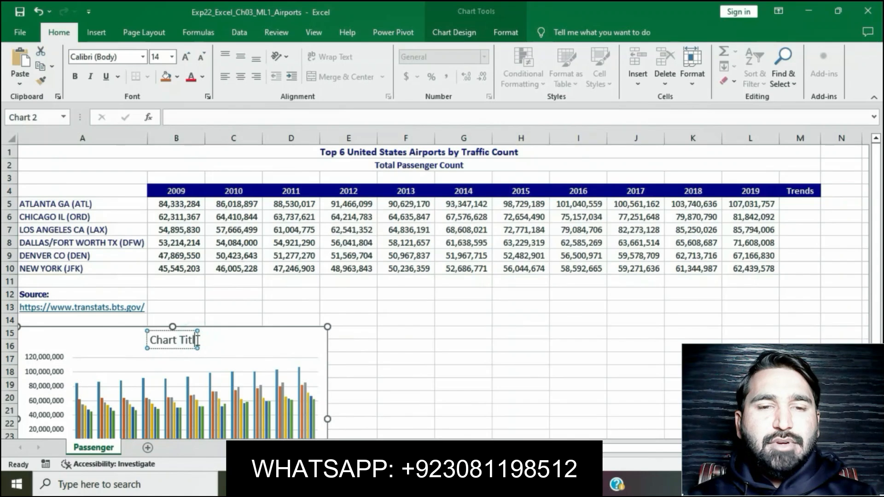
pyautogui.hotkey('ctrl', 'v')
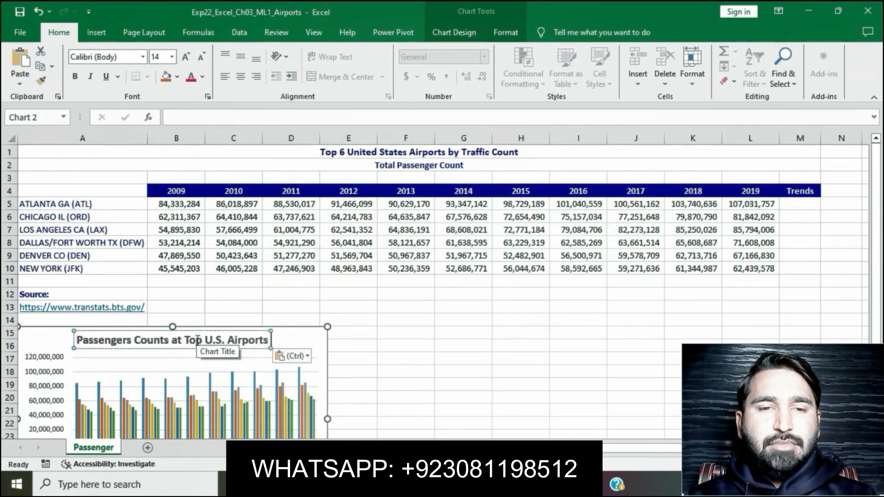
# - Read the axis-swap instruction of step 3 in Word, then switch the column chart's rows and columns in Excel
pyautogui.hotkey('alt', 'Tab')
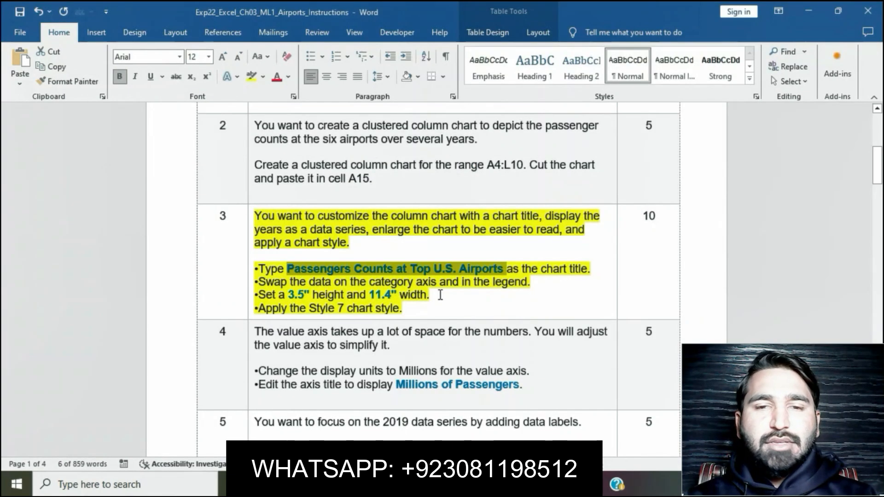
pyautogui.click(505, 271)
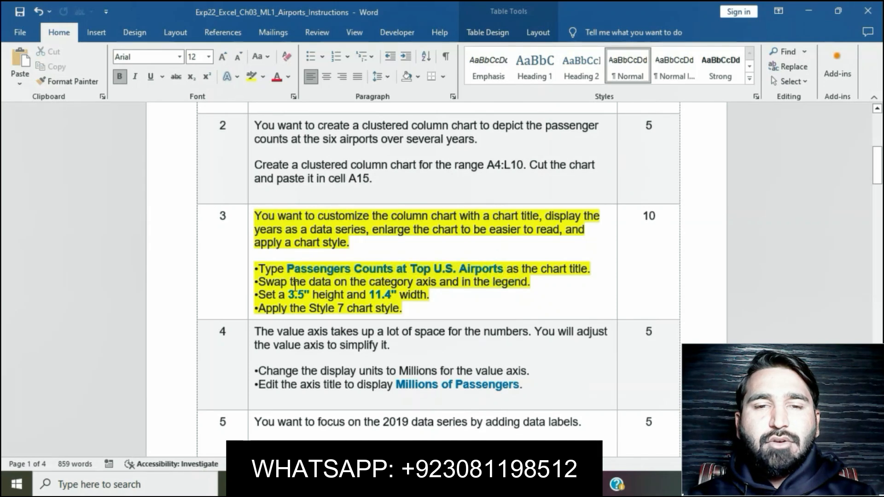
pyautogui.moveTo(261, 281); pyautogui.dragTo(530, 285)
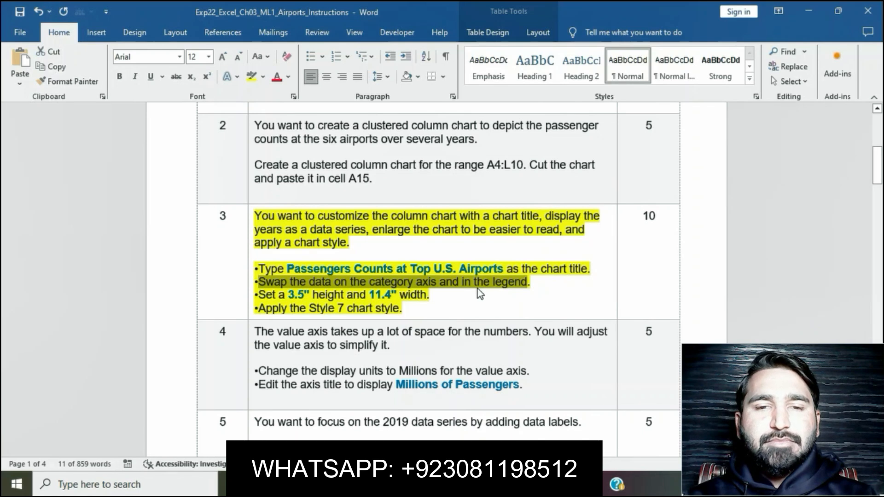
pyautogui.hotkey('alt', 'Tab')
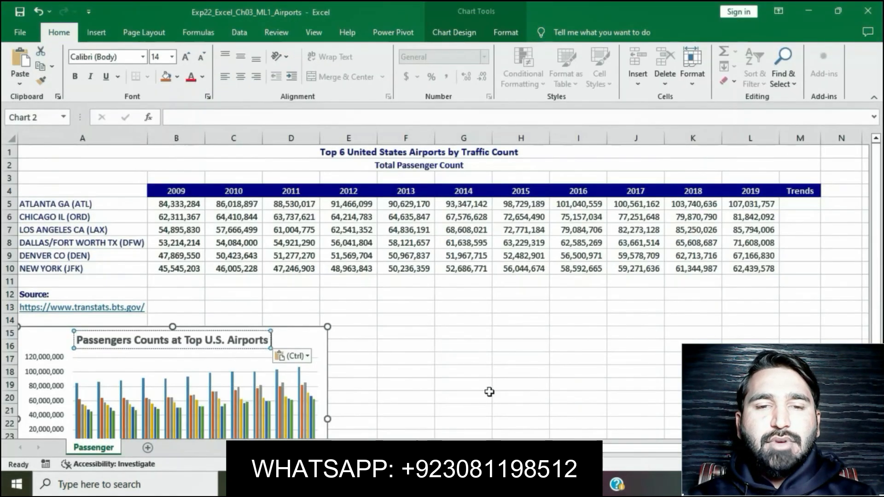
pyautogui.click(489, 393)
pyautogui.scroll(-3, 489, 392)
pyautogui.scroll(1, 490, 392)
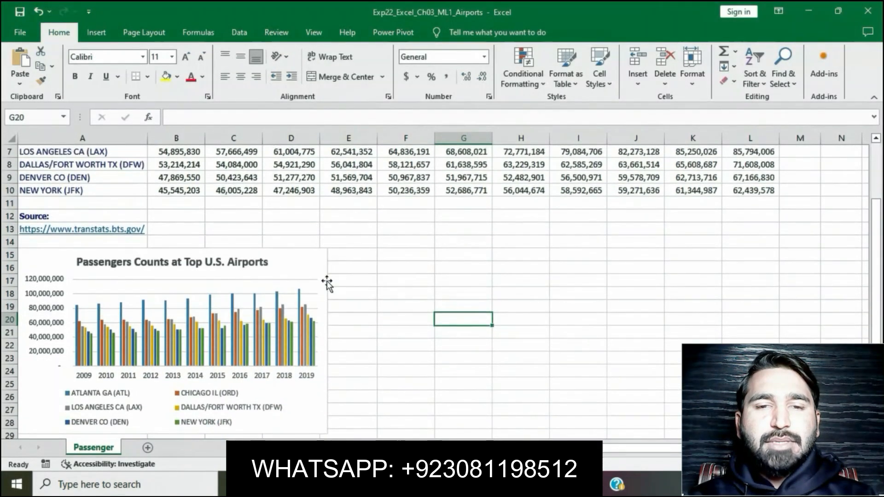
pyautogui.click(308, 260)
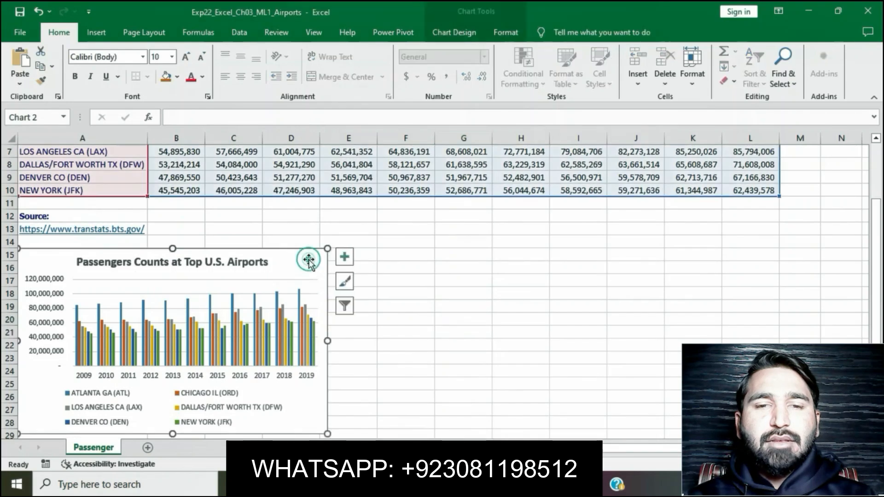
pyautogui.click(506, 33)
pyautogui.click(468, 37)
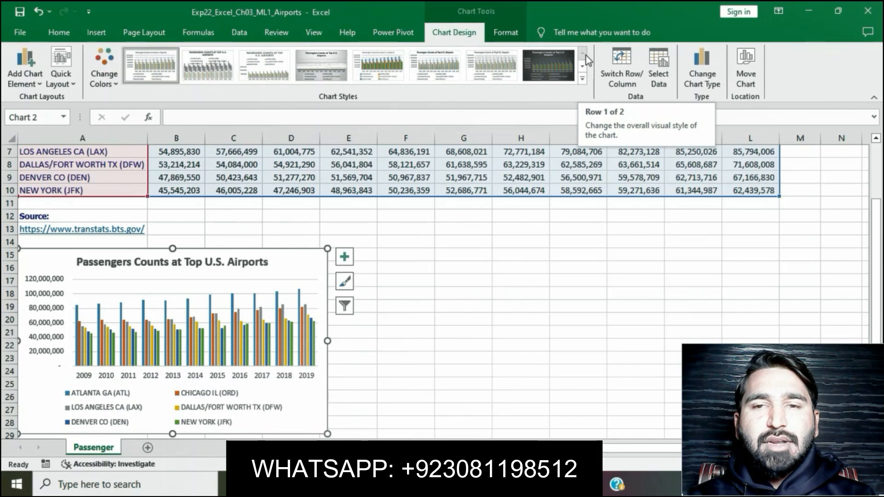
pyautogui.click(622, 62)
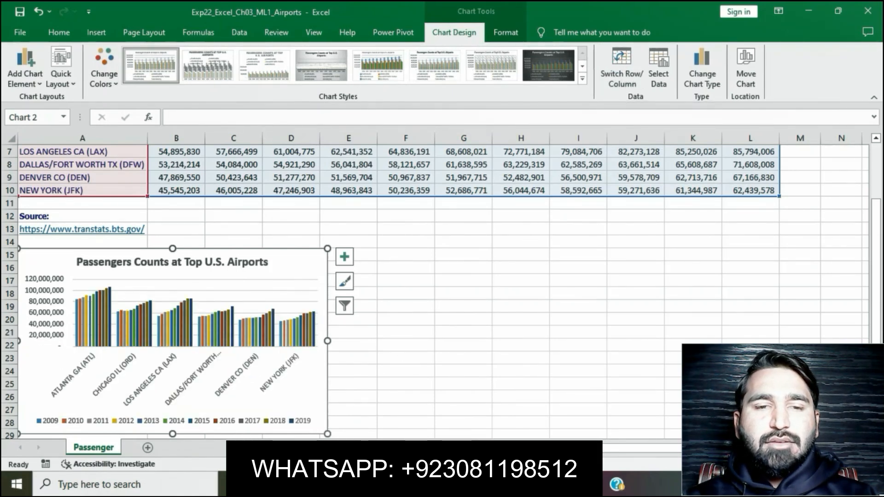
# - Read the chart size instruction in Word, then set the column chart's height to 3.5" in Excel
pyautogui.click(394, 484)
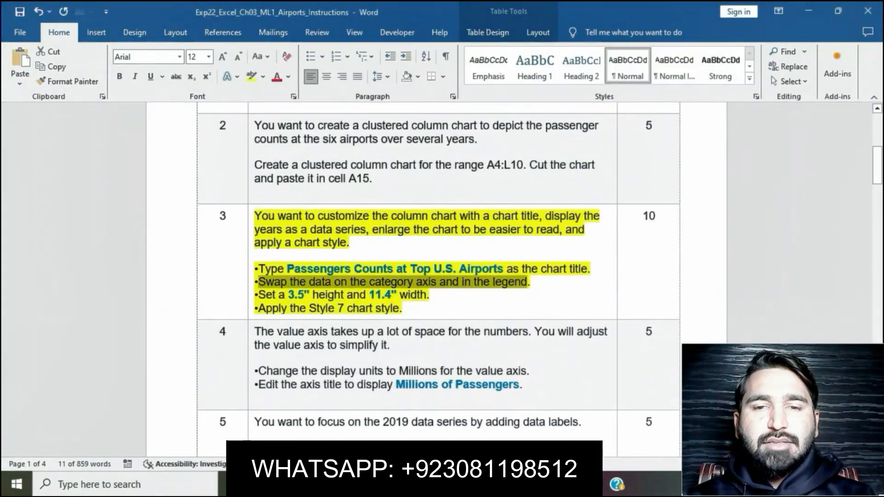
pyautogui.click(401, 295)
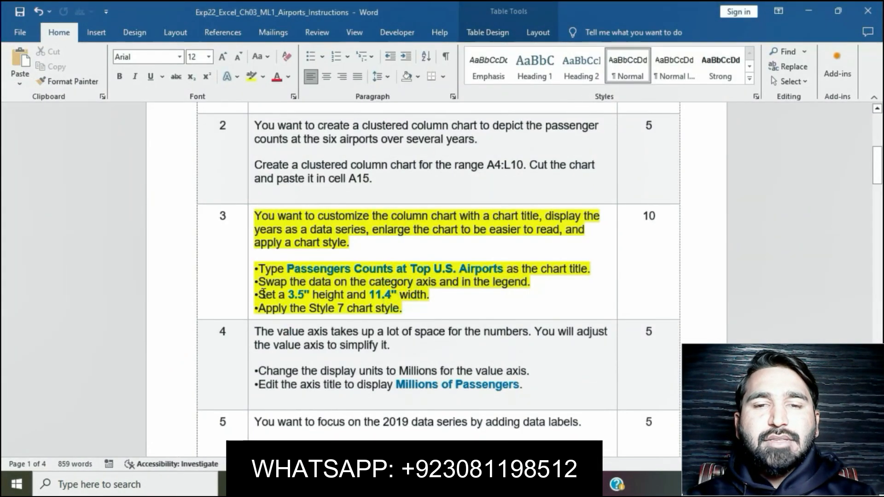
pyautogui.moveTo(281, 295); pyautogui.dragTo(422, 294)
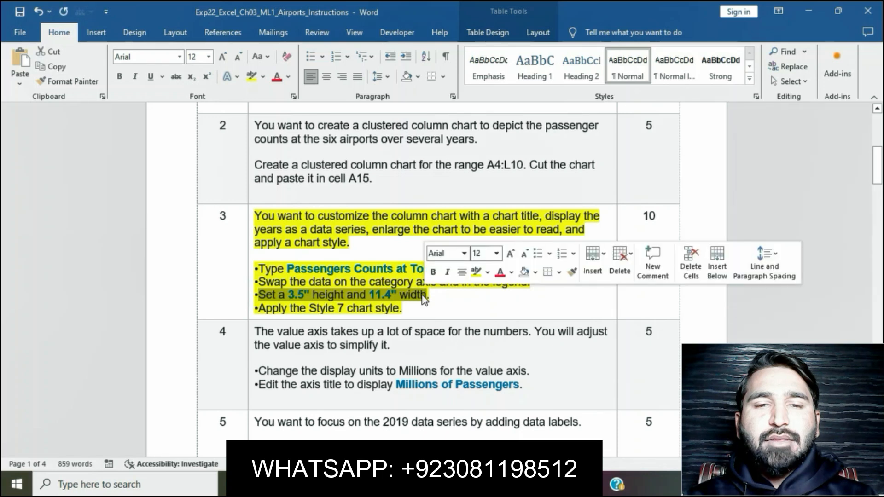
pyautogui.hotkey('alt', 'Tab')
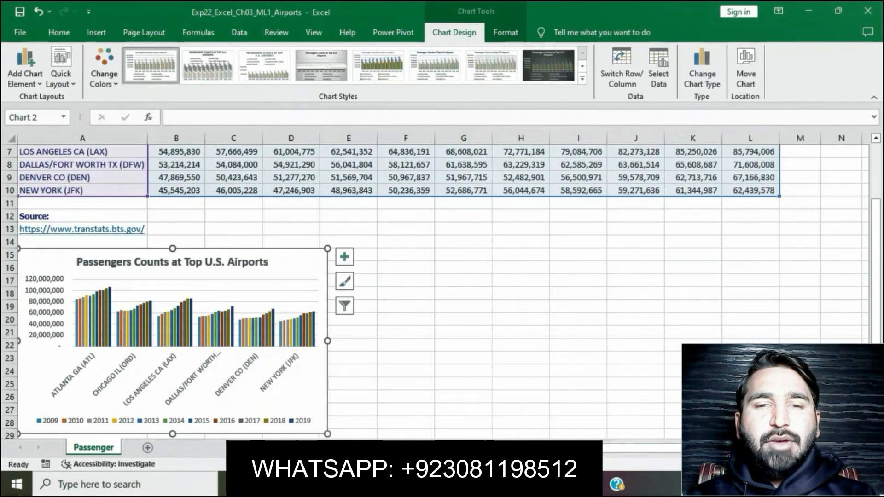
pyautogui.click(507, 31)
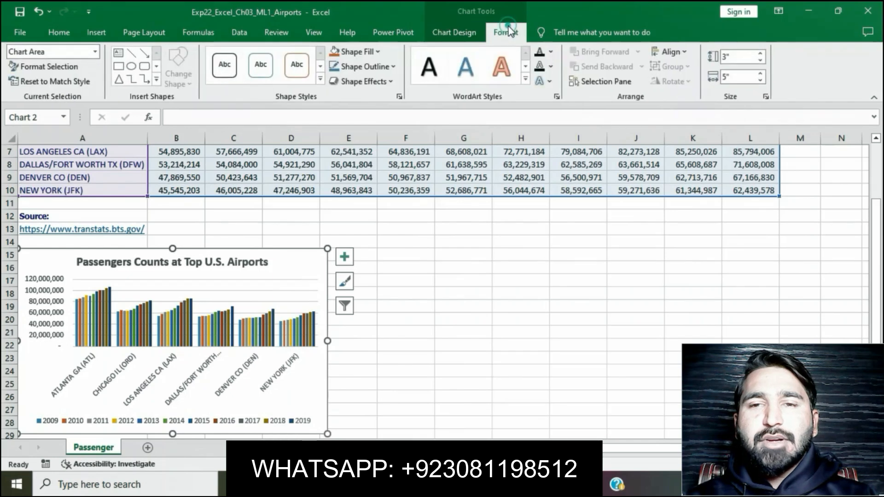
pyautogui.click(761, 54)
pyautogui.click(760, 54)
pyautogui.click(760, 54)
pyautogui.click(760, 53)
pyautogui.click(760, 54)
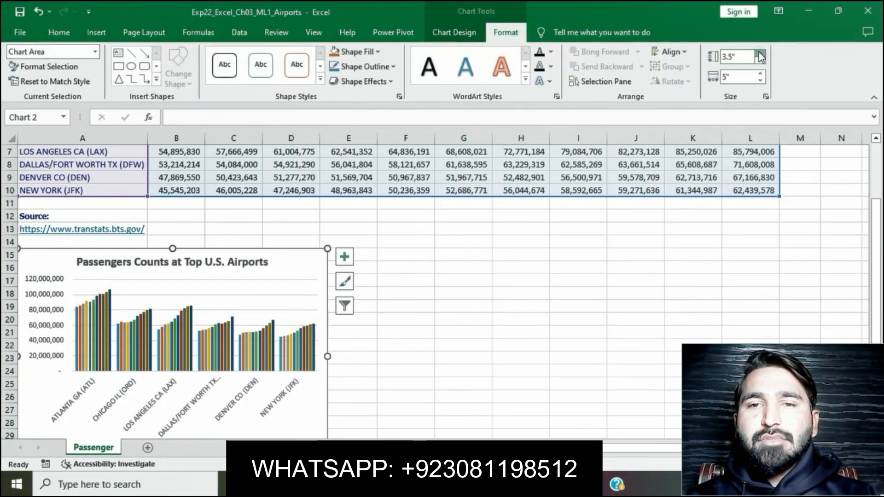
# - Set the column chart's width to 11.4" and deselect the chart
pyautogui.click(732, 77)
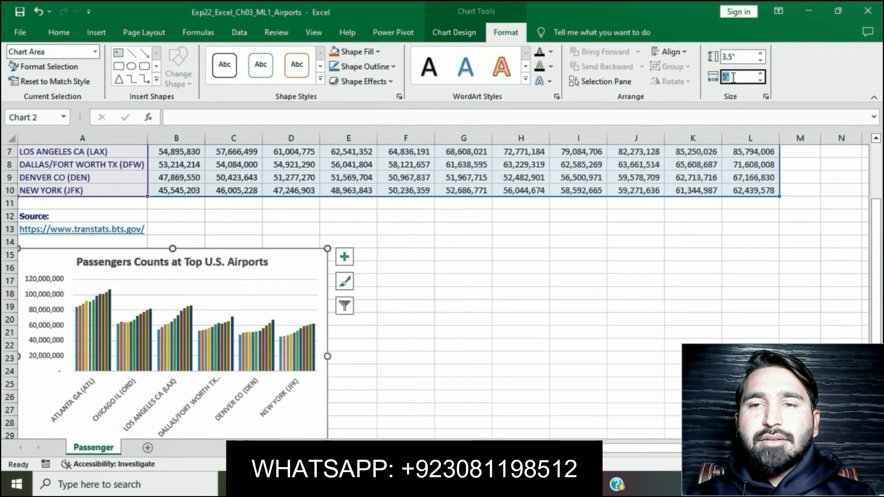
pyautogui.write('11.')
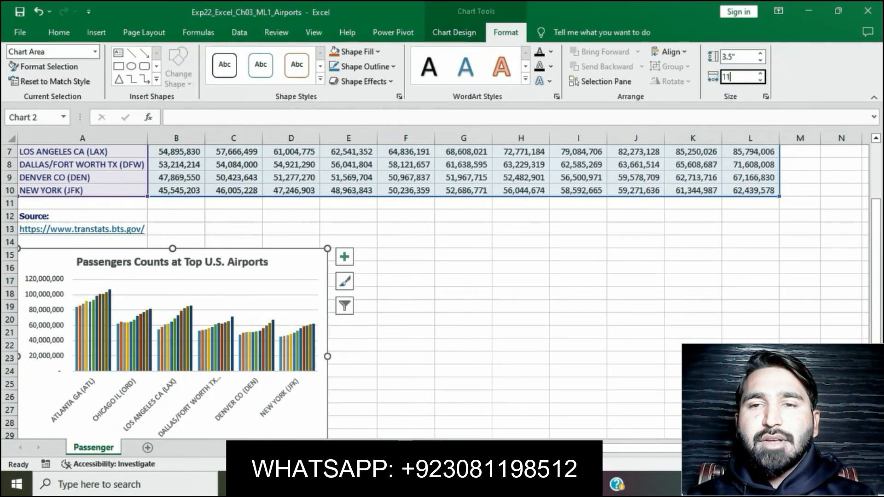
pyautogui.write('4')
pyautogui.click(618, 278)
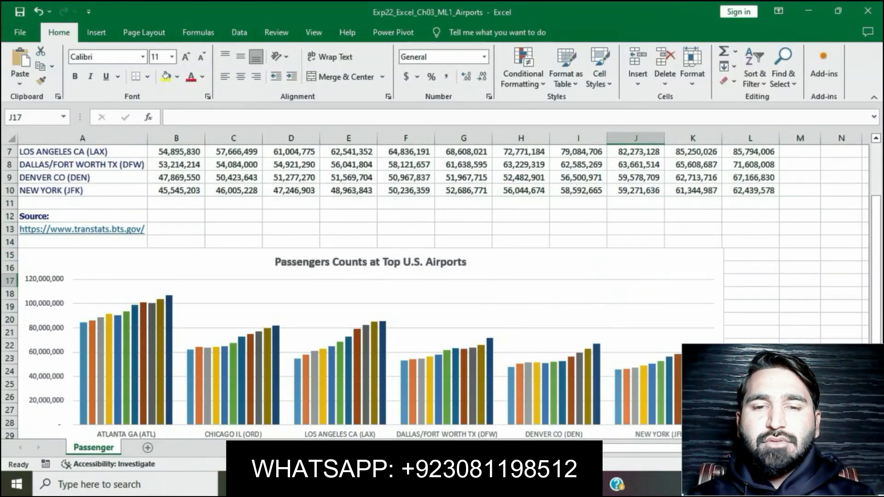
# - Read the chart style instruction in Word, then apply the Style 7 chart style to the column chart in Excel
pyautogui.hotkey('alt', 'Tab')
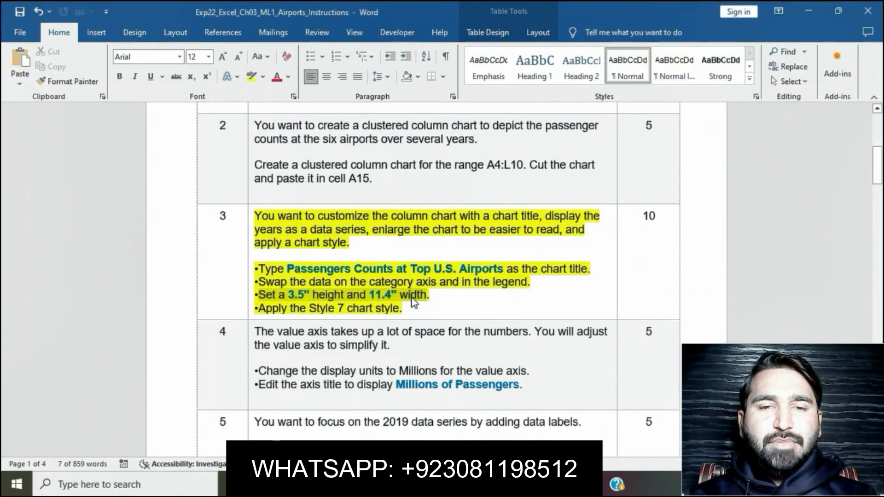
pyautogui.click(413, 298)
pyautogui.click(258, 307)
pyautogui.moveTo(313, 311); pyautogui.dragTo(401, 309)
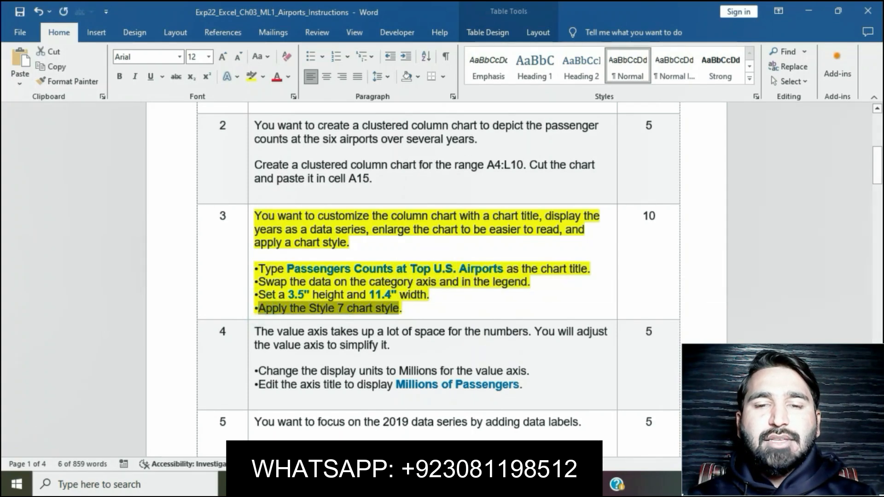
pyautogui.hotkey('alt', 'Tab')
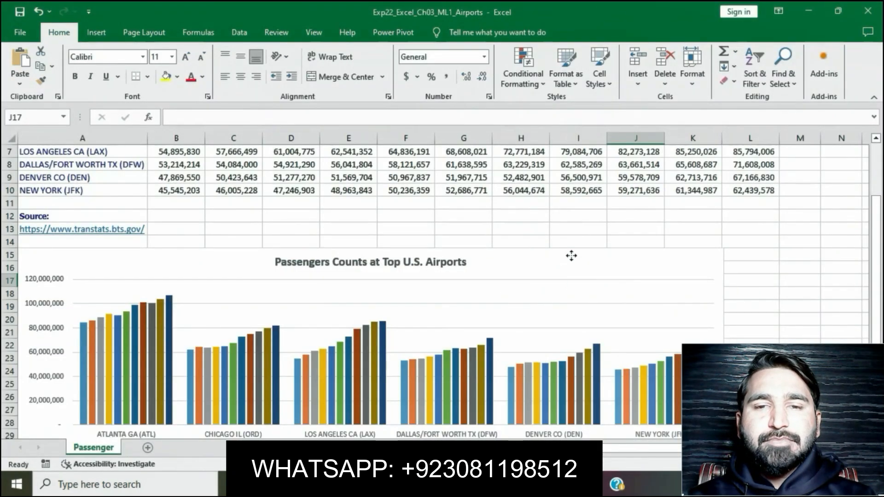
pyautogui.click(572, 256)
pyautogui.click(472, 34)
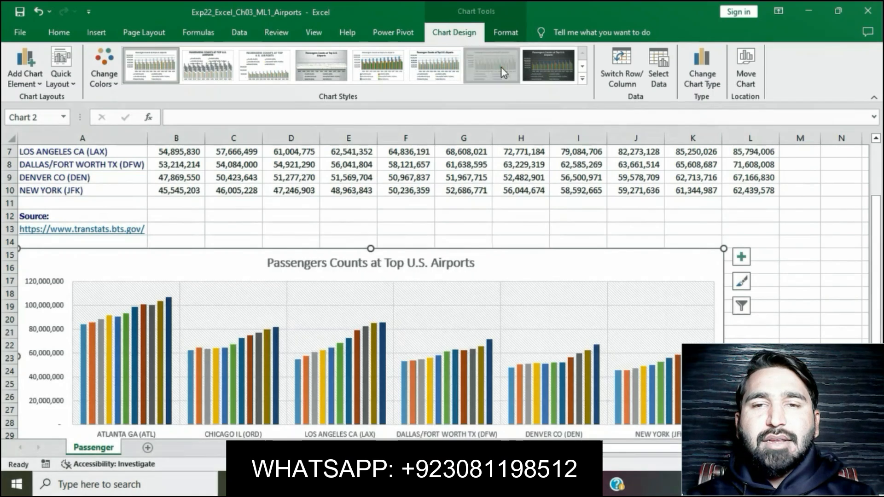
pyautogui.click(501, 67)
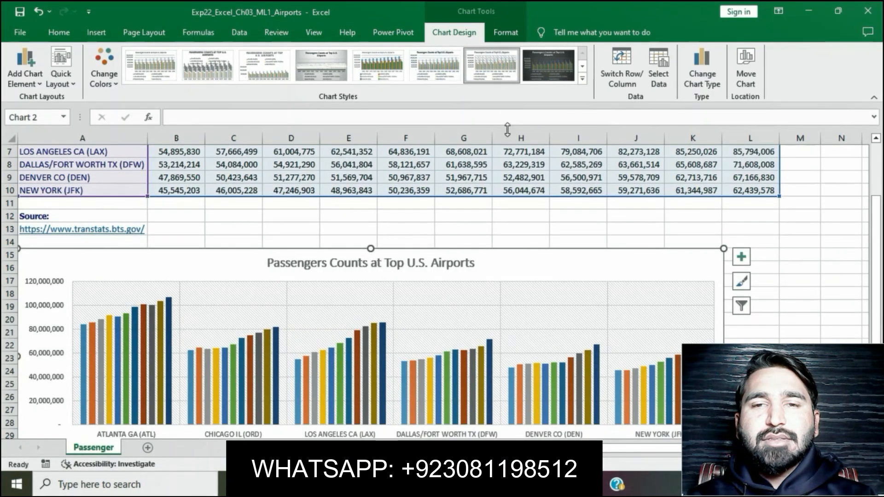
pyautogui.click(502, 79)
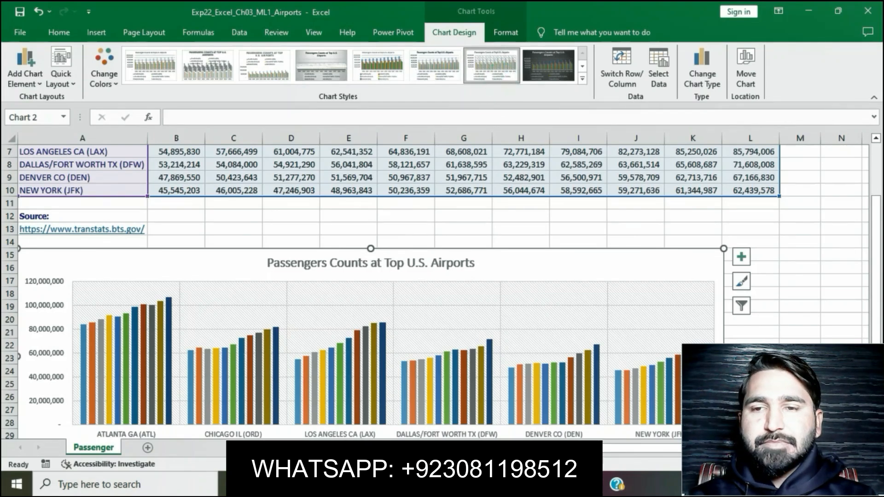
# - Return to the Word instructions and remove the yellow highlight from the step 3 text
pyautogui.hotkey('alt', 'Tab')
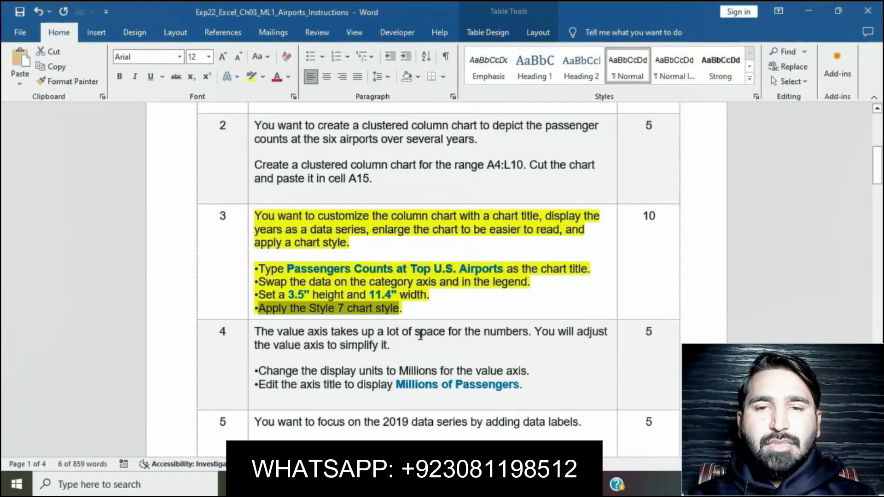
pyautogui.click(460, 288)
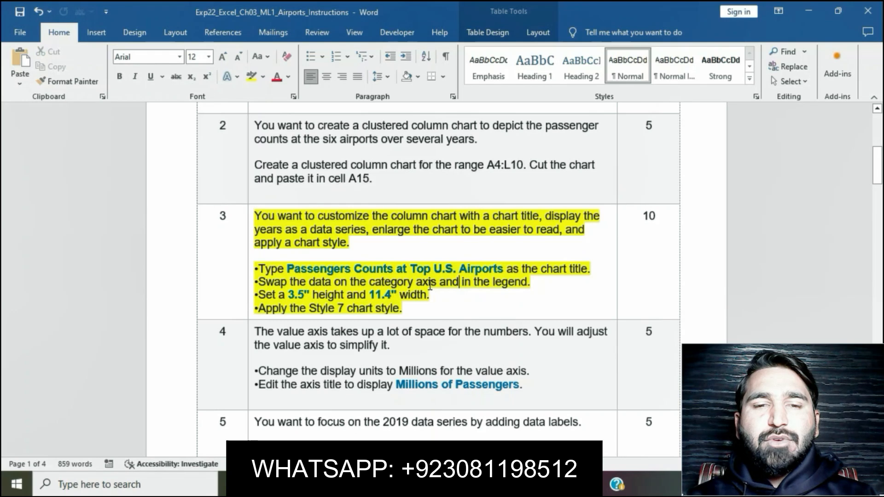
pyautogui.click(251, 221)
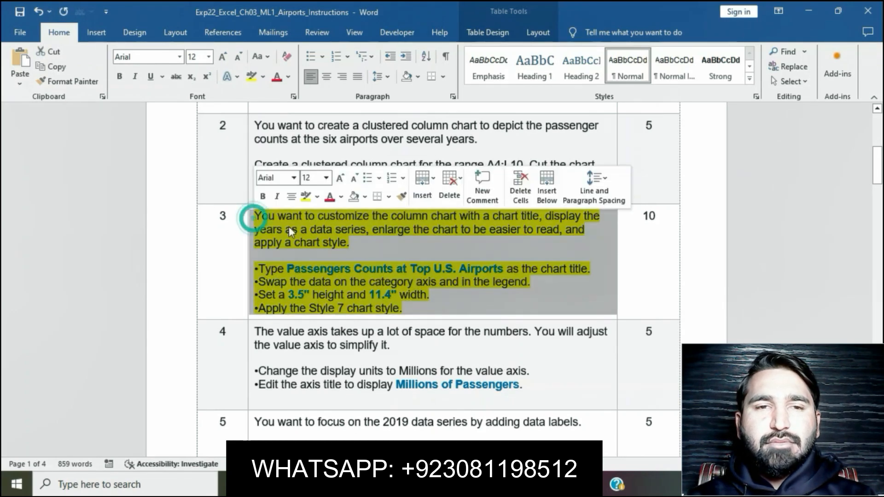
pyautogui.click(305, 199)
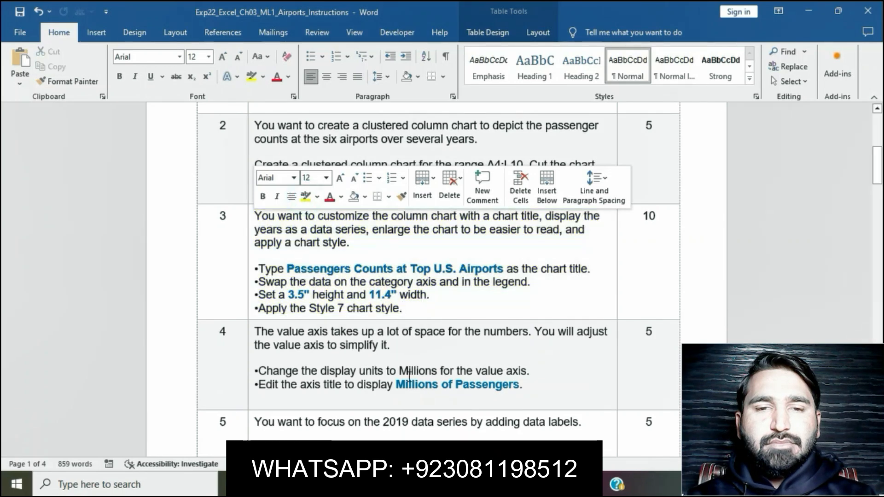
# - Highlight the step 4 instruction about simplifying the value axis in yellow
pyautogui.scroll(-3, 410, 376)
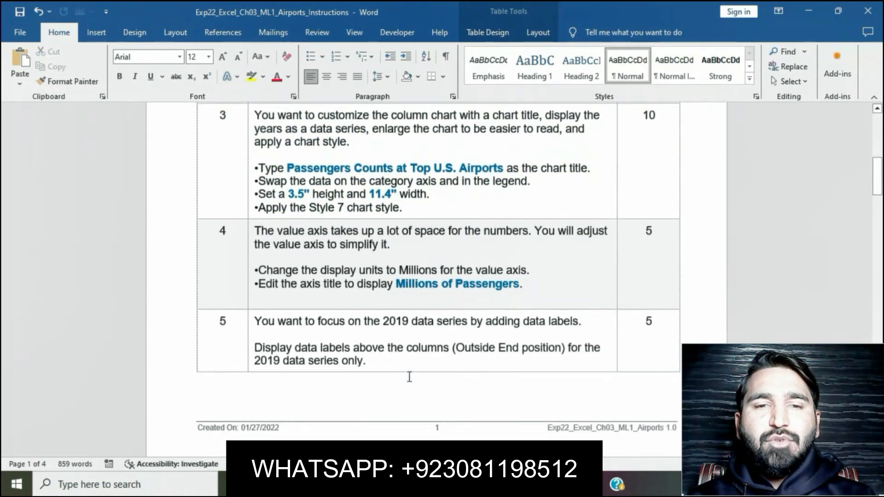
pyautogui.click(251, 230)
pyautogui.click(303, 209)
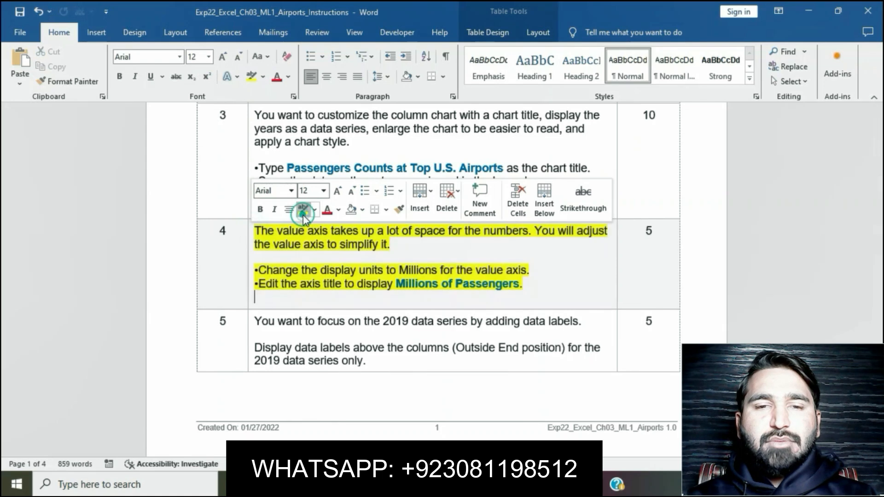
# - Read the display units instruction in Word, then set the column chart's value axis display units to Millions in Excel
pyautogui.moveTo(261, 271); pyautogui.dragTo(532, 273)
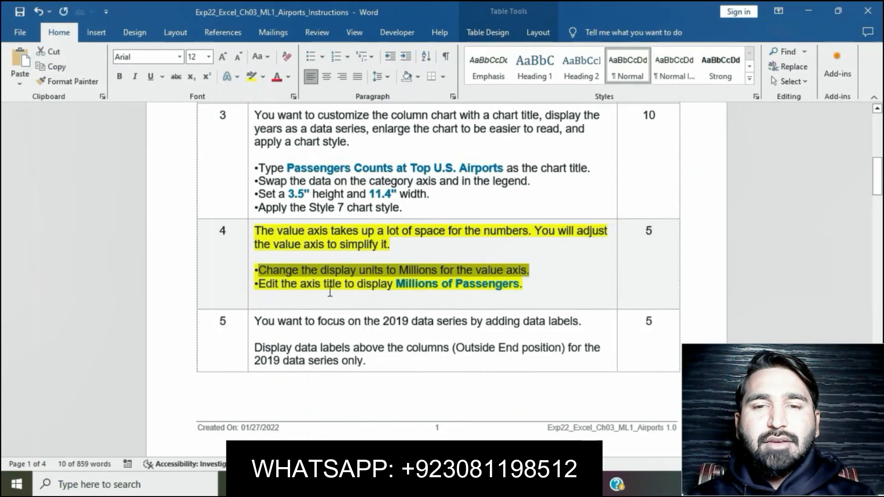
pyautogui.click(442, 484)
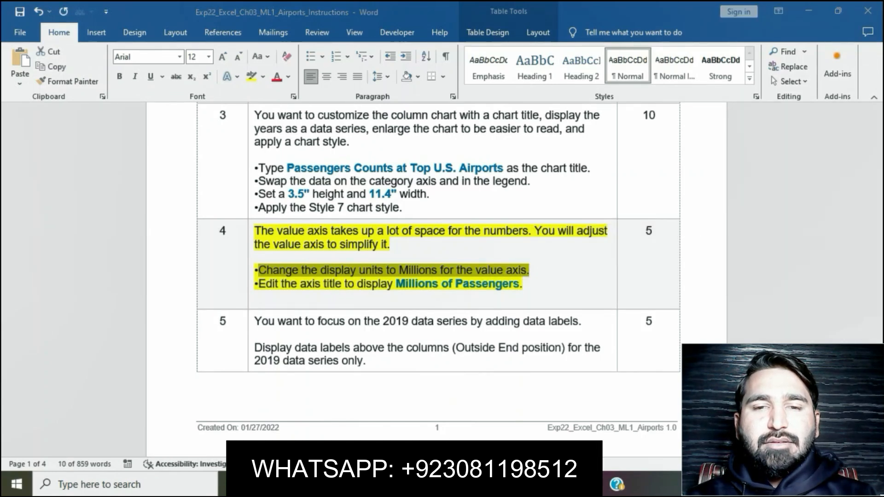
pyautogui.scroll(-3, 359, 393)
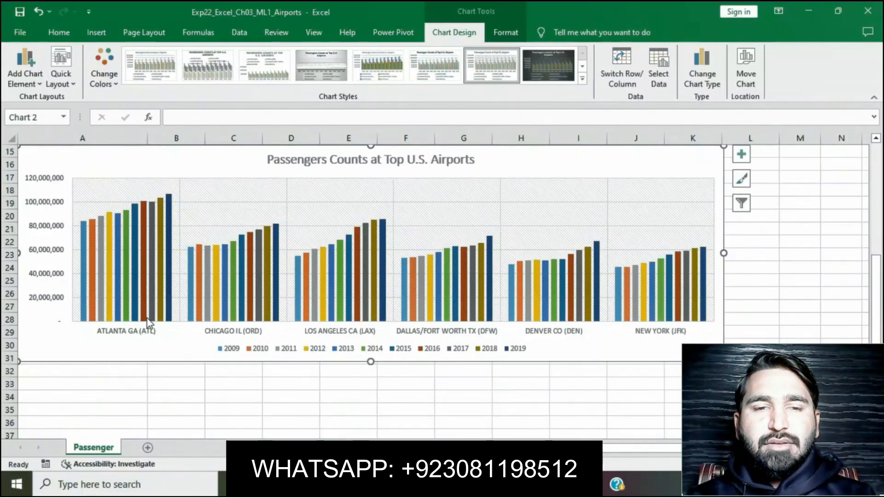
pyautogui.rightClick(50, 302)
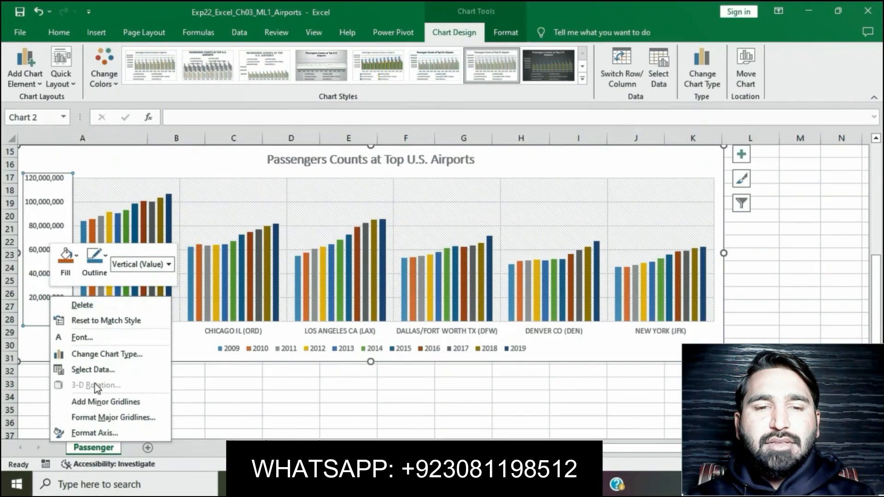
pyautogui.click(97, 433)
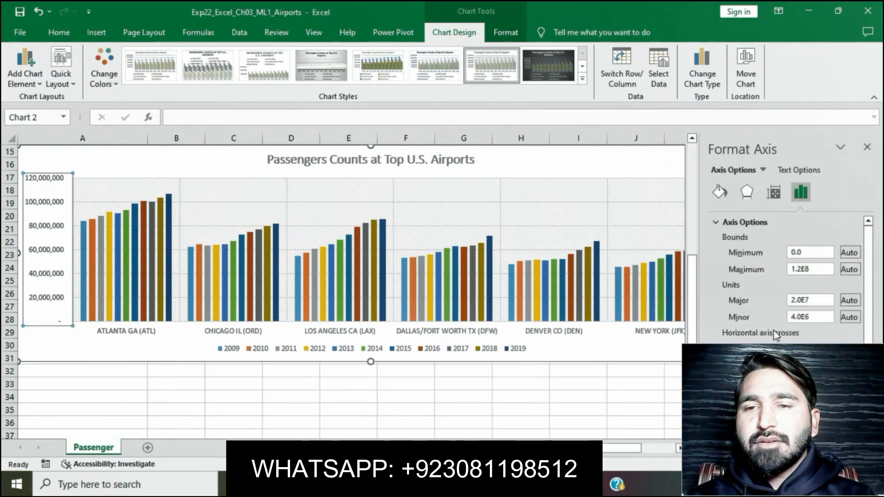
pyautogui.click(855, 397)
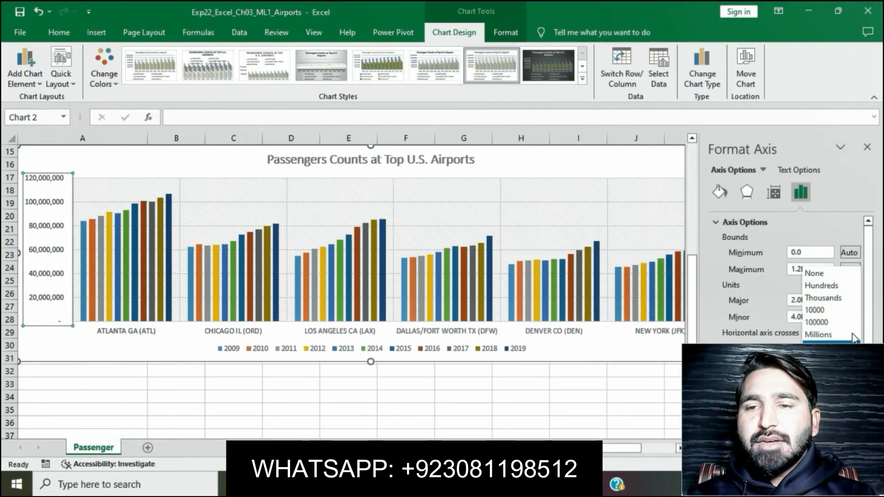
pyautogui.click(831, 335)
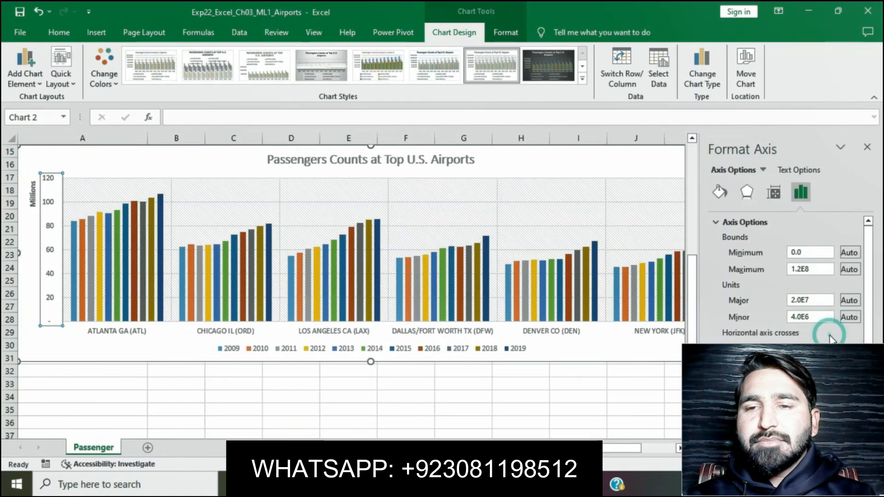
pyautogui.click(868, 148)
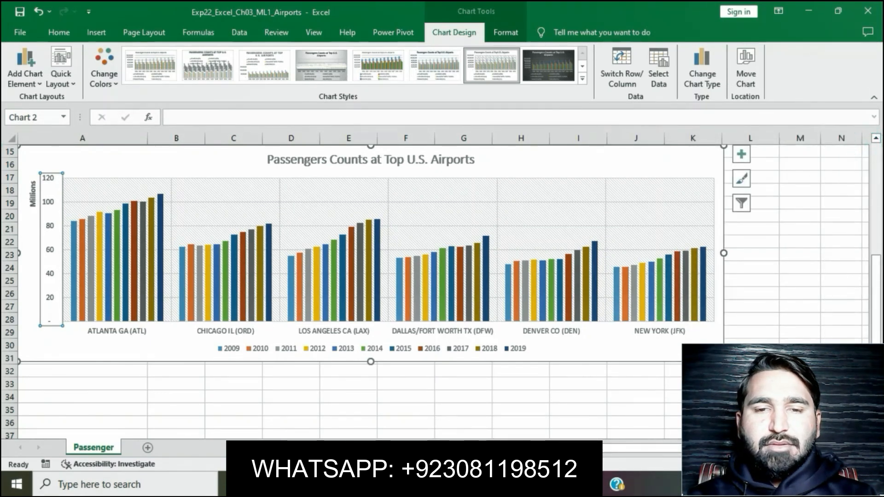
# - Copy "Millions of Passengers" from the Word instructions and replace the value axis display units label with it in Excel, then deselect the chart
pyautogui.hotkey('alt', 'Tab')
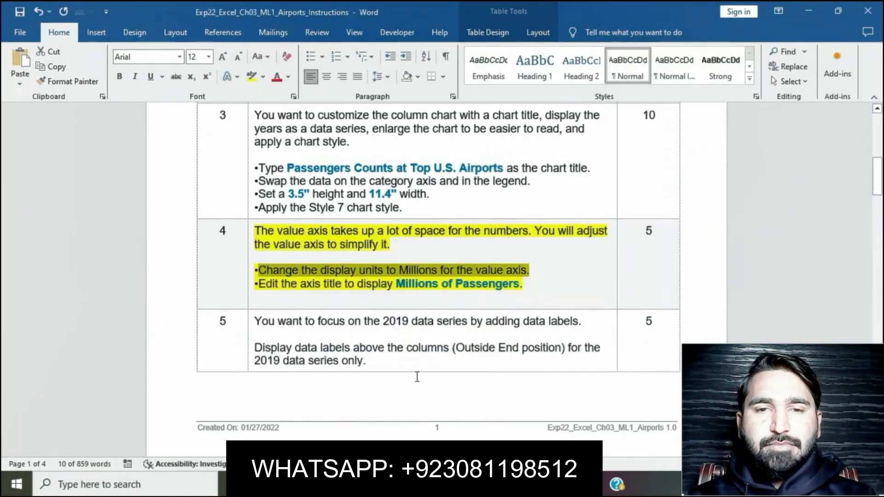
pyautogui.click(453, 284)
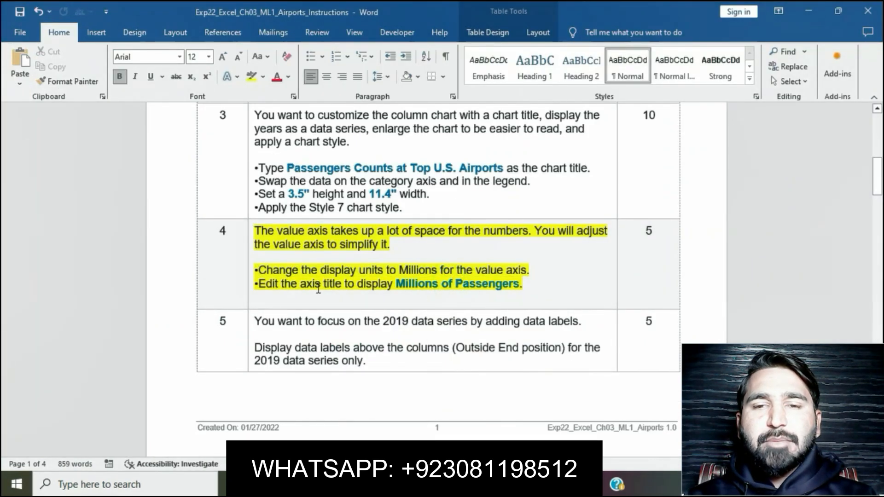
pyautogui.moveTo(397, 284); pyautogui.dragTo(518, 285)
pyautogui.hotkey('ctrl', 'c')
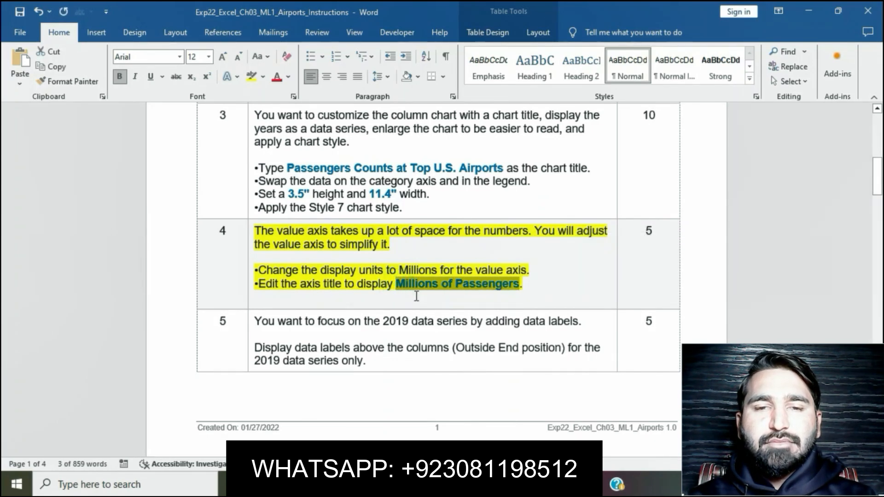
pyautogui.hotkey('alt', 'Tab')
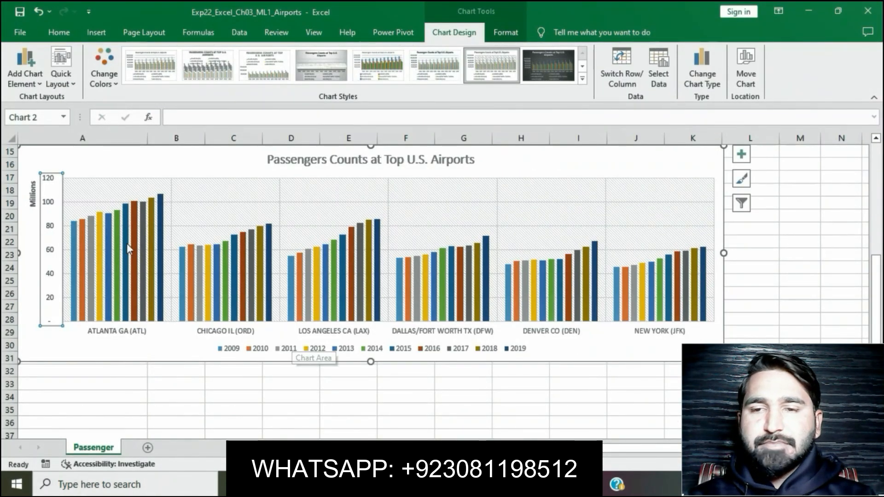
pyautogui.click(34, 200)
pyautogui.click(34, 180)
pyautogui.press('BackSpace')
pyautogui.press('BackSpace')
pyautogui.press('BackSpace')
pyautogui.press('BackSpace')
pyautogui.press('BackSpace')
pyautogui.press('BackSpace')
pyautogui.press('BackSpace')
pyautogui.hotkey('ctrl', 'v')
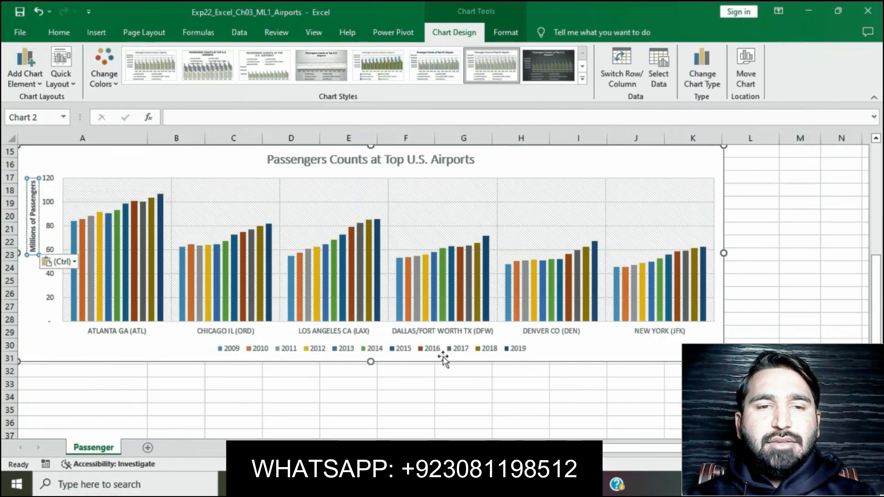
pyautogui.click(484, 379)
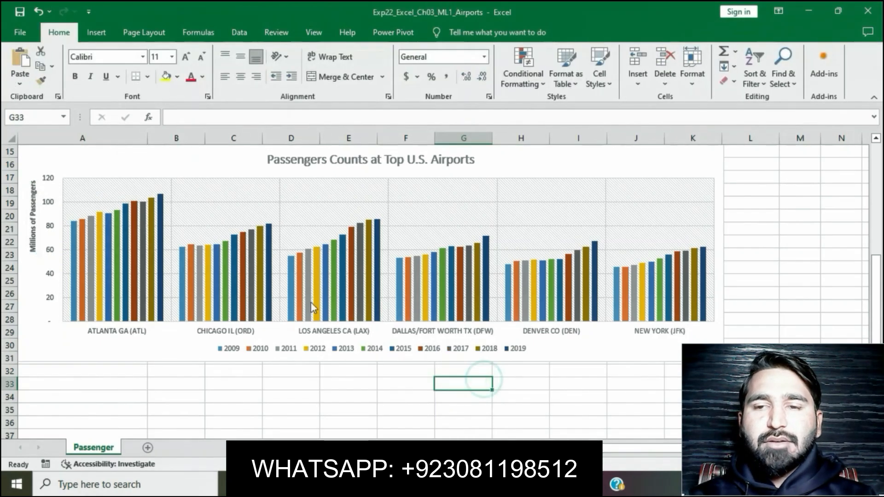
# - Return to the Word instructions and remove the yellow highlight from the step 4 text
pyautogui.hotkey('alt', 'Tab')
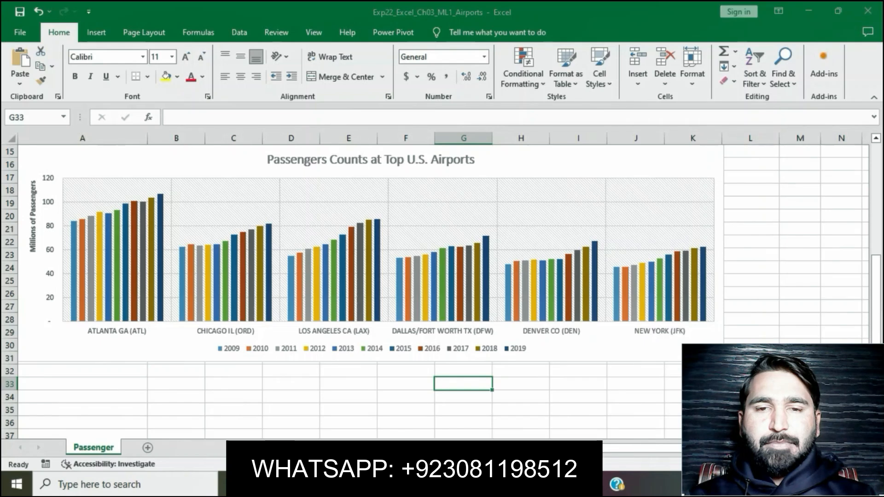
pyautogui.click(400, 296)
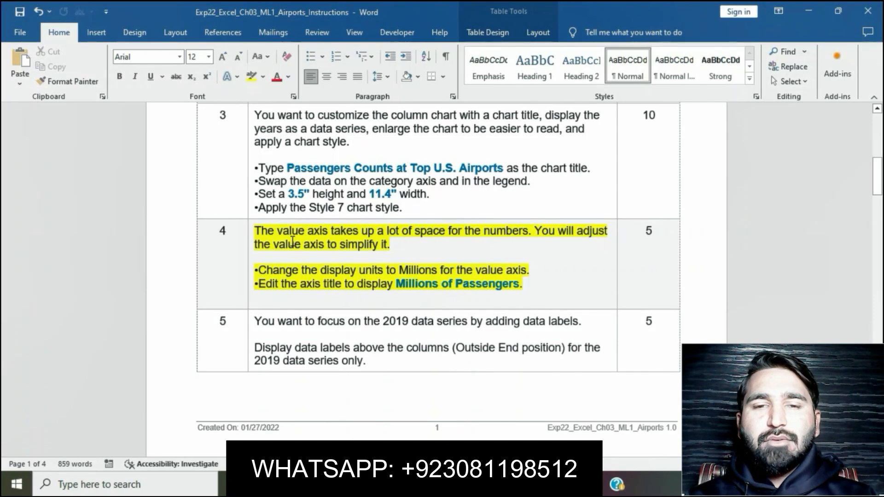
pyautogui.click(251, 232)
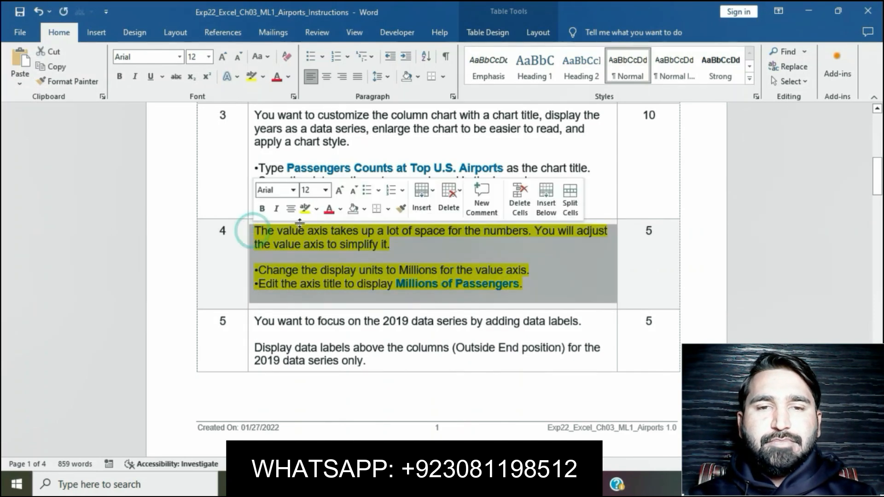
pyautogui.click(309, 213)
pyautogui.click(376, 354)
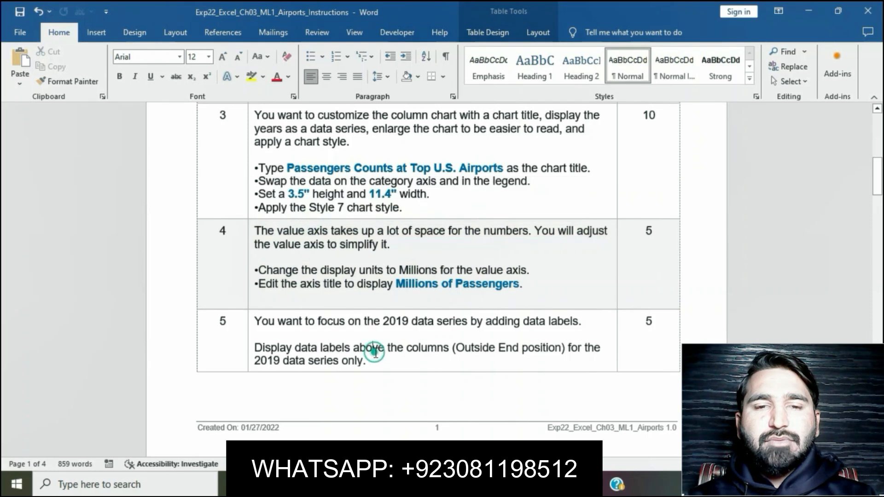
# - Highlight the step 5 instruction about adding data labels in yellow
pyautogui.scroll(-2, 376, 355)
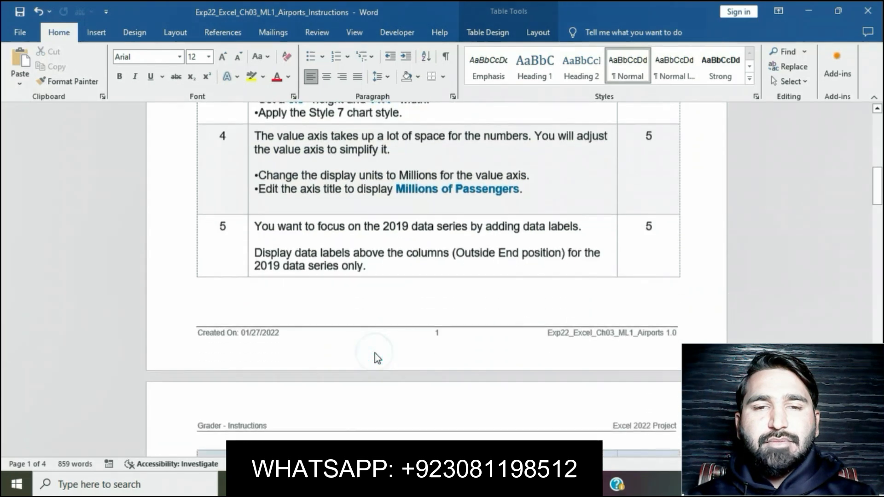
pyautogui.click(251, 226)
pyautogui.click(306, 210)
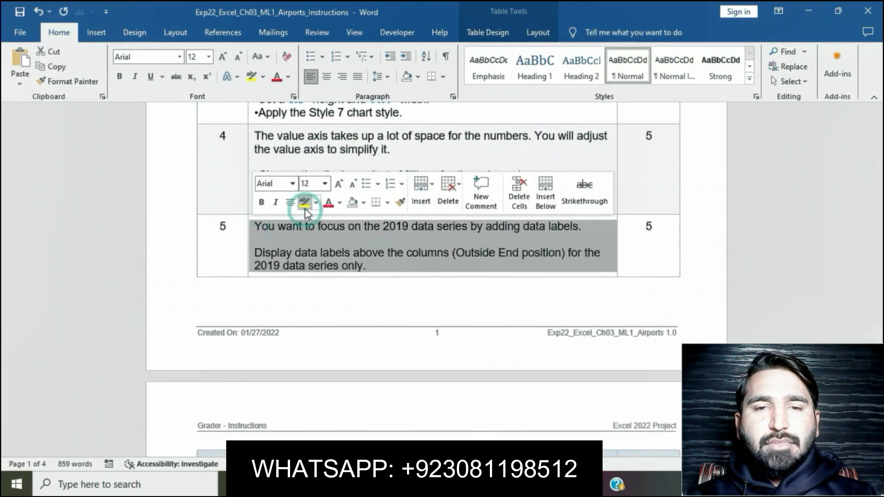
pyautogui.click(330, 240)
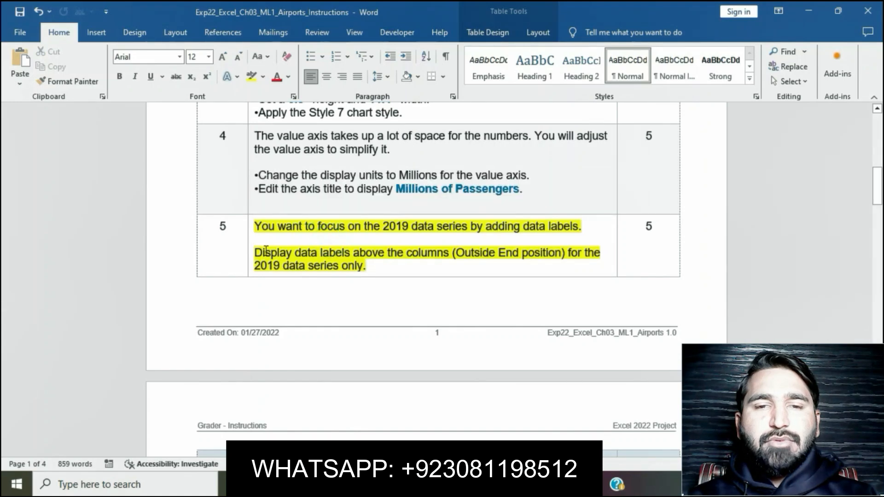
# - Read the data label instruction in Word, then add Outside End data labels to the 2009 data series in the Excel chart
pyautogui.moveTo(255, 253); pyautogui.dragTo(517, 263)
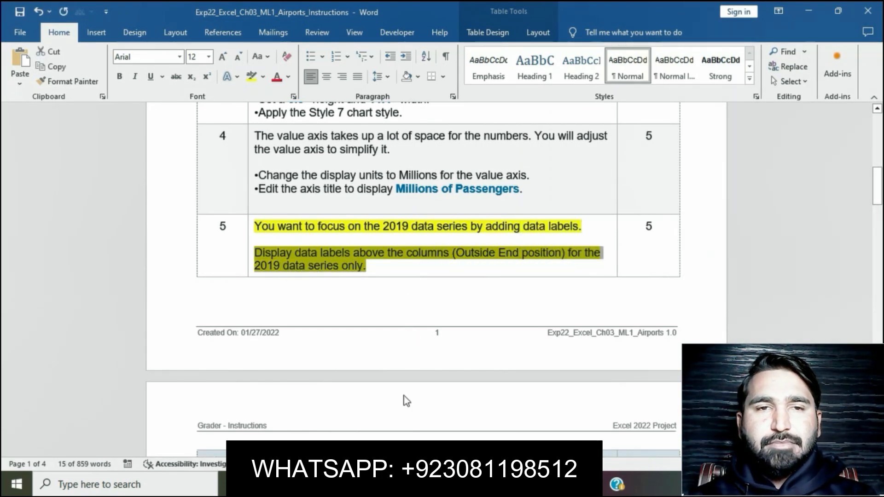
pyautogui.hotkey('alt', 'Tab')
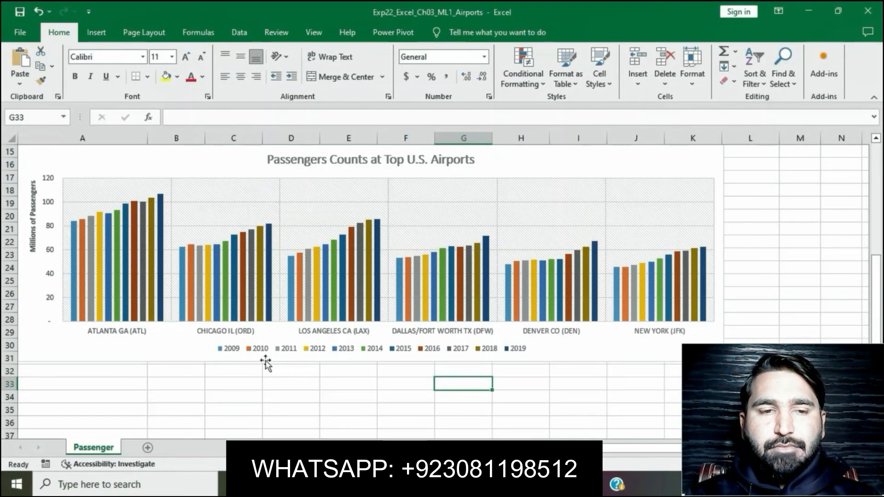
pyautogui.click(182, 319)
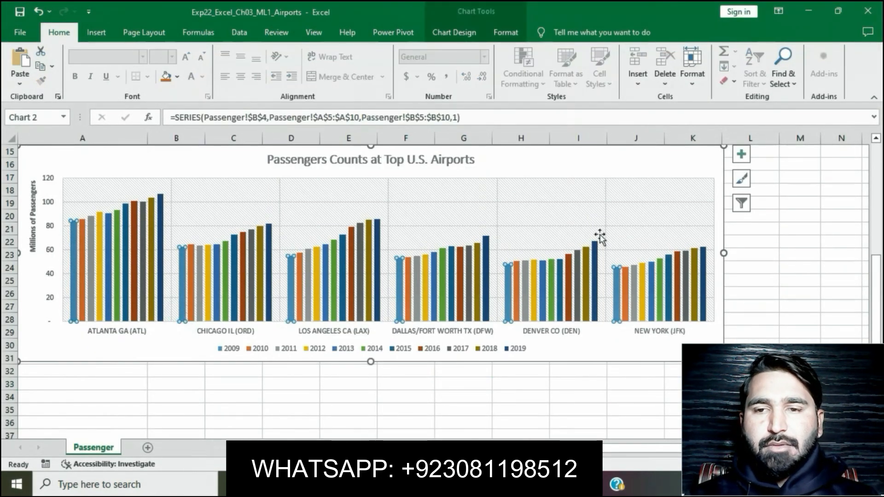
pyautogui.click(740, 155)
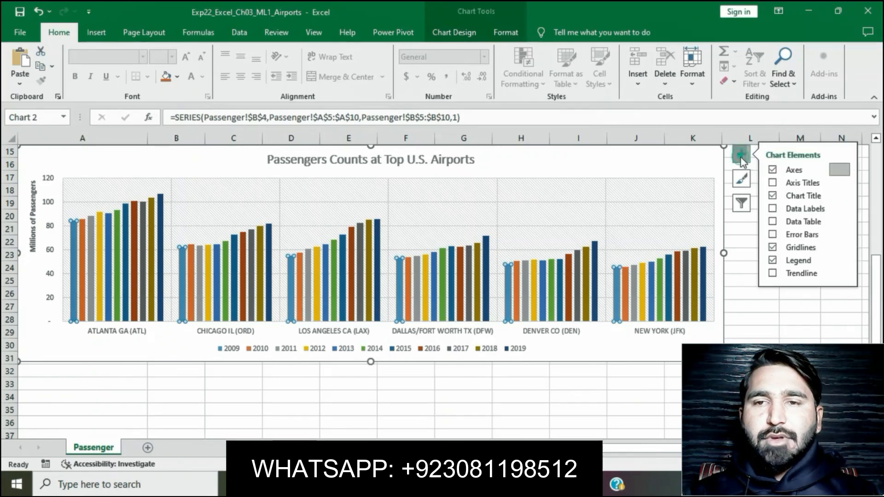
pyautogui.click(844, 209)
pyautogui.click(717, 264)
pyautogui.click(668, 371)
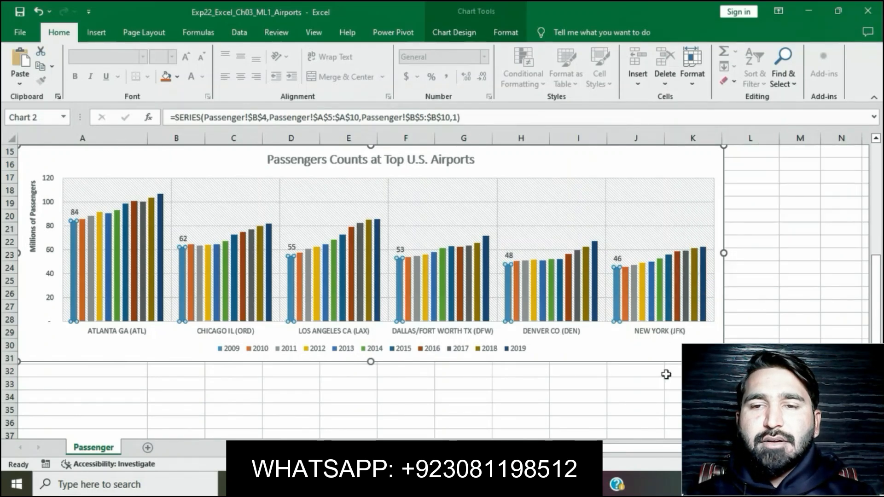
# - Switch back to the Word instructions and clear the yellow highlight from the step 5 text
pyautogui.click(406, 484)
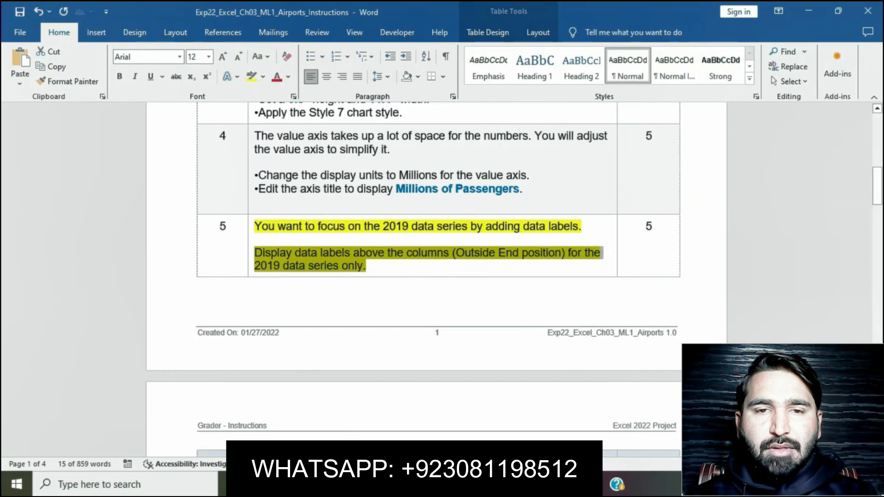
pyautogui.click(368, 289)
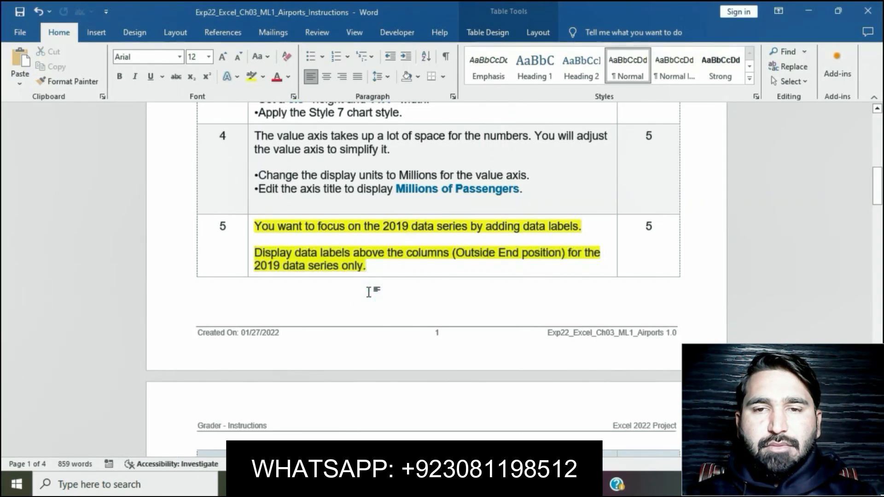
pyautogui.click(251, 227)
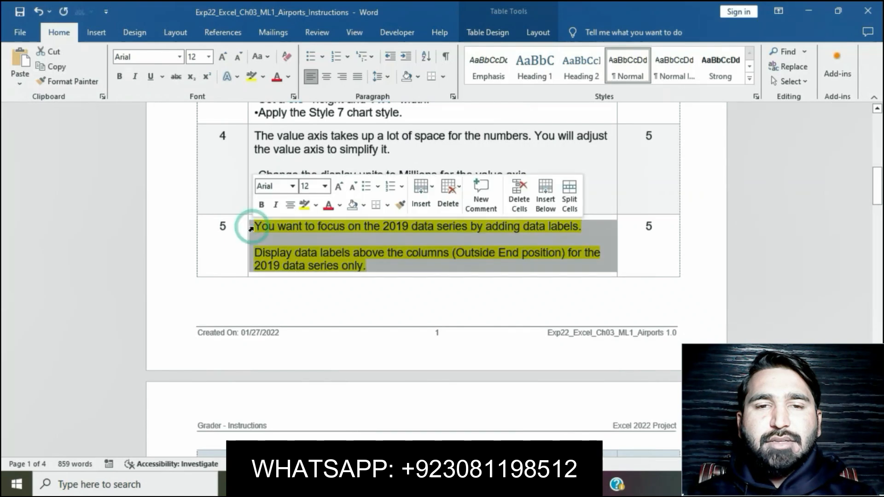
pyautogui.click(305, 205)
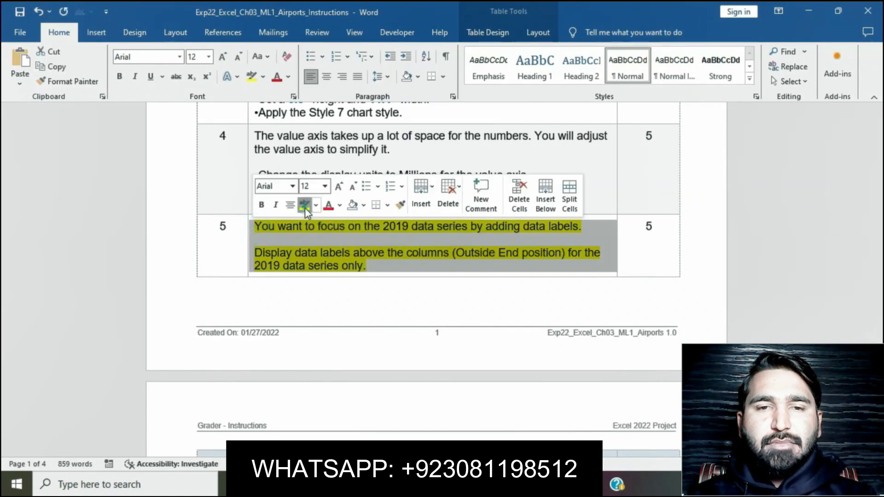
# - Highlight the step 6 chart area fill instruction in yellow and select its sentence about the Light Gradient – Accent 1 gradient fill
pyautogui.scroll(-4, 437, 313)
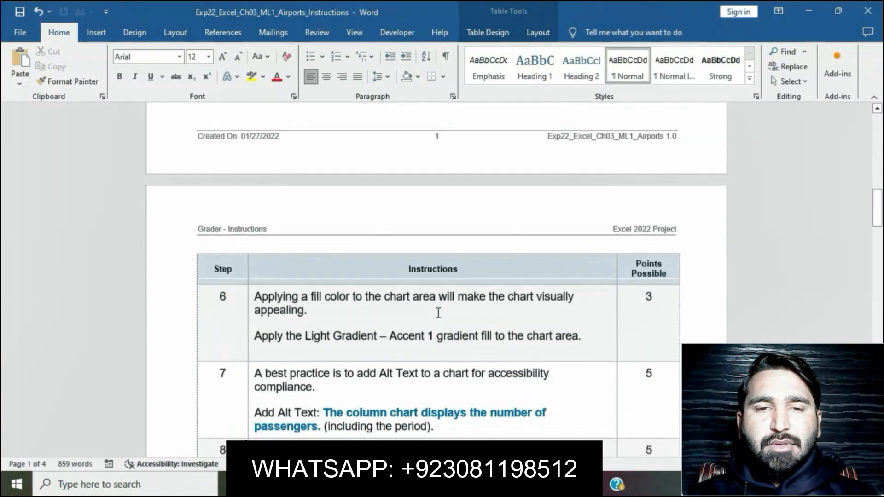
pyautogui.scroll(-1, 438, 313)
pyautogui.click(250, 275)
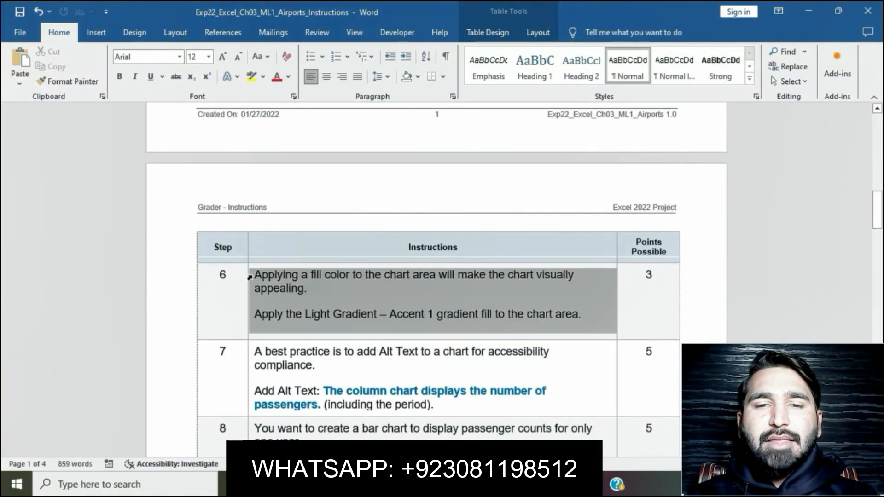
pyautogui.click(303, 253)
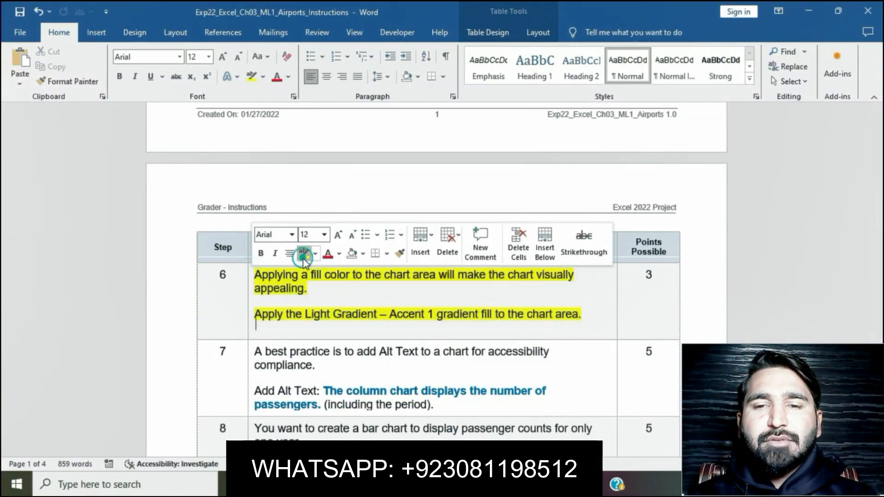
pyautogui.click(346, 307)
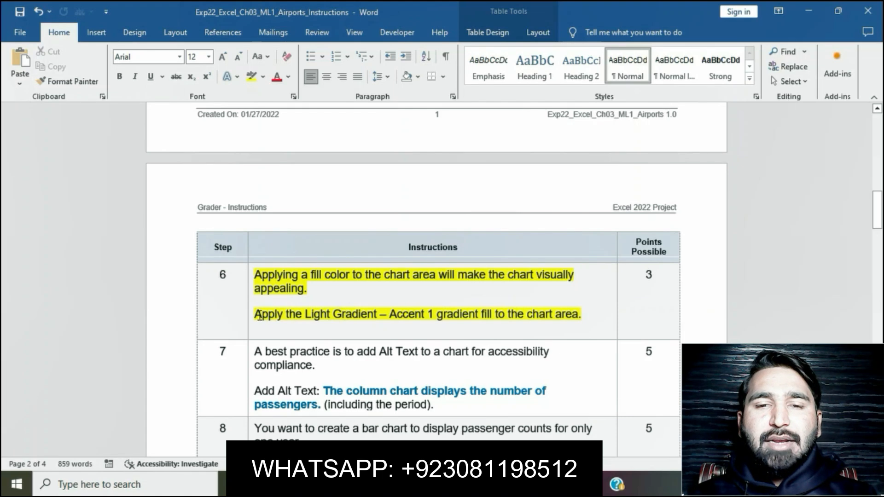
pyautogui.moveTo(259, 315); pyautogui.dragTo(592, 323)
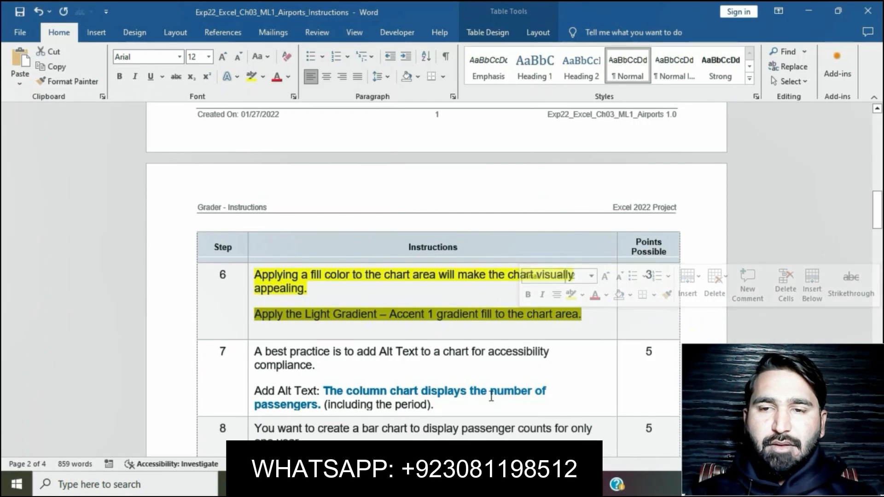
# - Switch to Excel and apply the Light Gradient – Accent 1 preset gradient fill to the passenger column chart's chart area
pyautogui.hotkey('alt', 'Tab')
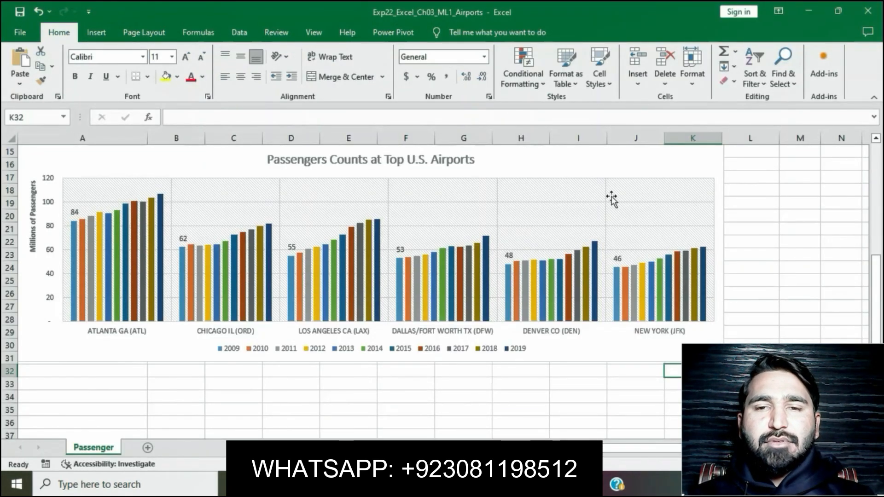
pyautogui.scroll(2, 658, 173)
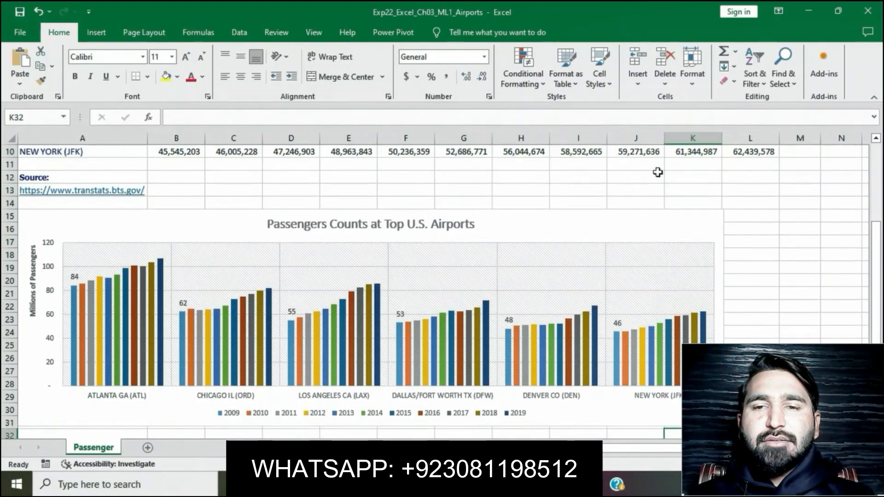
pyautogui.click(645, 222)
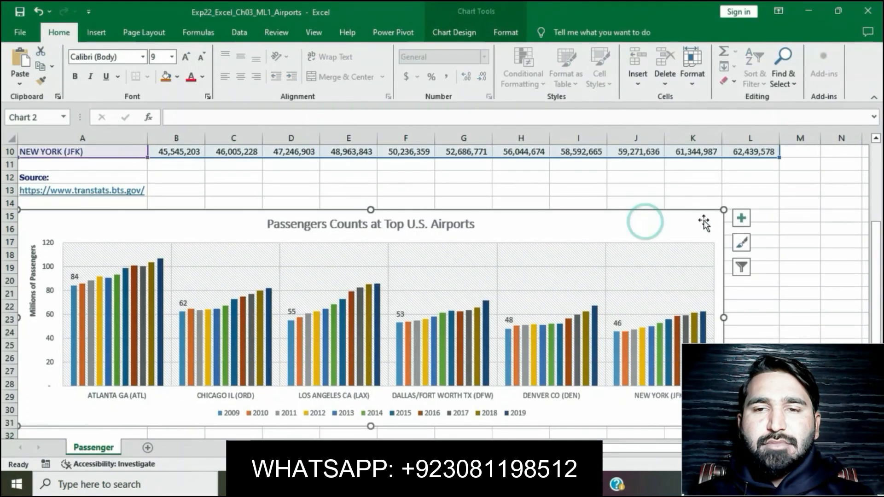
pyautogui.rightClick(661, 229)
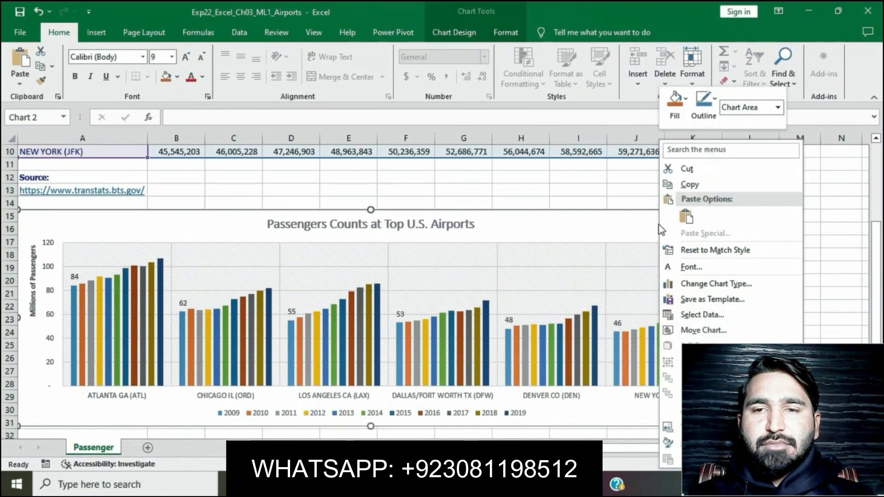
pyautogui.click(700, 443)
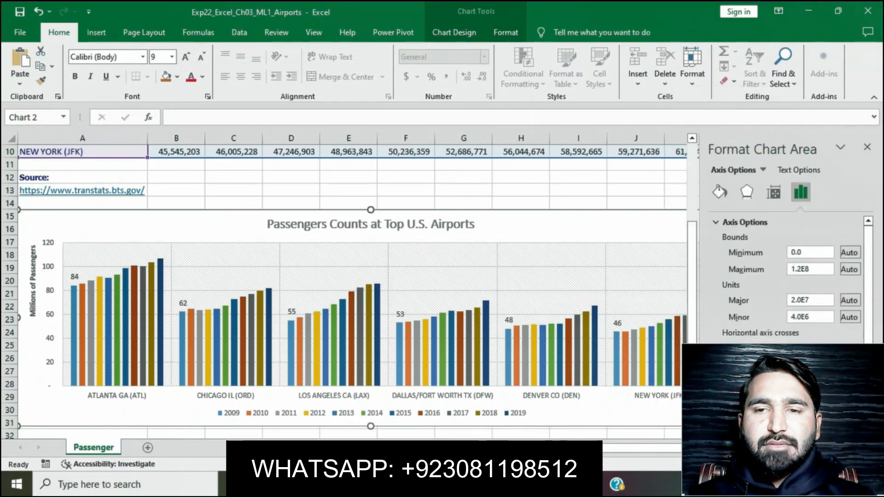
pyautogui.click(720, 223)
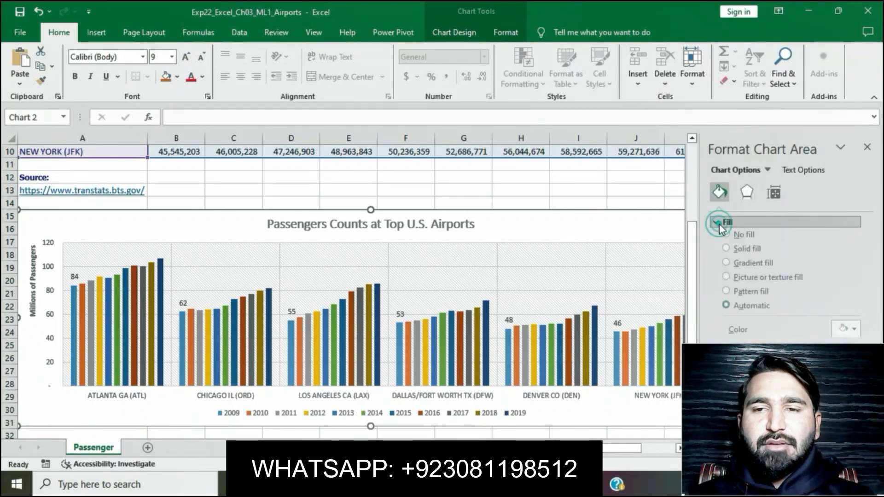
pyautogui.click(727, 269)
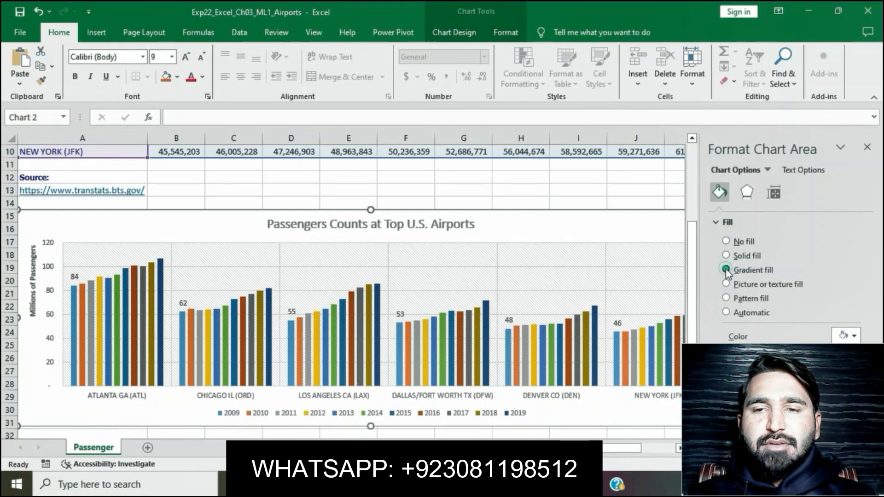
pyautogui.click(846, 336)
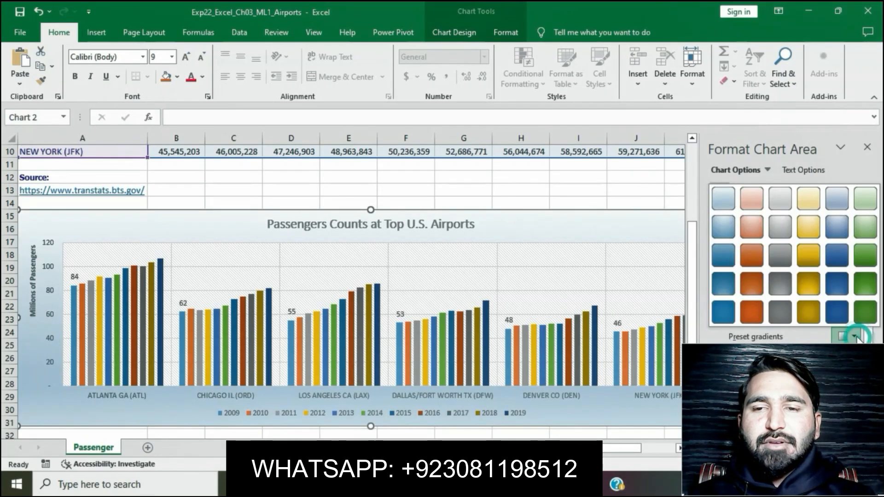
pyautogui.click(719, 200)
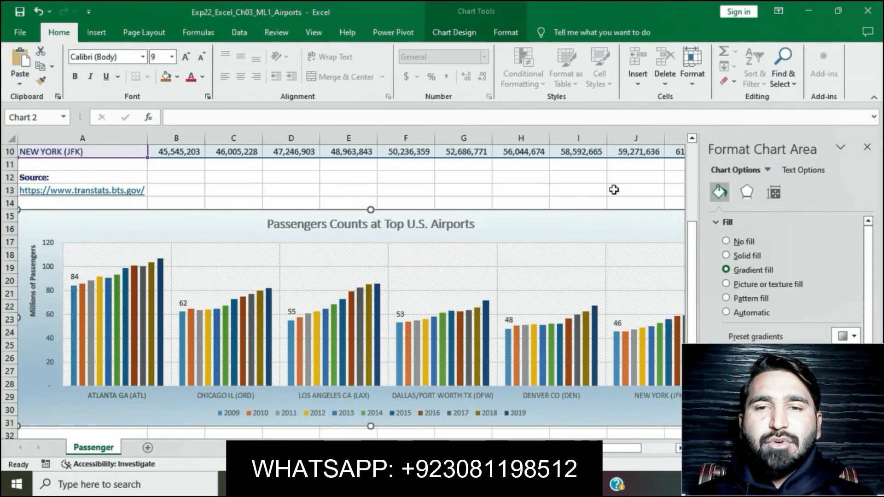
# - Switch back to the Word instructions and clear the yellow highlight from the step 6 text
pyautogui.hotkey('alt', 'Tab')
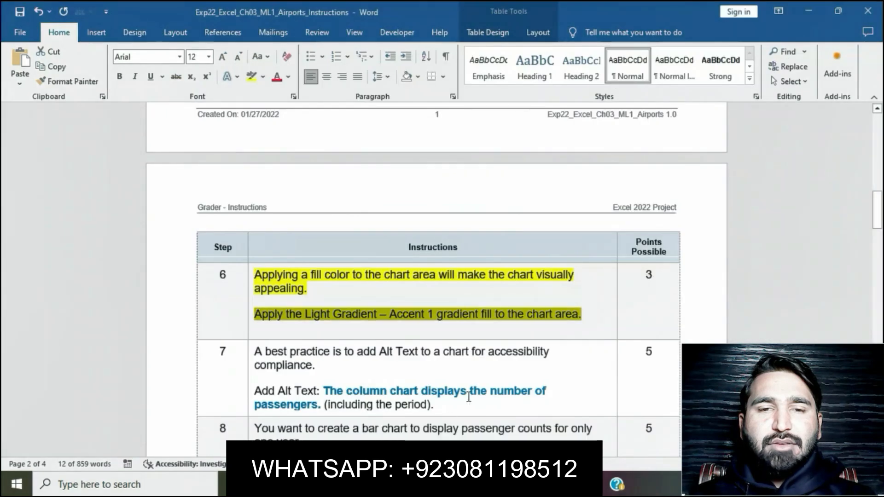
pyautogui.click(564, 324)
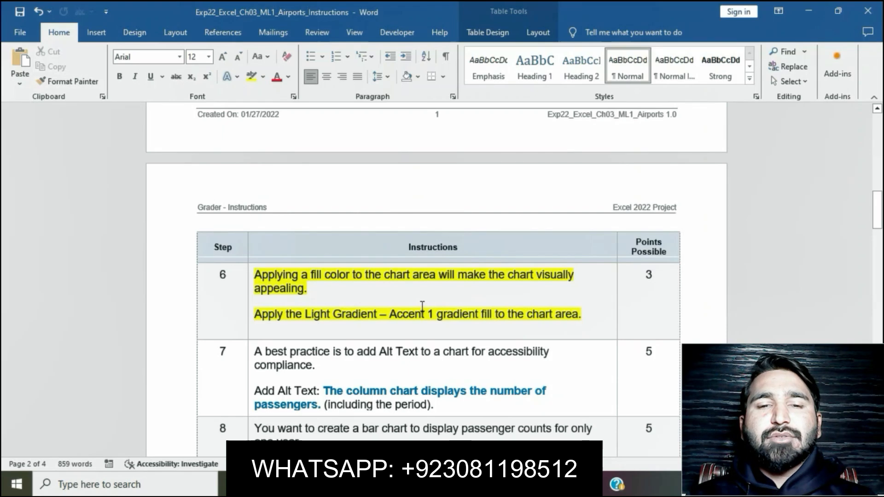
pyautogui.click(248, 282)
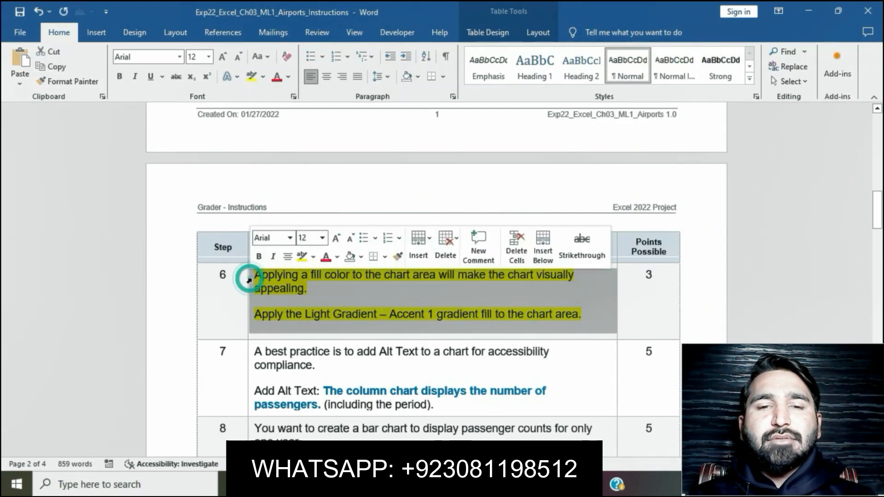
pyautogui.click(302, 256)
pyautogui.click(361, 365)
# - Highlight the step 7 instruction in yellow and copy its Alt Text sentence "The column chart displays the number of passengers."
pyautogui.scroll(-3, 358, 367)
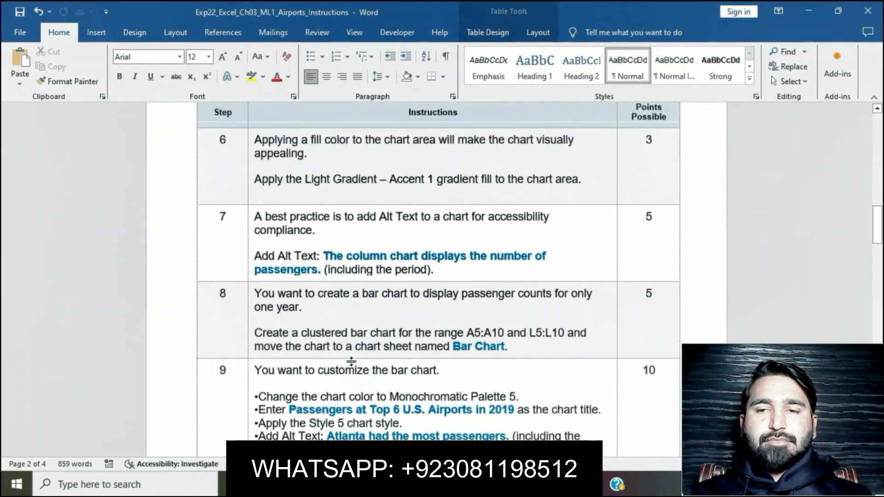
pyautogui.click(251, 221)
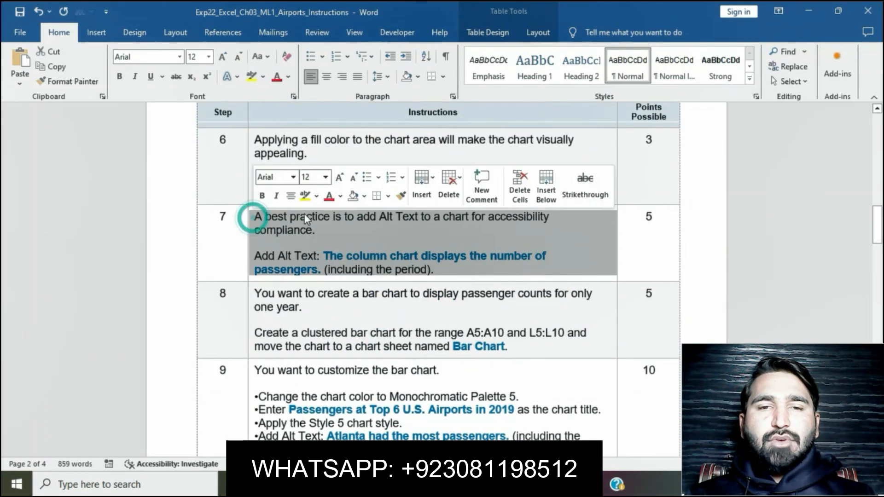
pyautogui.click(304, 197)
pyautogui.click(316, 272)
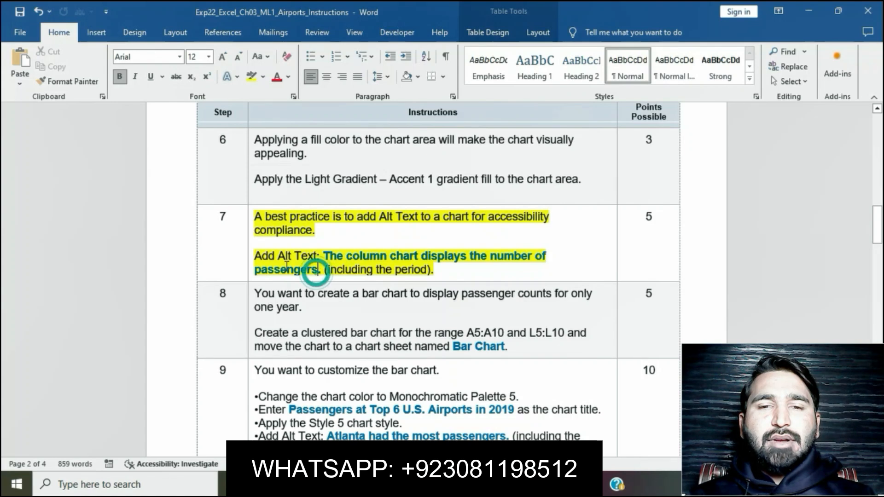
pyautogui.moveTo(324, 256); pyautogui.dragTo(320, 272)
pyautogui.hotkey('ctrl', 'c')
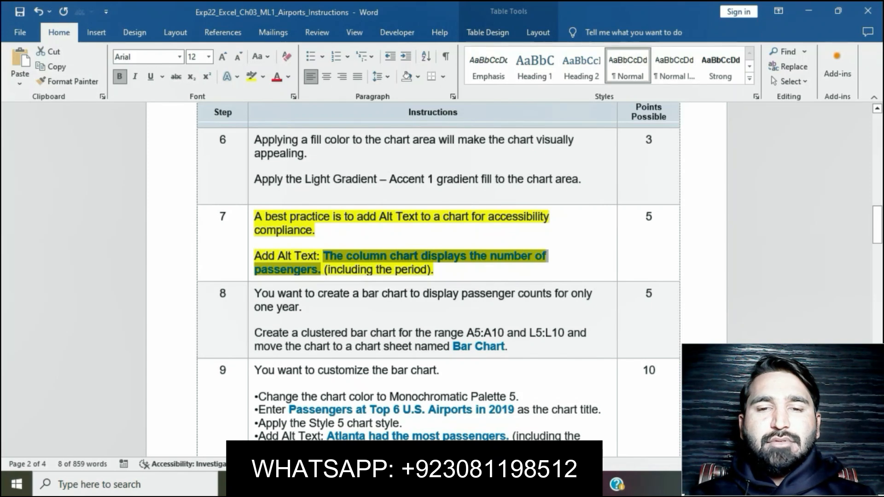
# - Switch to Excel and add the Alt Text "The column chart displays the number of passengers." to the column chart
pyautogui.hotkey('alt', 'Tab')
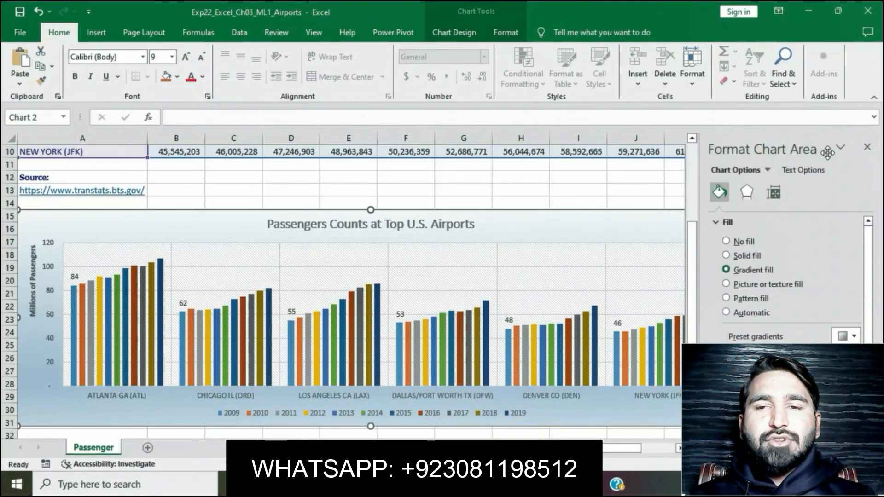
pyautogui.click(867, 147)
pyautogui.click(770, 198)
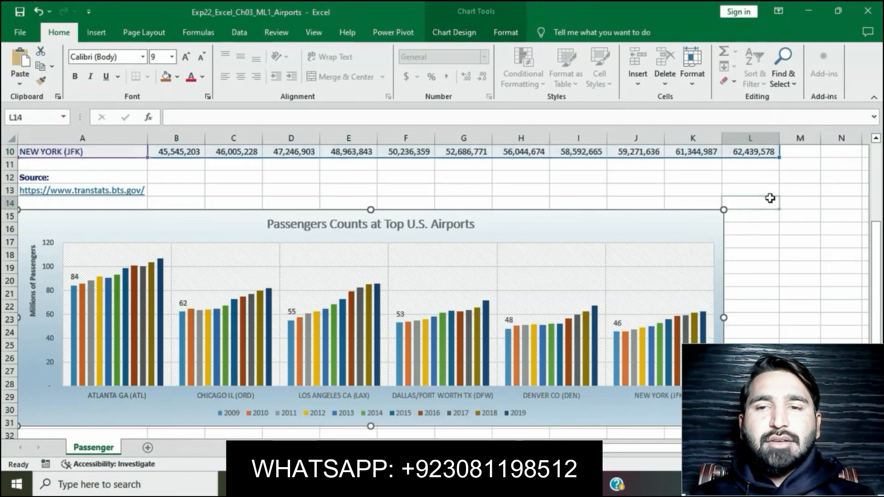
pyautogui.rightClick(703, 216)
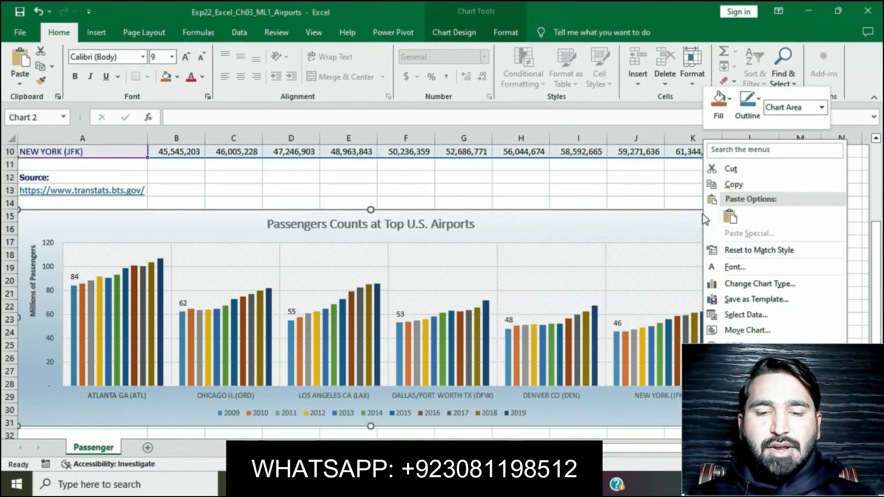
pyautogui.click(749, 427)
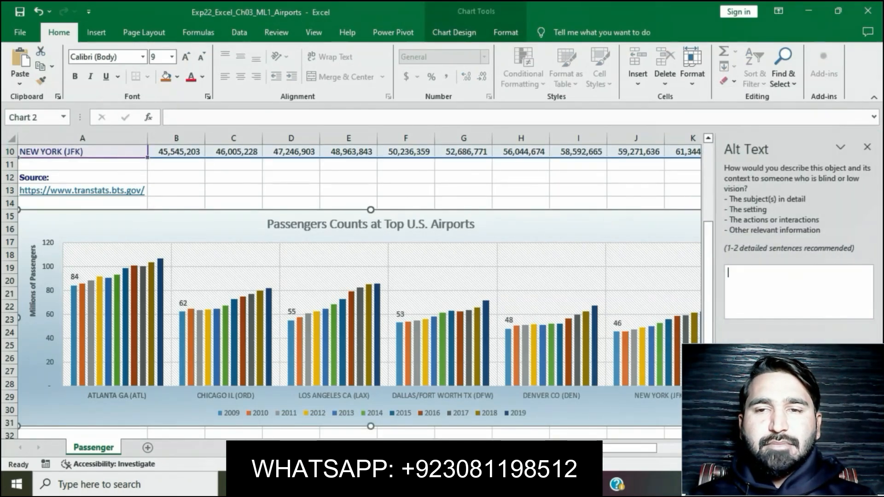
pyautogui.hotkey('ctrl', 'v')
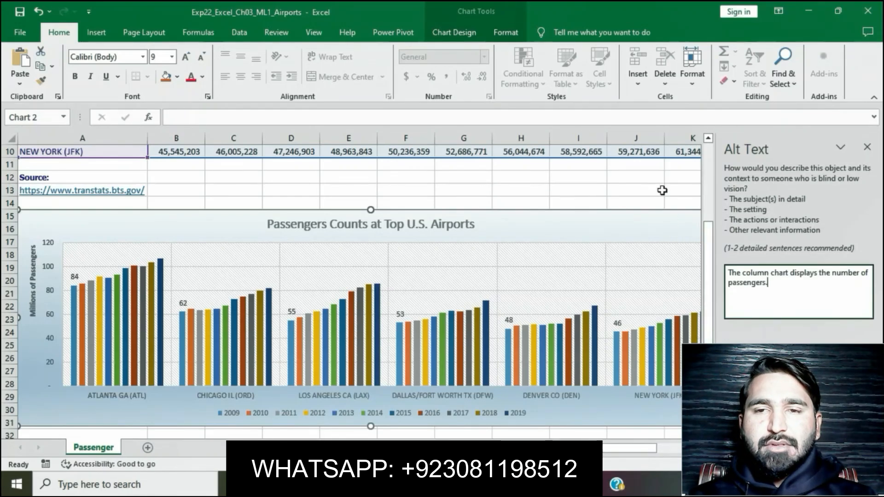
pyautogui.click(662, 190)
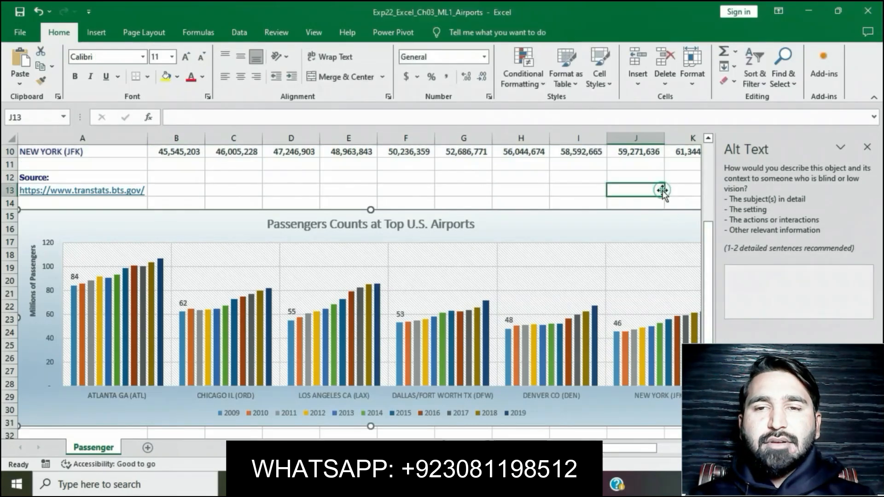
pyautogui.click(867, 147)
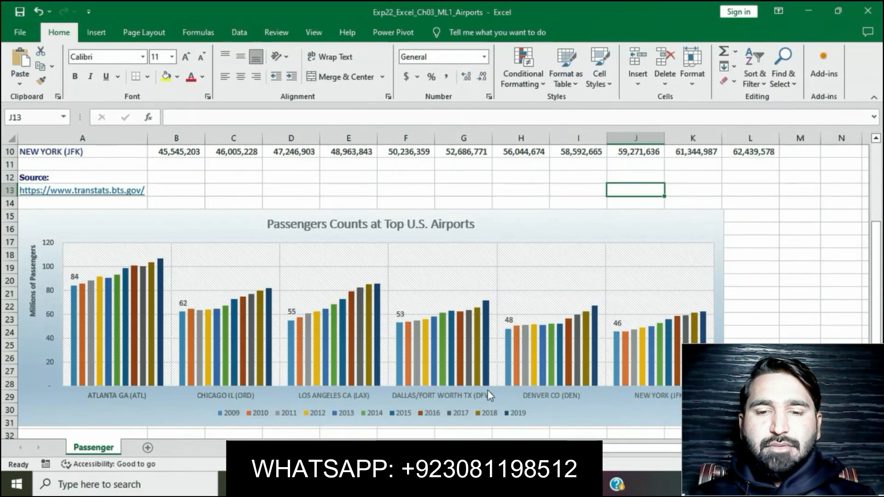
# - Return to the Word instructions and clear the yellow highlight from the step 7 text
pyautogui.hotkey('alt', 'Tab')
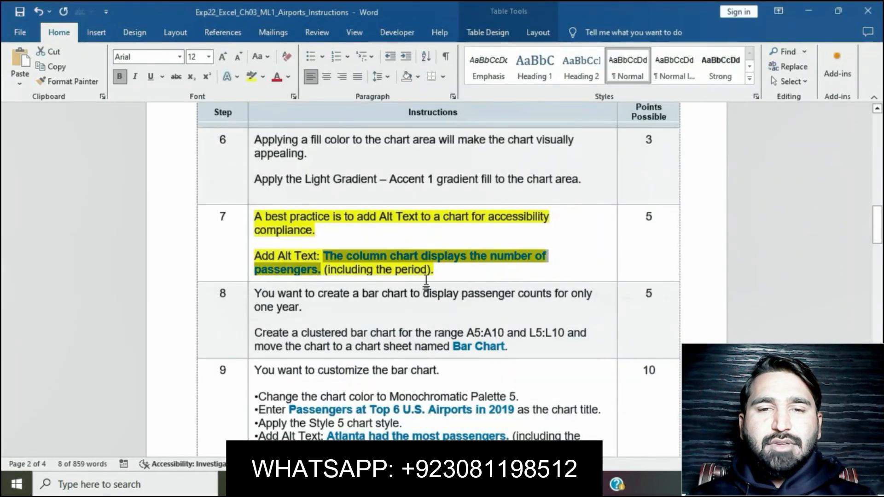
pyautogui.click(424, 273)
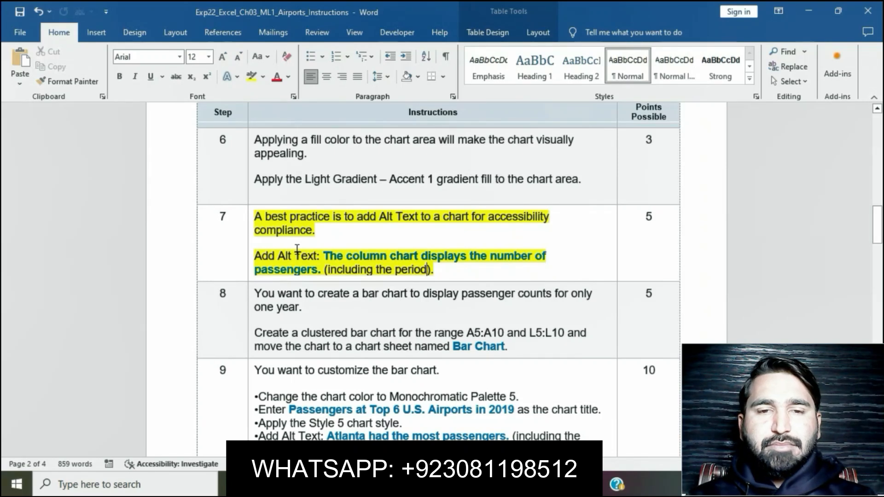
pyautogui.click(246, 217)
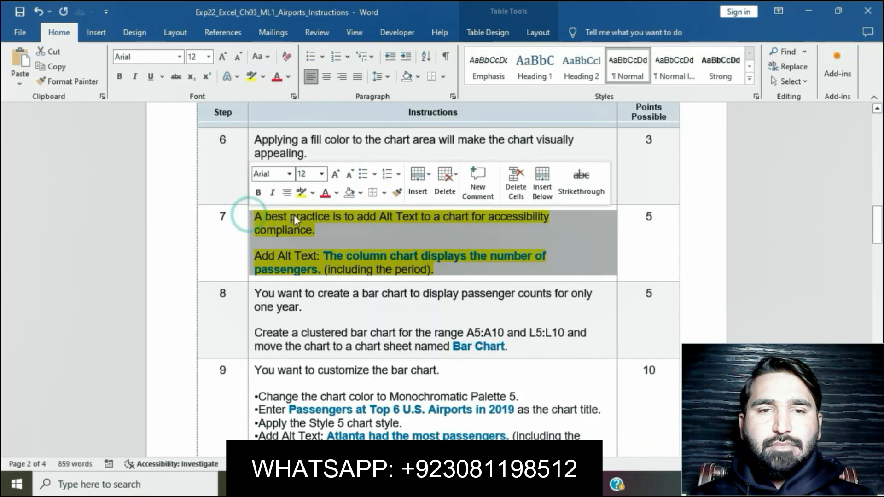
pyautogui.click(303, 199)
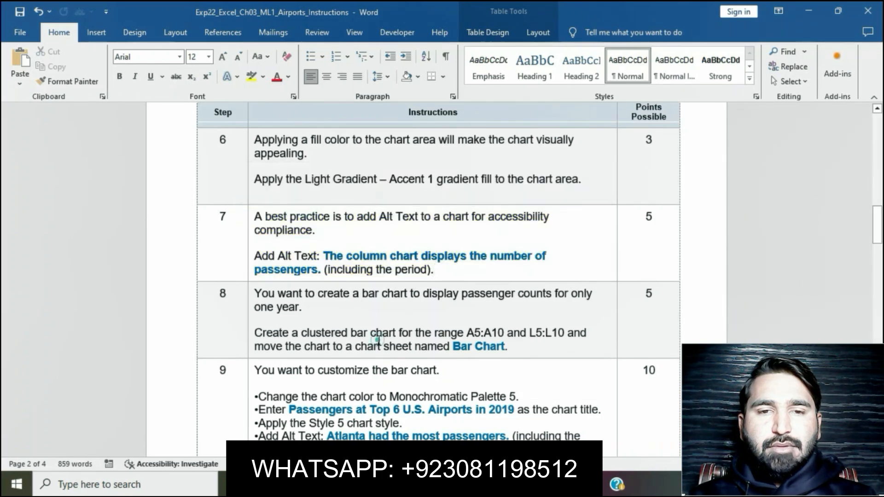
# - Highlight the step 8 bar chart instruction in yellow and select its range reference A5:A10
pyautogui.scroll(-3, 378, 341)
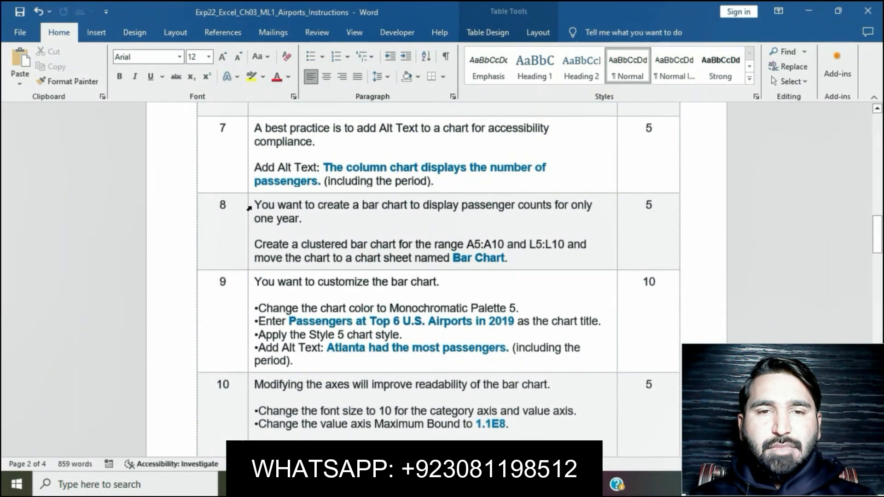
pyautogui.click(248, 208)
pyautogui.click(303, 185)
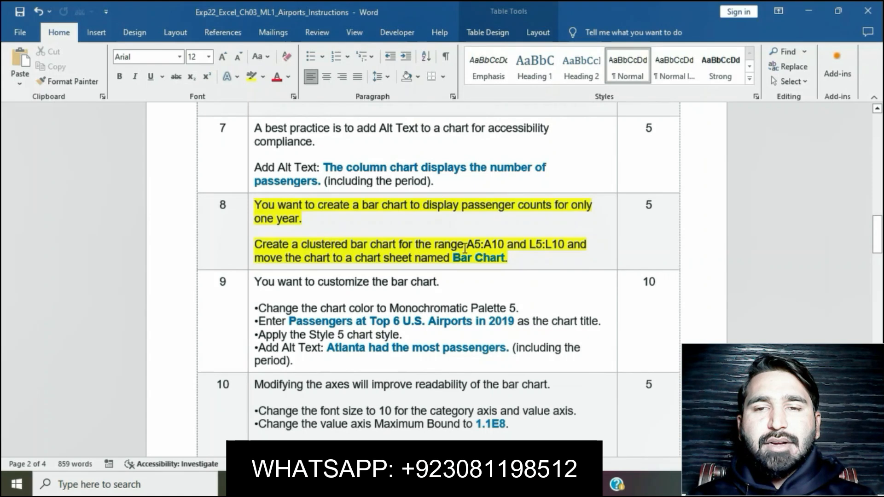
pyautogui.moveTo(465, 248); pyautogui.dragTo(501, 253)
pyautogui.click(491, 248)
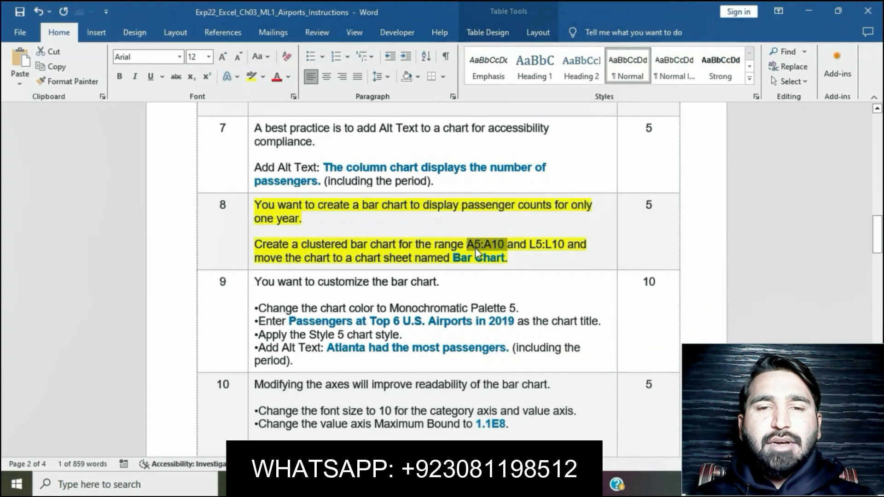
# - Switch to Excel and select the airport names in the range A5:A10 on the Passenger sheet
pyautogui.click(405, 484)
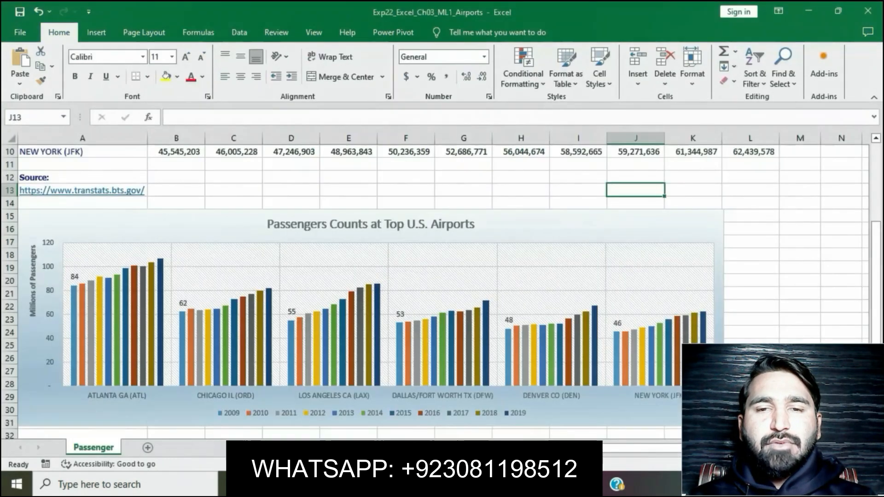
pyautogui.click(47, 120)
pyautogui.write('A5:A10')
pyautogui.press('Return')
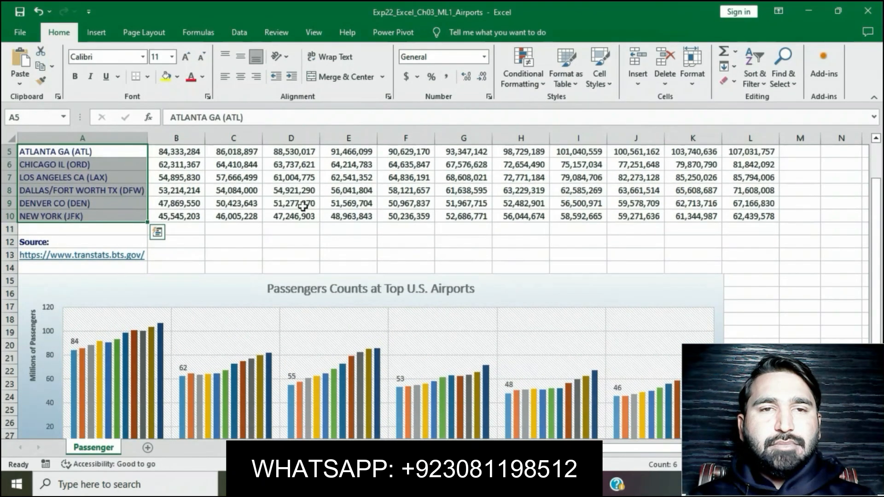
# - Copy the range reference L5:L10 from step 8 of the Word instructions and add that range to the selected airport names in Excel
pyautogui.click(405, 485)
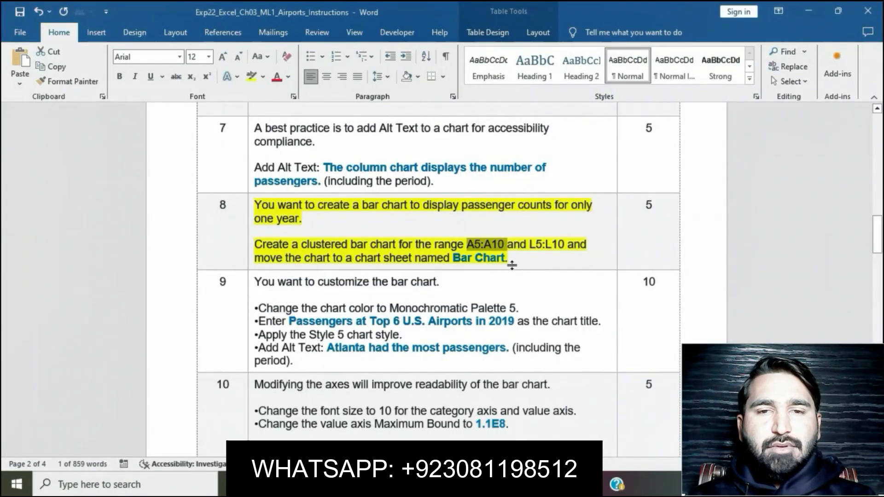
pyautogui.moveTo(530, 244); pyautogui.dragTo(564, 247)
pyautogui.hotkey('ctrl', 'c')
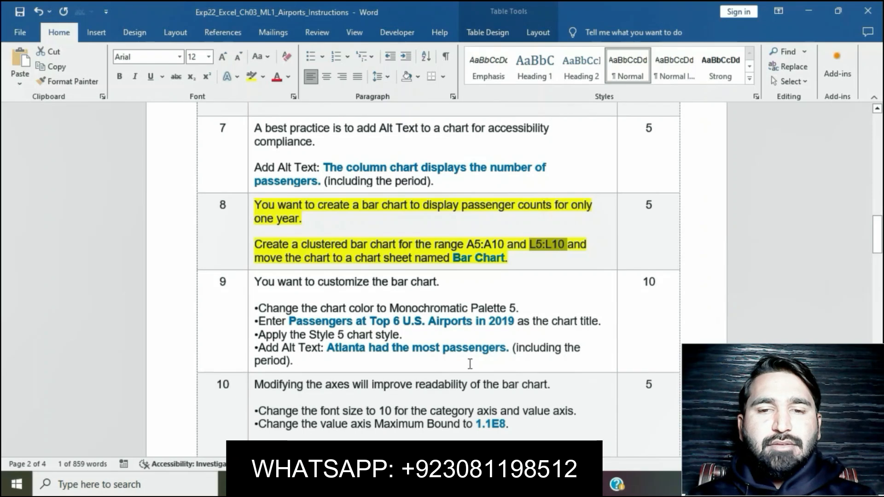
pyautogui.click(454, 484)
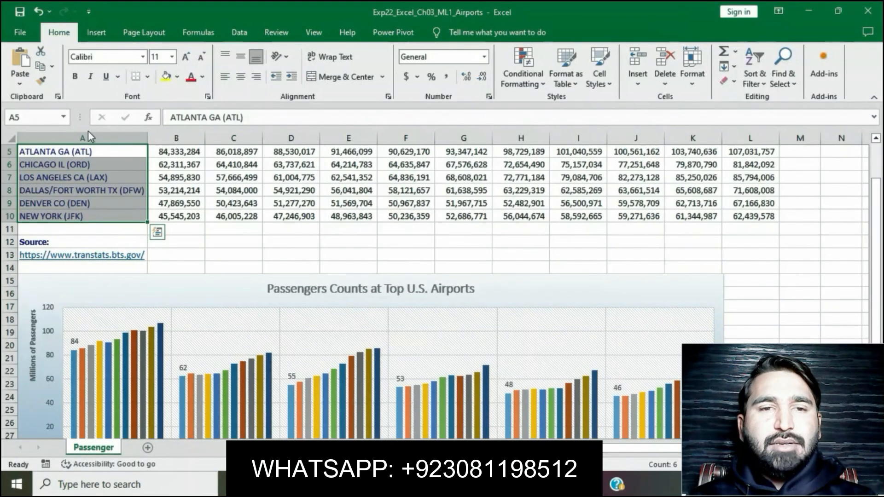
pyautogui.click(43, 117)
pyautogui.hotkey('ctrl', 'v')
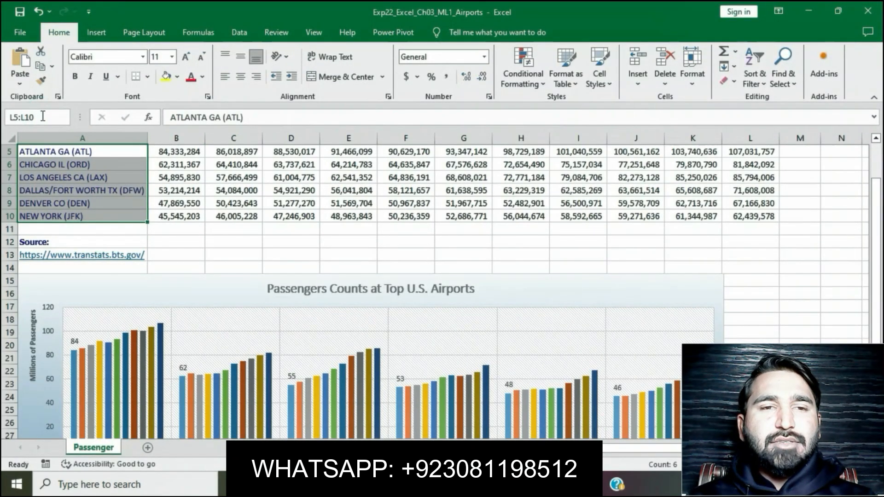
pyautogui.press('Return')
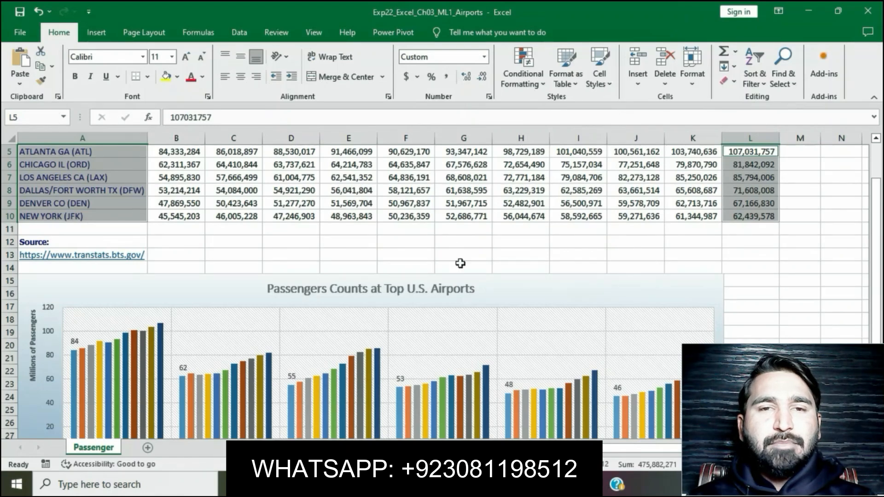
# - Return to the Word instructions and copy the chart sheet name Bar Chart from step 8
pyautogui.click(431, 484)
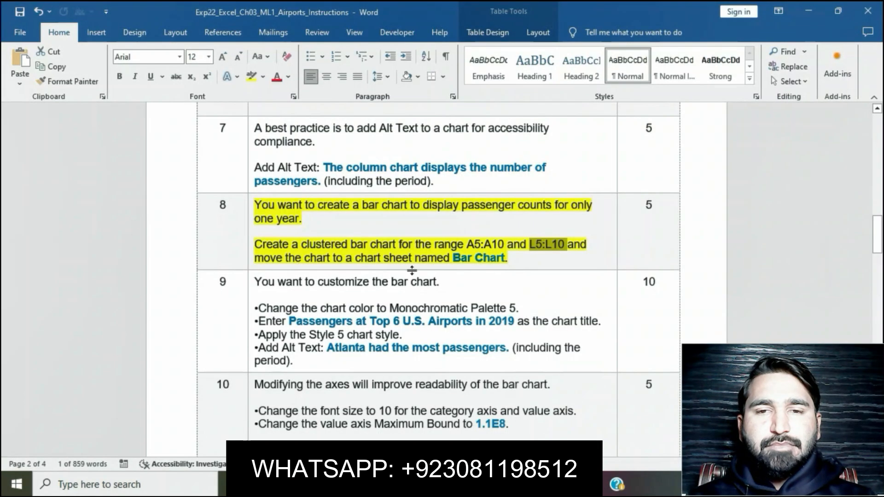
pyautogui.click(520, 246)
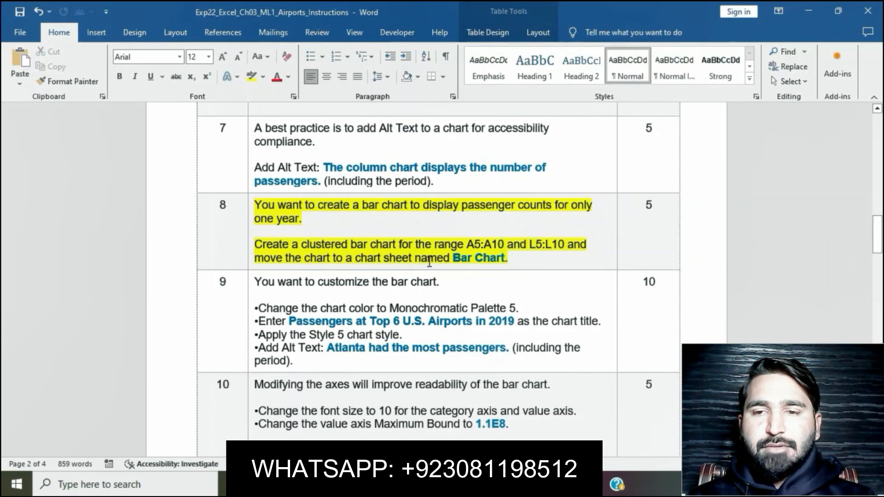
pyautogui.moveTo(453, 258); pyautogui.dragTo(505, 262)
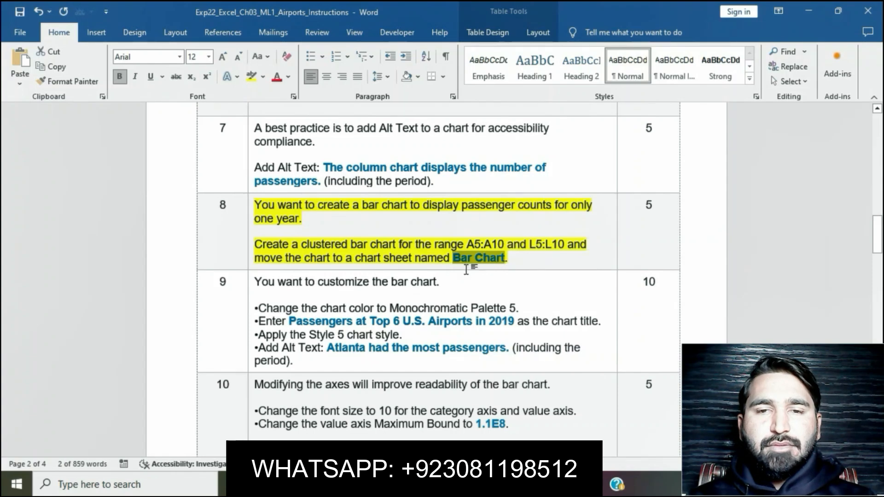
# - Switch to Excel and insert a Clustered Bar chart from the selected ranges A5:A10 and L5:L10
pyautogui.click(433, 484)
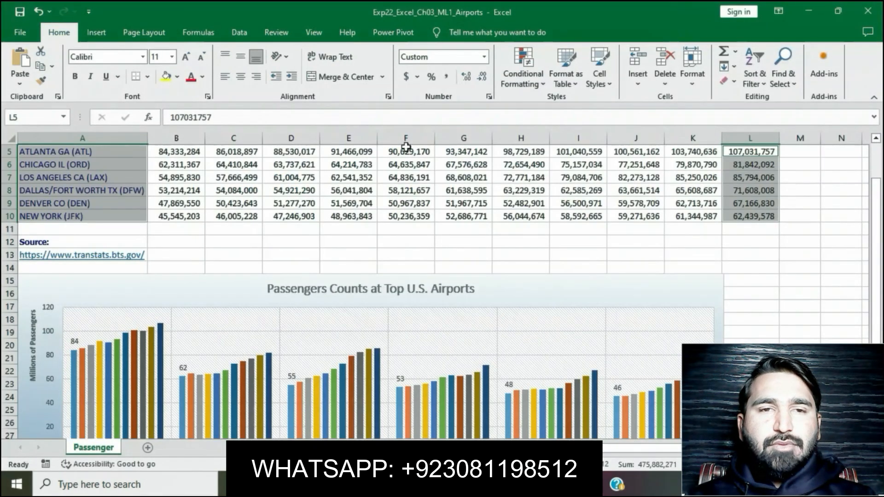
pyautogui.click(90, 36)
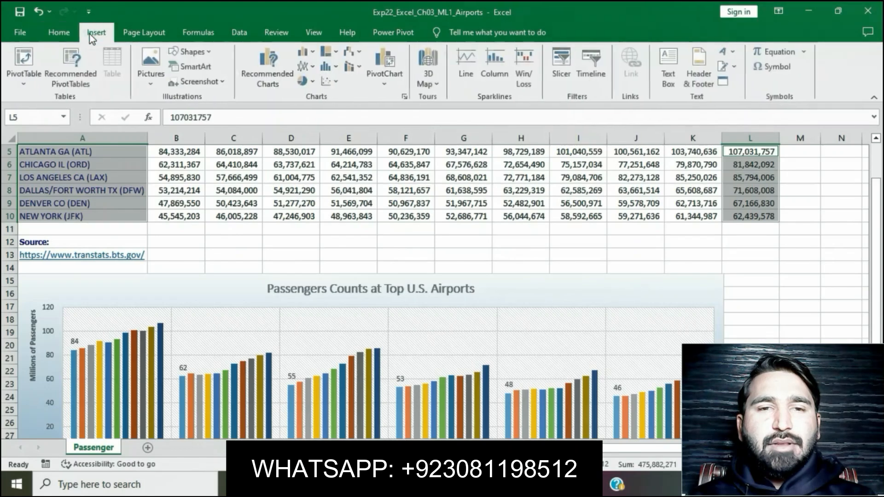
pyautogui.hotkey('alt', 'Tab')
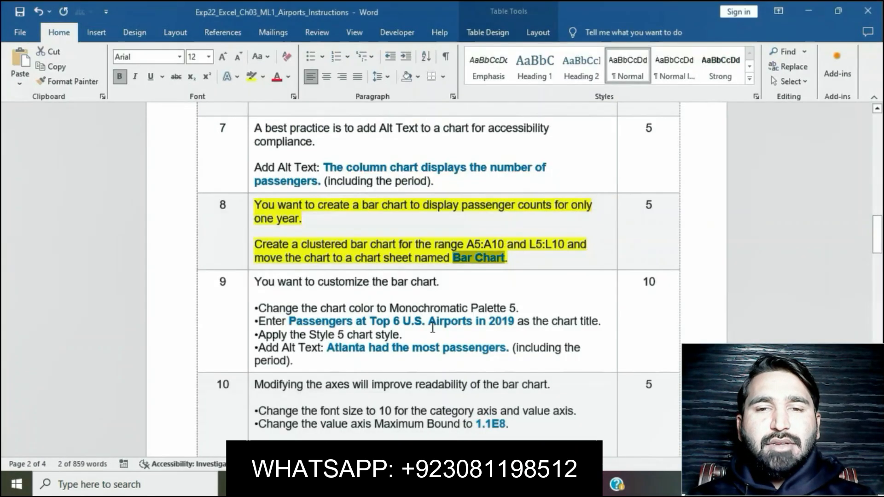
pyautogui.hotkey('alt', 'Tab')
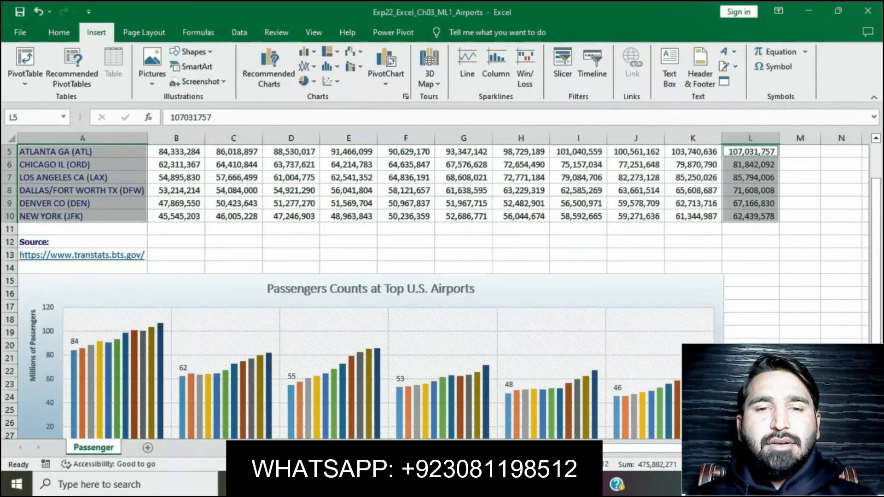
pyautogui.click(407, 97)
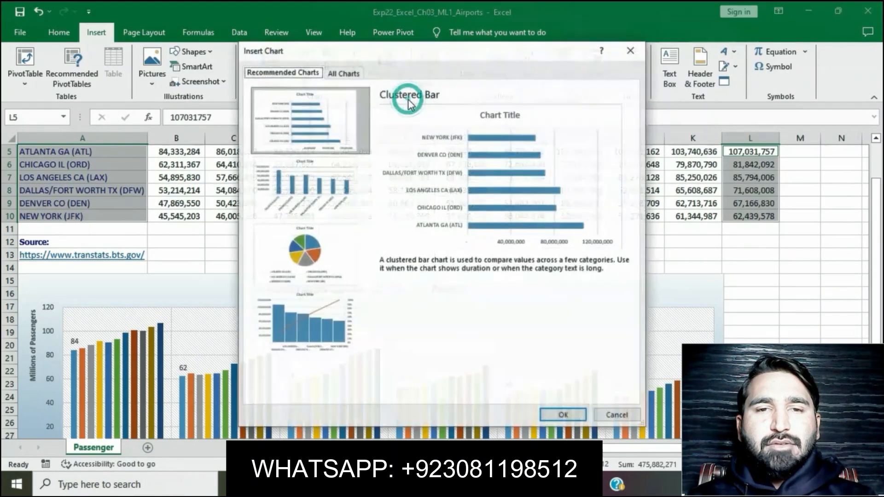
pyautogui.click(553, 418)
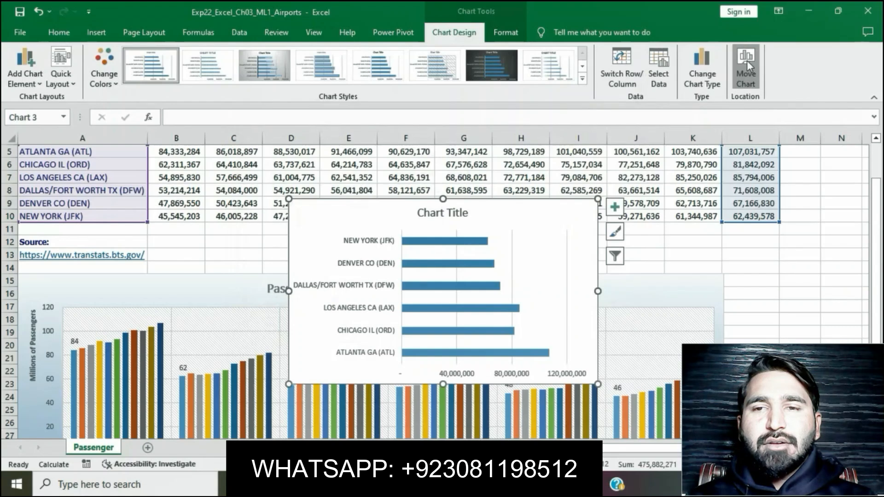
# - Move the new bar chart to a new chart sheet named Bar Chart
pyautogui.click(747, 60)
pyautogui.click(410, 197)
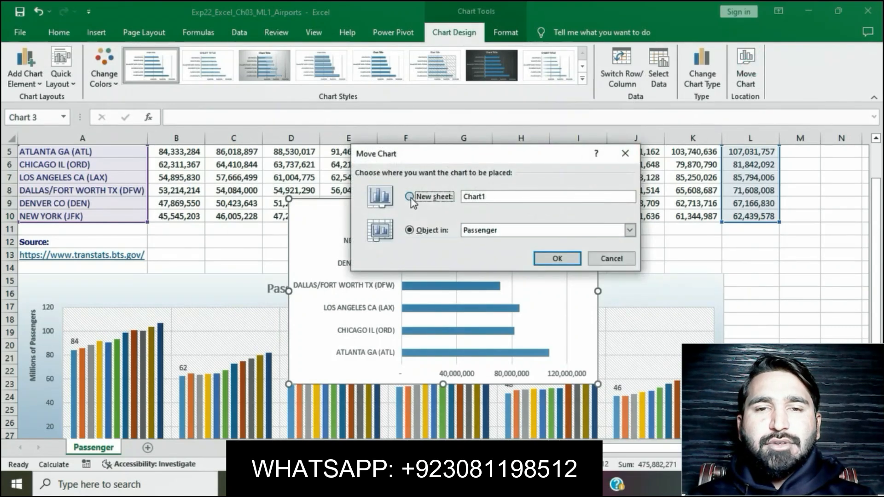
pyautogui.write('Bar Chart')
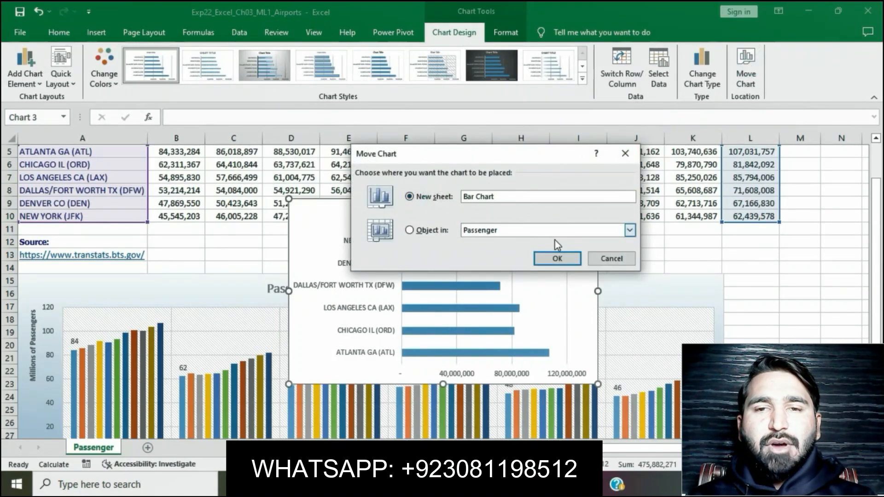
pyautogui.click(566, 258)
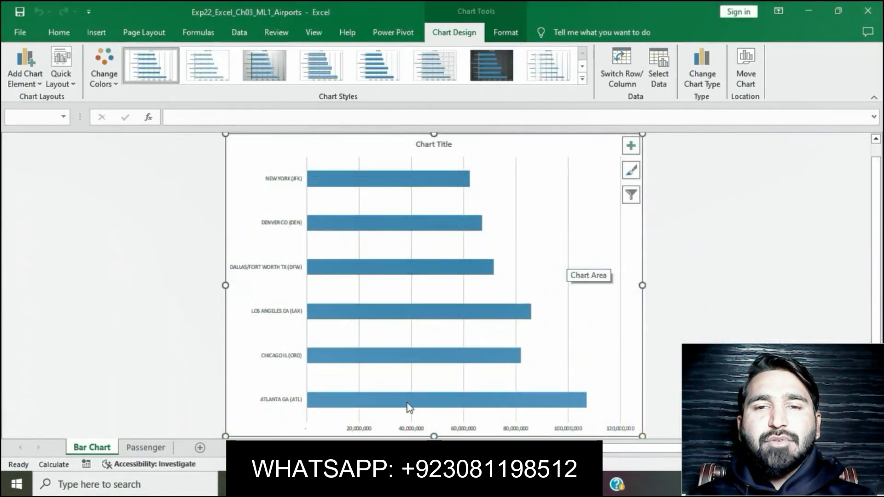
# - Switch to the Word instructions and clear the yellow highlight from the step 8 text
pyautogui.hotkey('alt', 'Tab')
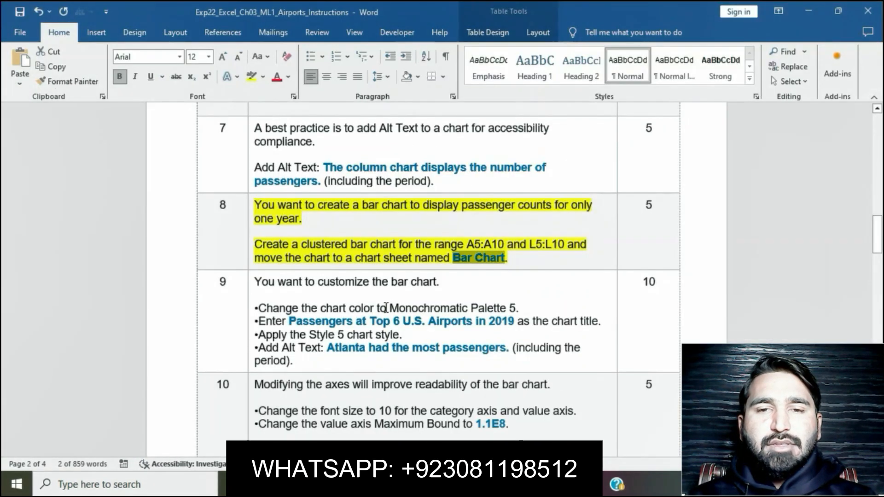
pyautogui.click(496, 258)
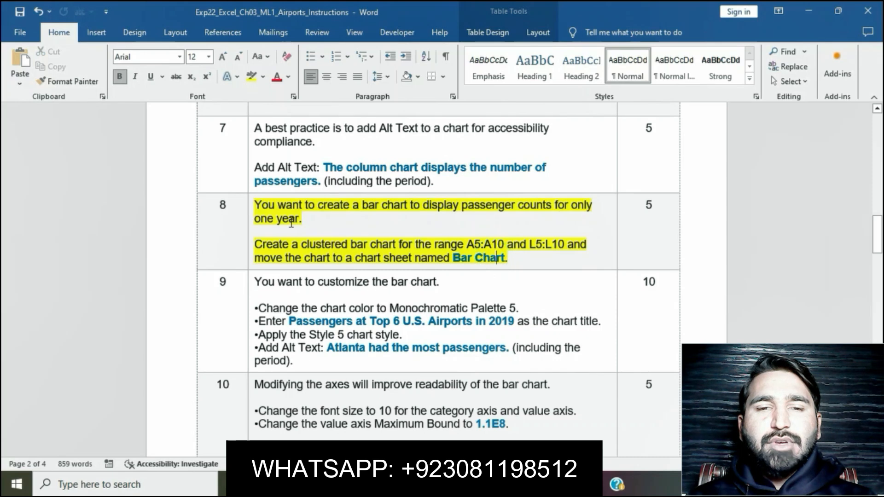
pyautogui.click(248, 204)
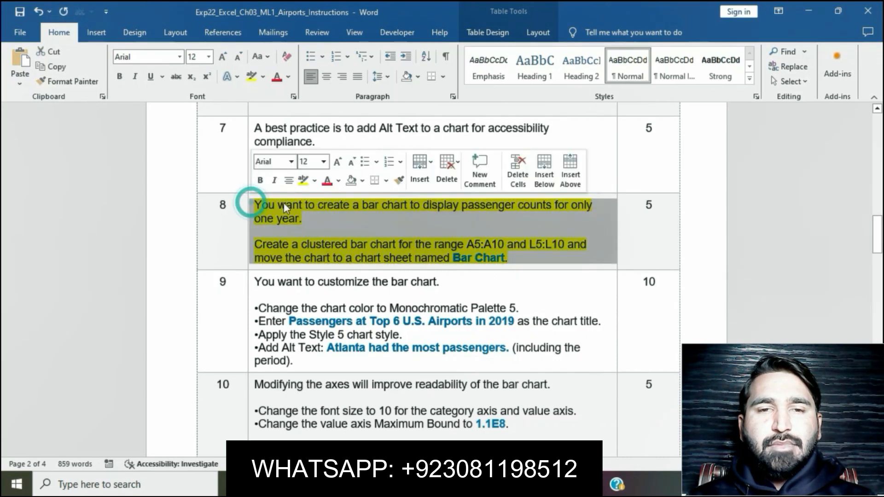
pyautogui.click(308, 185)
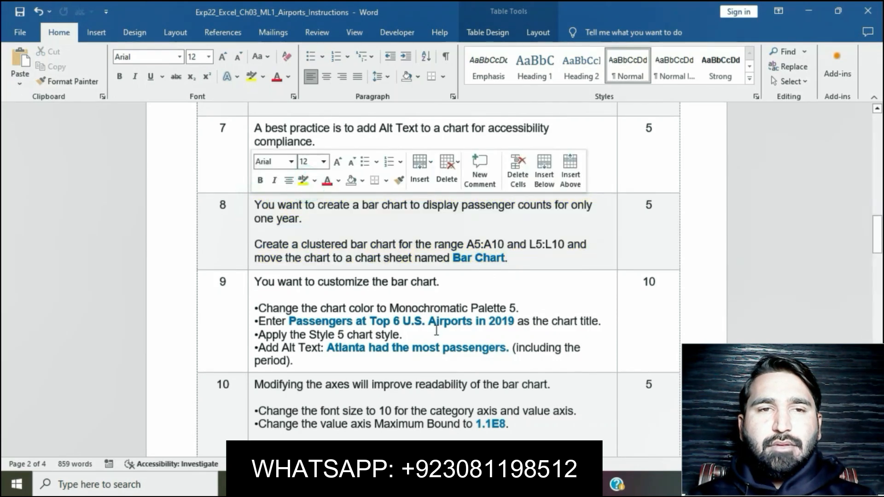
# - Highlight the step 9 bar chart customization text in yellow and select its line about Monochromatic Palette 5
pyautogui.scroll(-3, 303, 230)
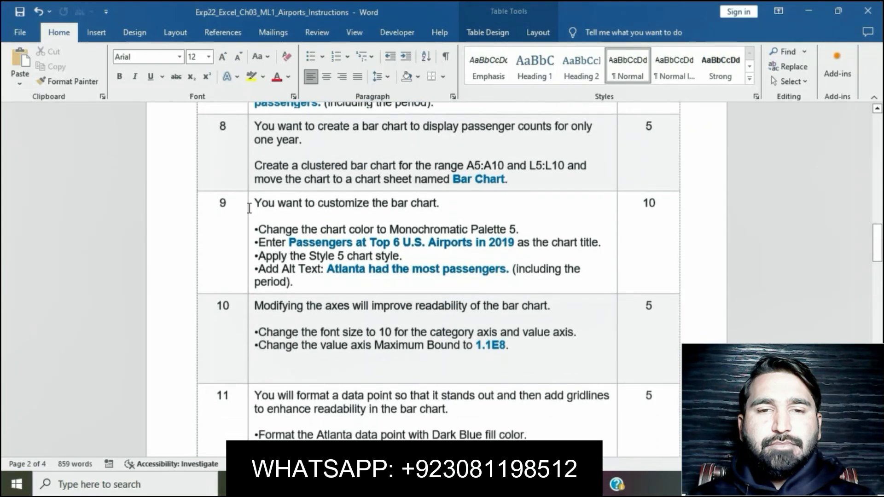
pyautogui.click(248, 205)
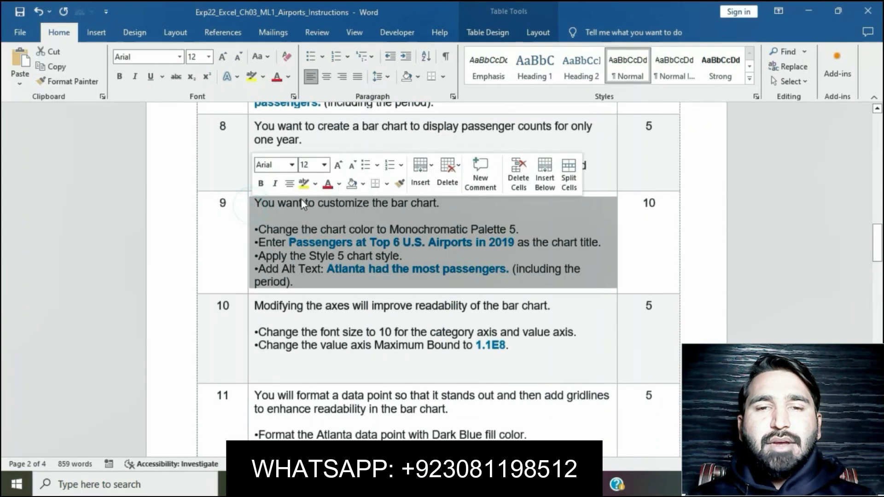
pyautogui.click(305, 186)
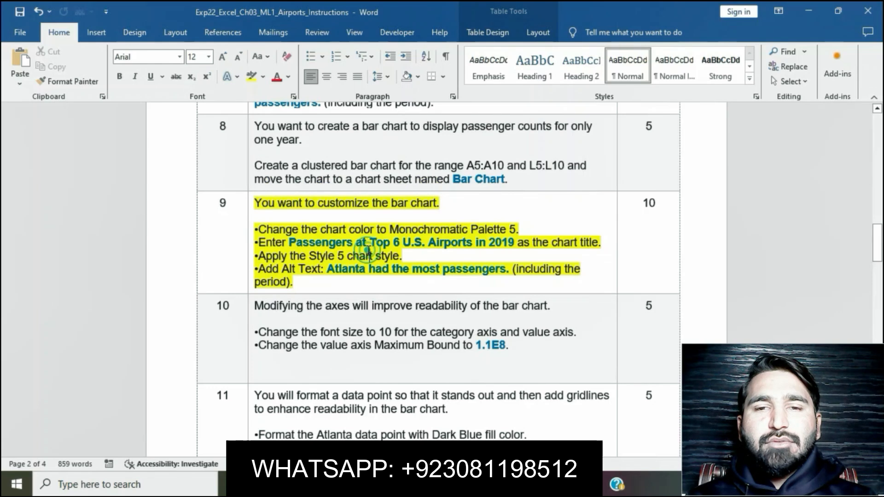
pyautogui.moveTo(312, 228); pyautogui.dragTo(518, 229)
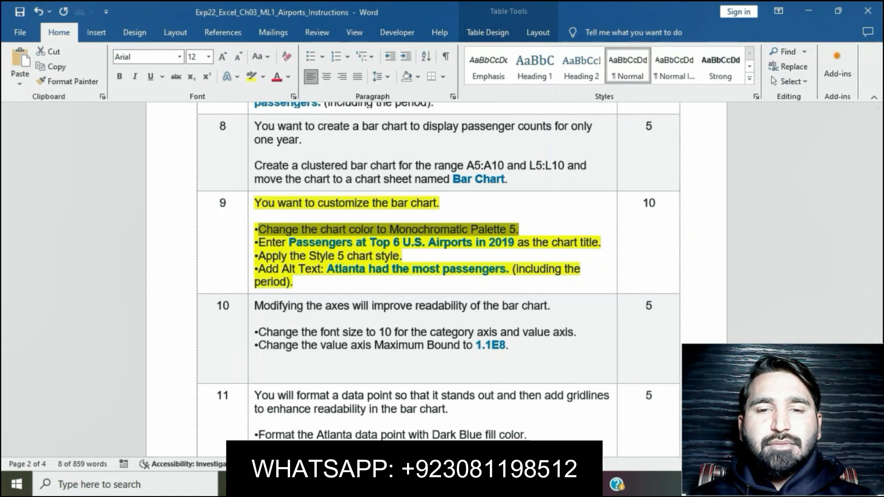
# - Switch to Excel and change the bar chart's colors to Monochromatic Palette 5
pyautogui.click(506, 485)
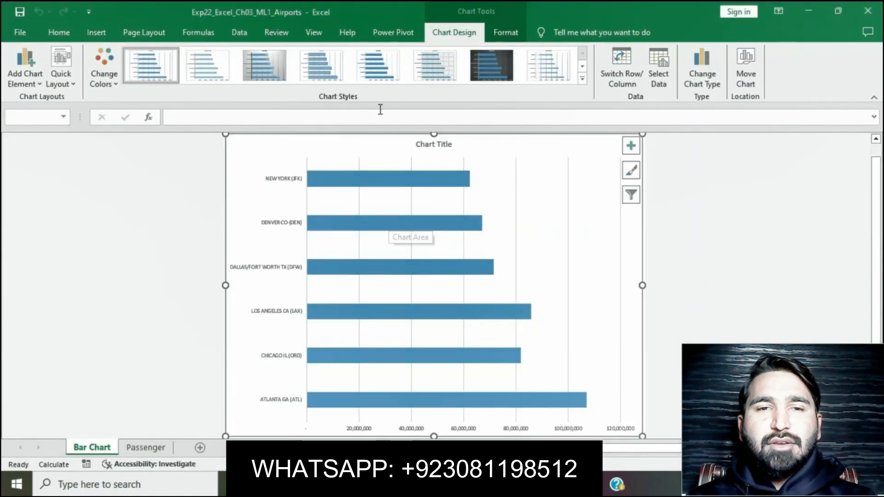
pyautogui.click(116, 86)
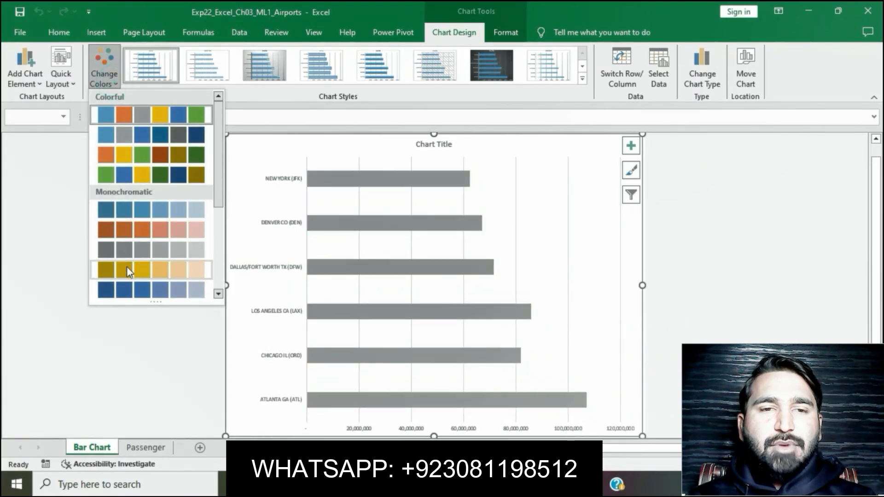
pyautogui.click(134, 294)
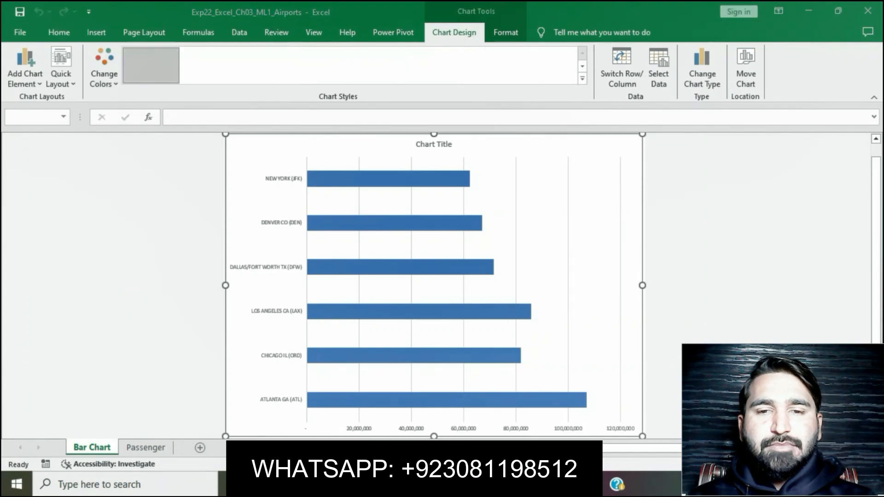
# - Copy "Passengers at Top 6 U.S. Airports in 2019" from the Word instructions and replace the bar chart's placeholder title in Excel with it
pyautogui.hotkey('alt', 'Tab')
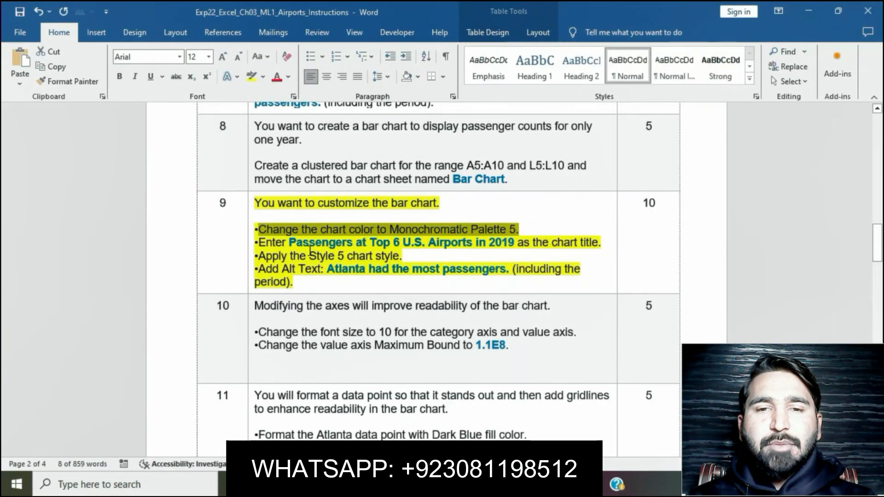
pyautogui.moveTo(289, 242); pyautogui.dragTo(504, 249)
pyautogui.hotkey('ctrl', 'c')
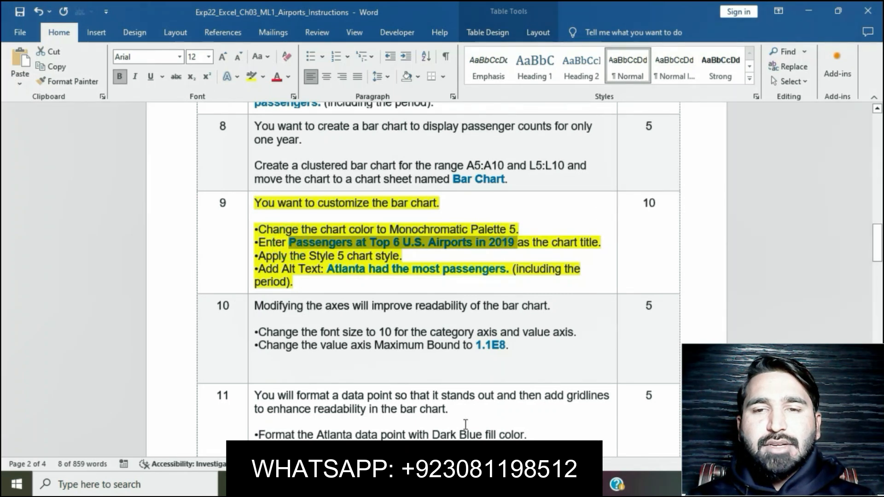
pyautogui.hotkey('alt', 'Tab')
pyautogui.click(434, 144)
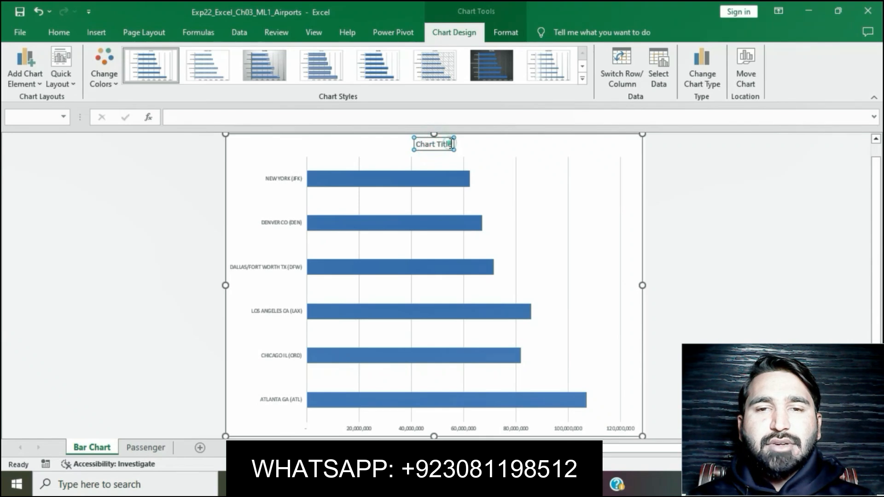
pyautogui.click(451, 144)
pyautogui.click(453, 144)
pyautogui.press('BackSpace')
pyautogui.press('BackSpace')
pyautogui.press('BackSpace')
pyautogui.press('BackSpace')
pyautogui.press('BackSpace')
pyautogui.press('BackSpace')
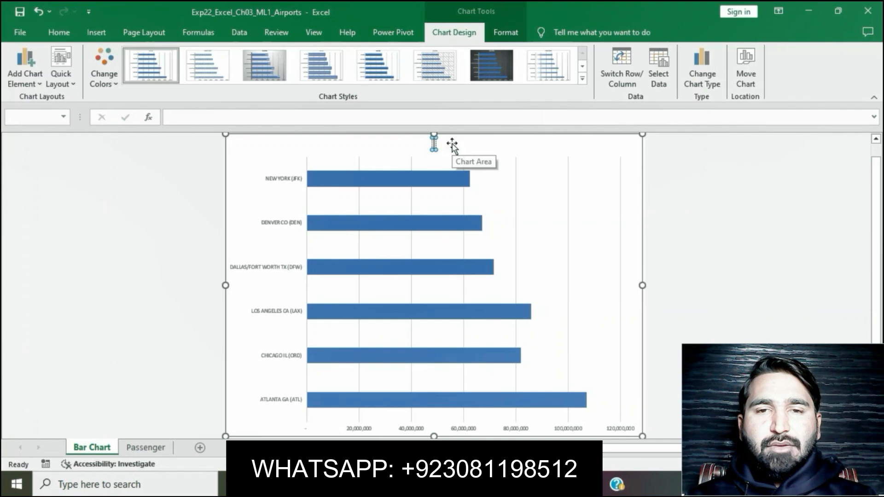
pyautogui.hotkey('ctrl', 'v')
# - Select the step 9 line about the Style 5 chart style in the Word instructions, then apply Style 5 to the bar chart in Excel
pyautogui.hotkey('alt', 'Tab')
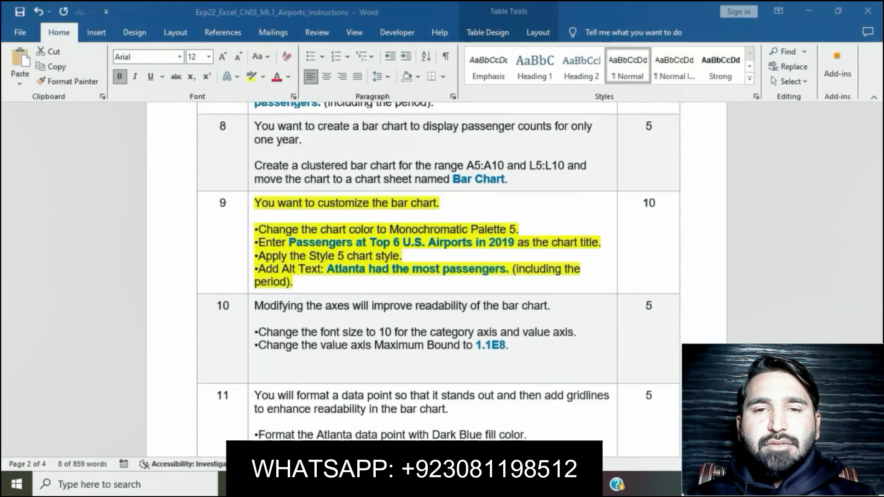
pyautogui.click(531, 252)
pyautogui.moveTo(256, 256); pyautogui.dragTo(402, 256)
pyautogui.hotkey('alt', 'Tab')
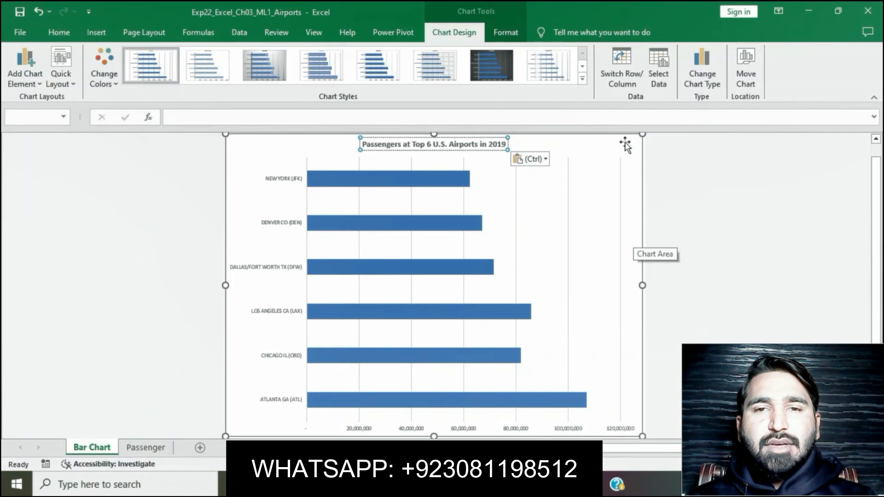
pyautogui.click(625, 145)
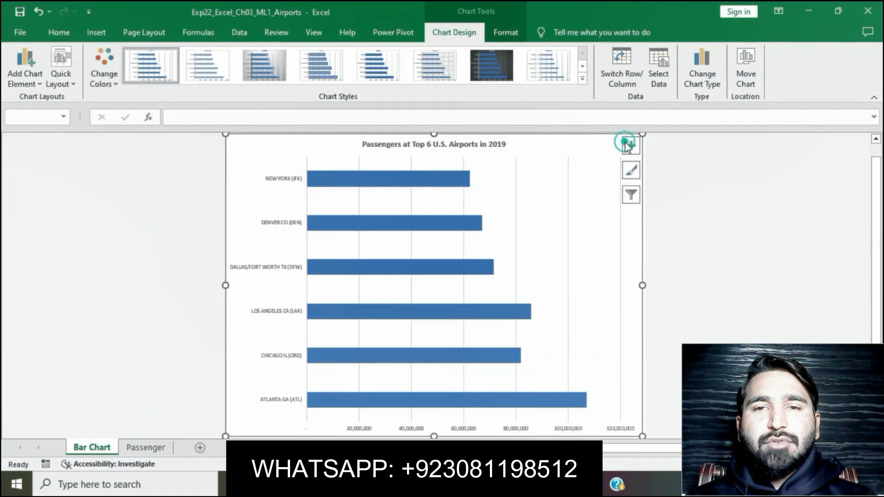
pyautogui.click(394, 65)
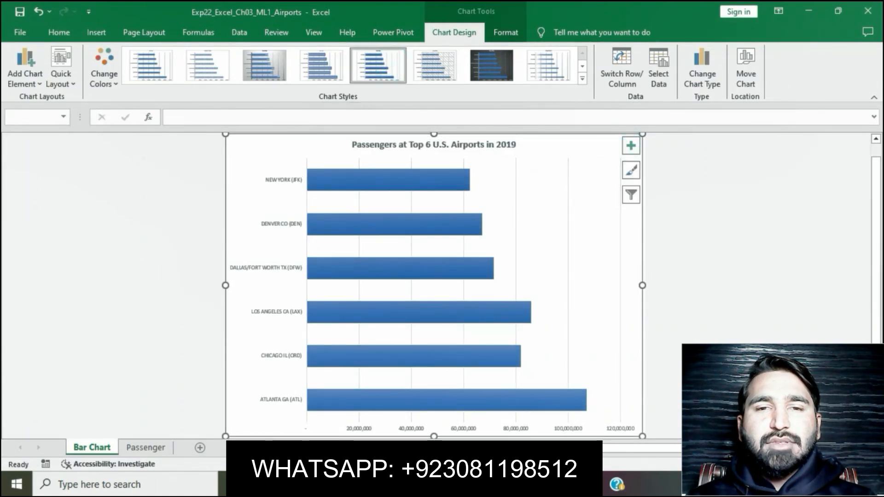
# - Copy "Atlanta had the most passengers." from the Word instructions and enter it as the bar chart's alt text in Excel
pyautogui.hotkey('alt', 'Tab')
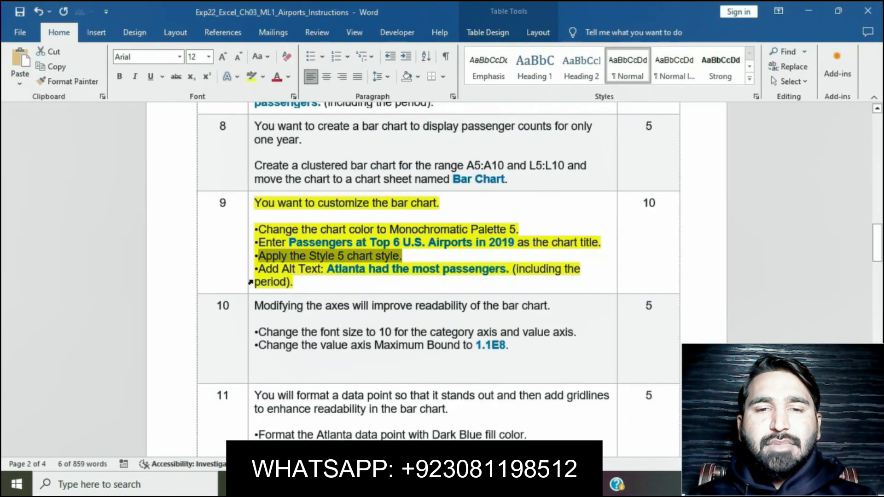
pyautogui.moveTo(328, 271); pyautogui.dragTo(510, 272)
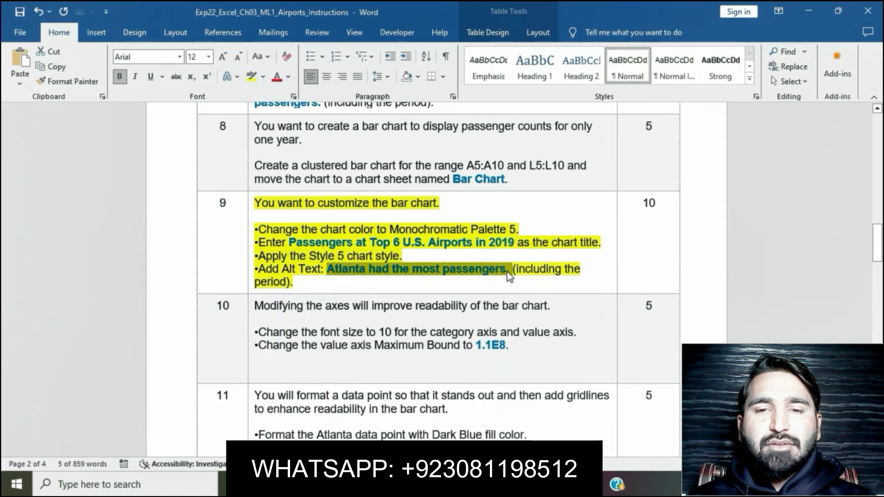
pyautogui.hotkey('alt', 'Tab')
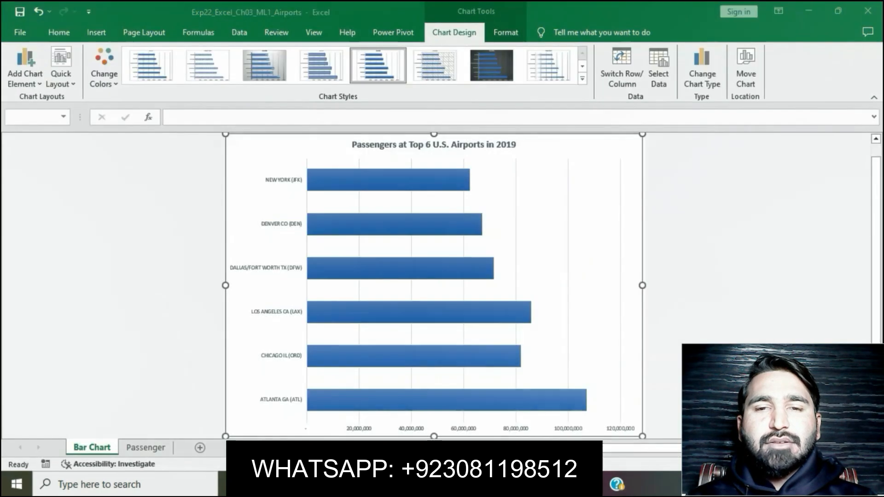
pyautogui.rightClick(585, 142)
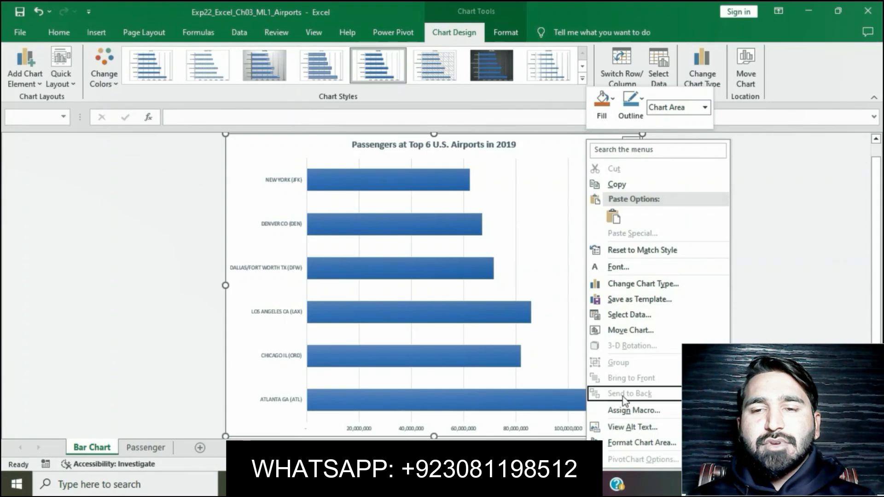
pyautogui.click(625, 427)
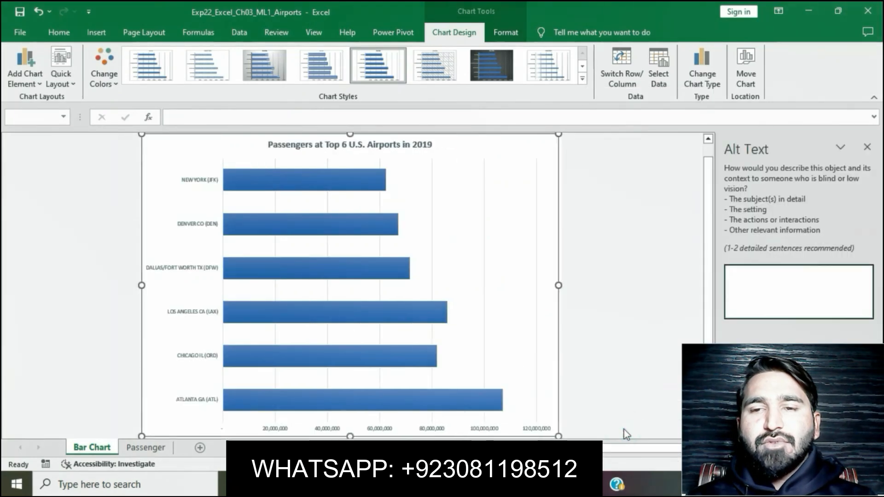
pyautogui.write('Atlanta had the most passengers.')
pyautogui.click(608, 344)
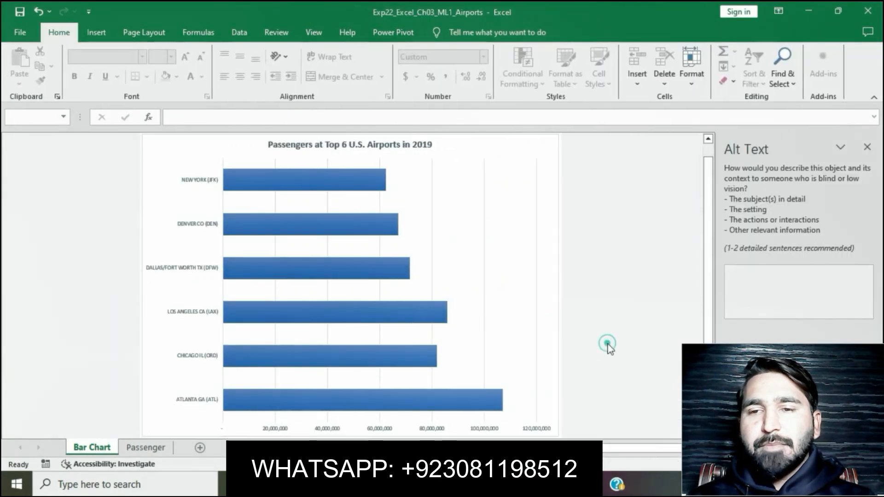
# - Switch to the Word instructions and clear the yellow highlight from the step 9 text
pyautogui.click(378, 485)
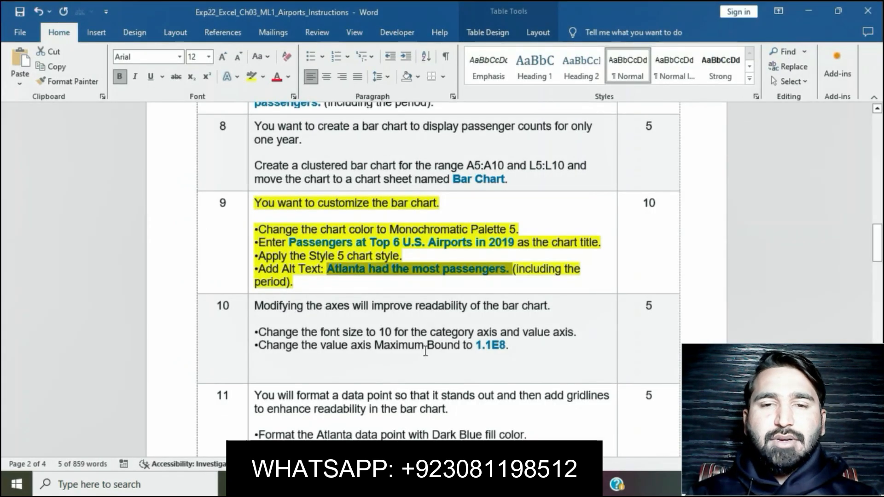
pyautogui.click(429, 276)
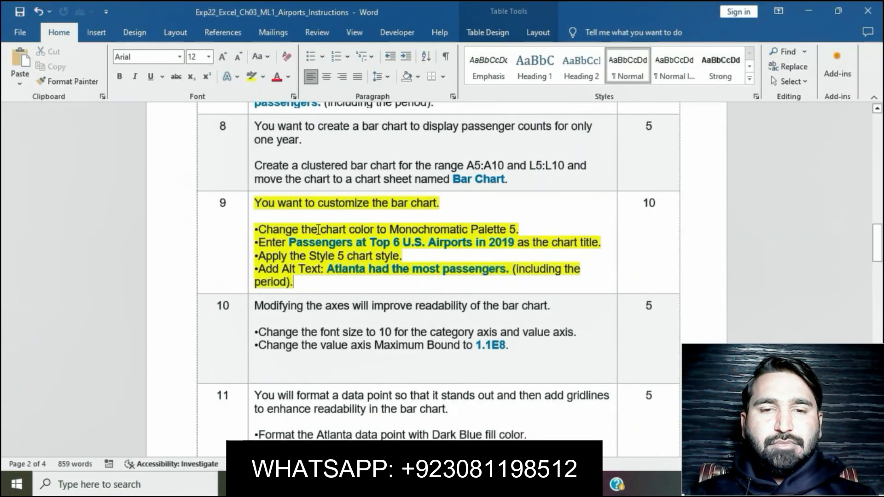
pyautogui.click(248, 208)
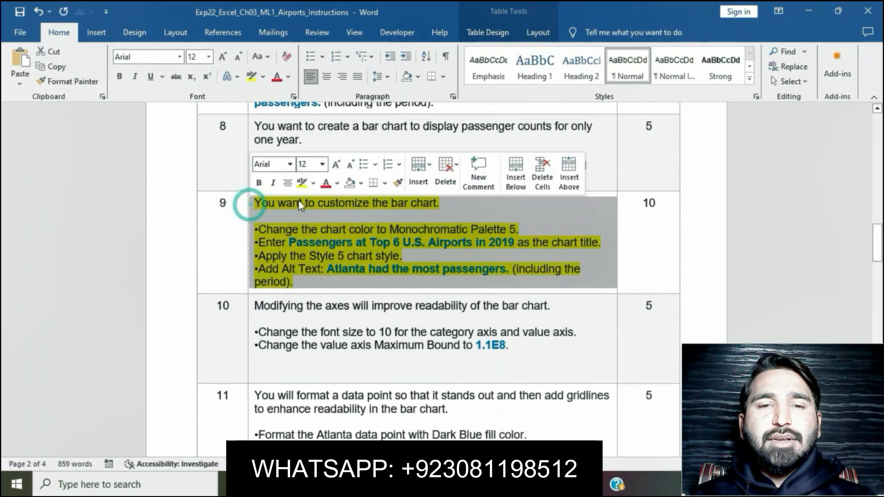
pyautogui.click(302, 190)
pyautogui.click(394, 332)
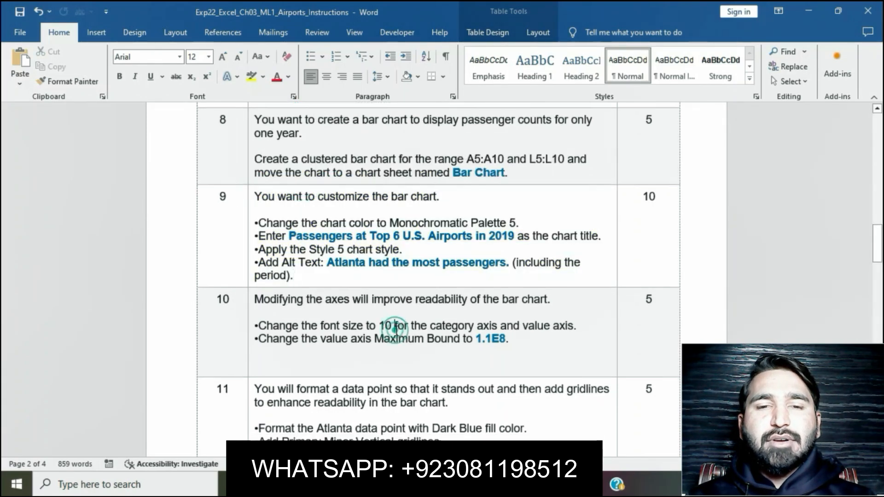
# - Highlight the step 10 axis text in yellow and select its line about the category and value axis font size
pyautogui.scroll(-3, 322, 276)
pyautogui.click(250, 192)
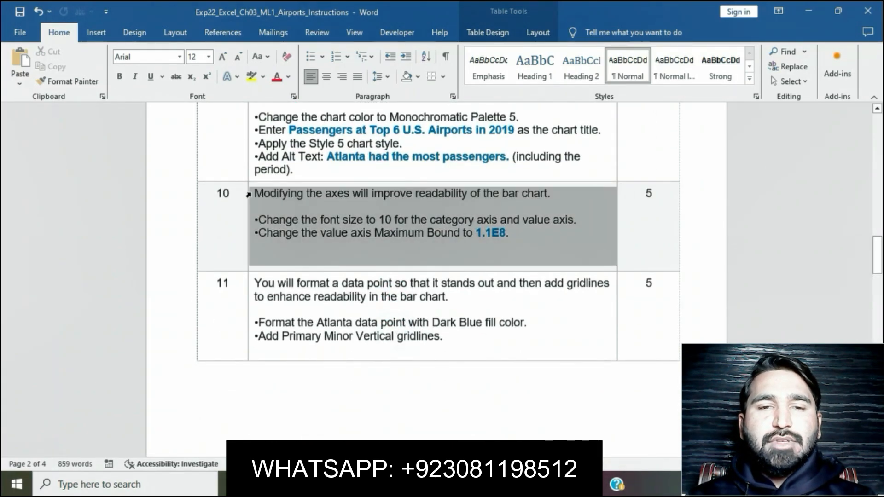
pyautogui.click(302, 173)
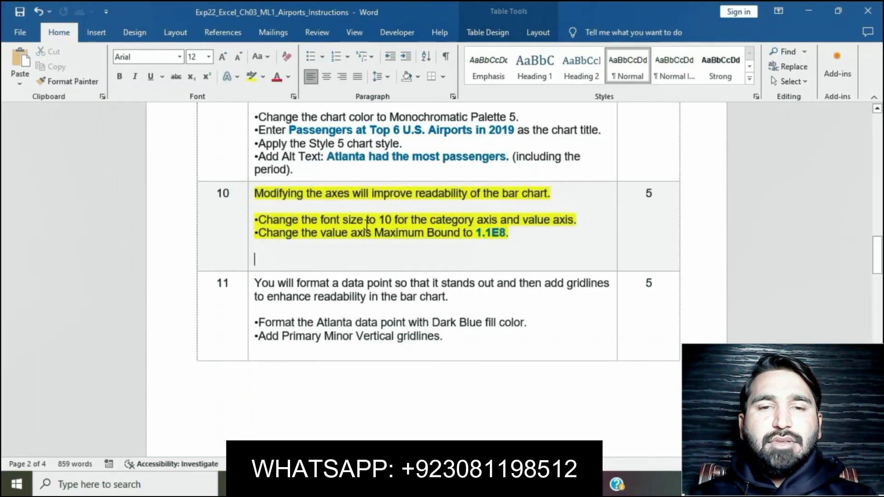
pyautogui.moveTo(260, 219); pyautogui.dragTo(576, 228)
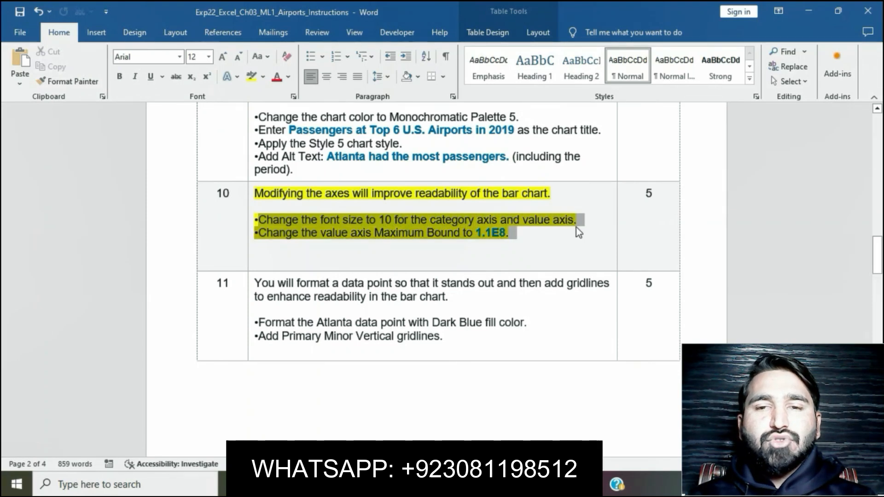
pyautogui.click(497, 237)
pyautogui.moveTo(259, 216); pyautogui.dragTo(574, 221)
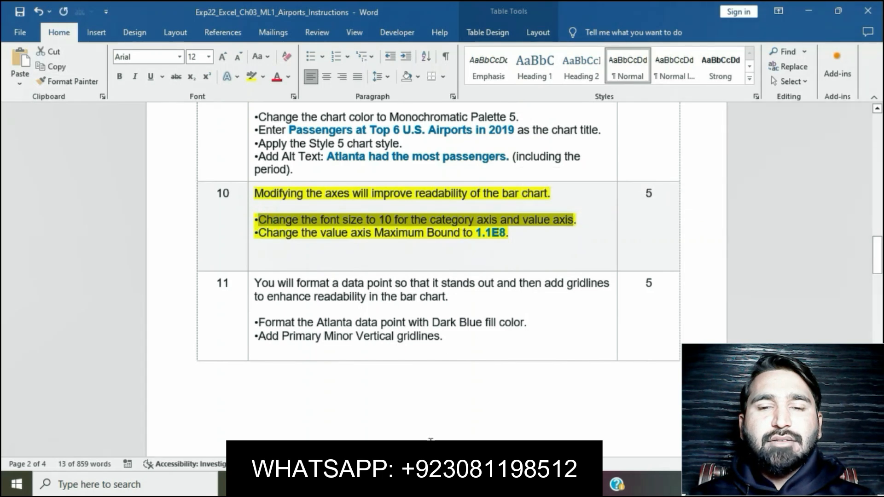
# - Switch to Excel and set the font size of the bar chart's category axis labels to 11
pyautogui.click(420, 484)
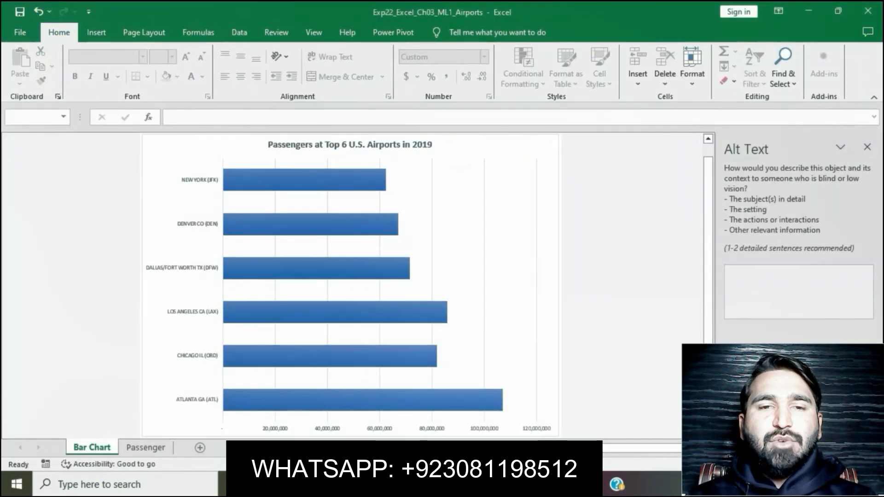
pyautogui.click(193, 267)
pyautogui.click(194, 258)
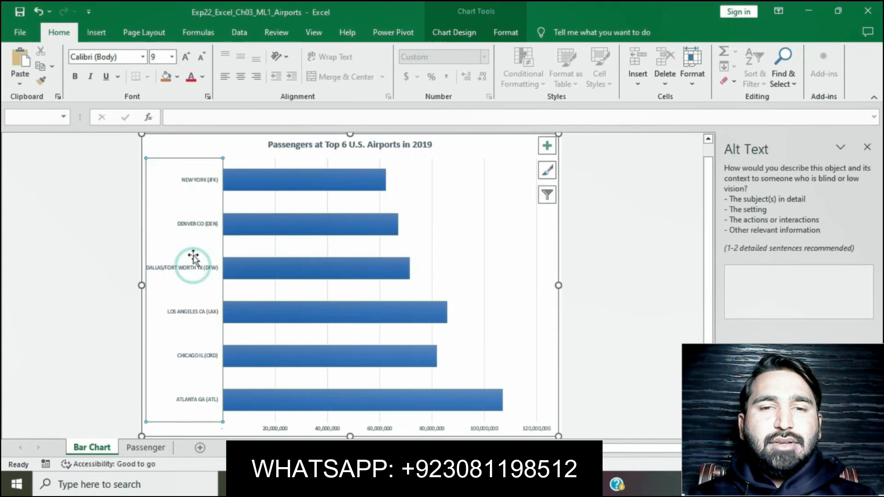
pyautogui.click(173, 59)
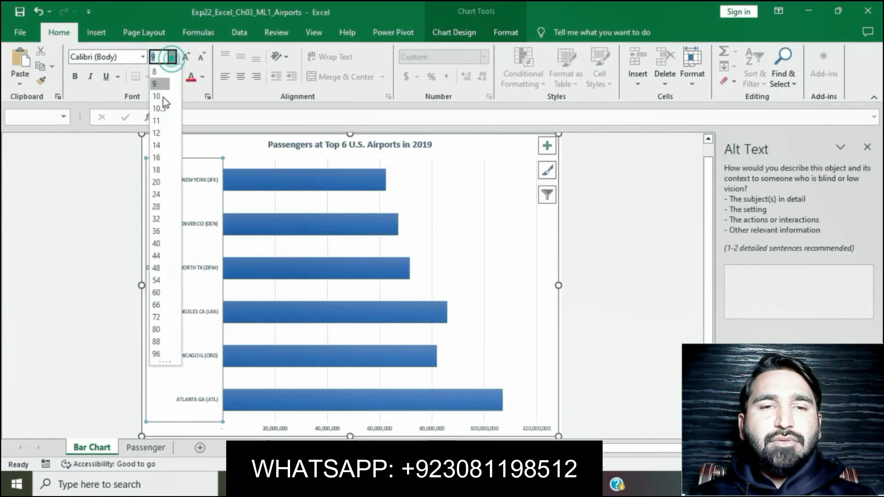
pyautogui.click(154, 126)
# - Set the font size of the bar chart's value axis labels to 11
pyautogui.scroll(-1, 670, 254)
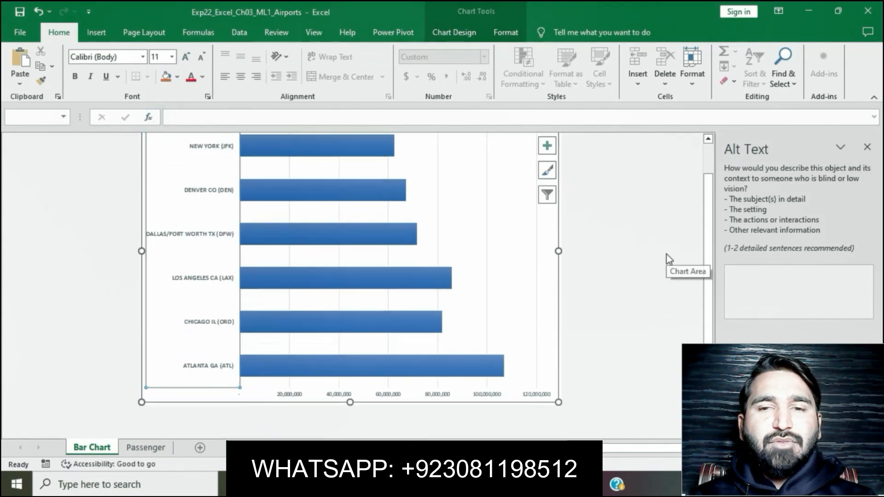
pyautogui.click(494, 396)
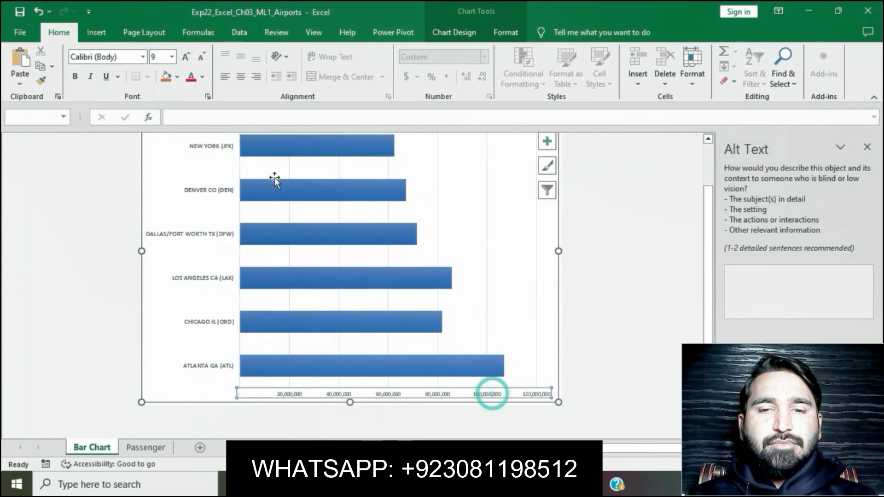
pyautogui.click(173, 60)
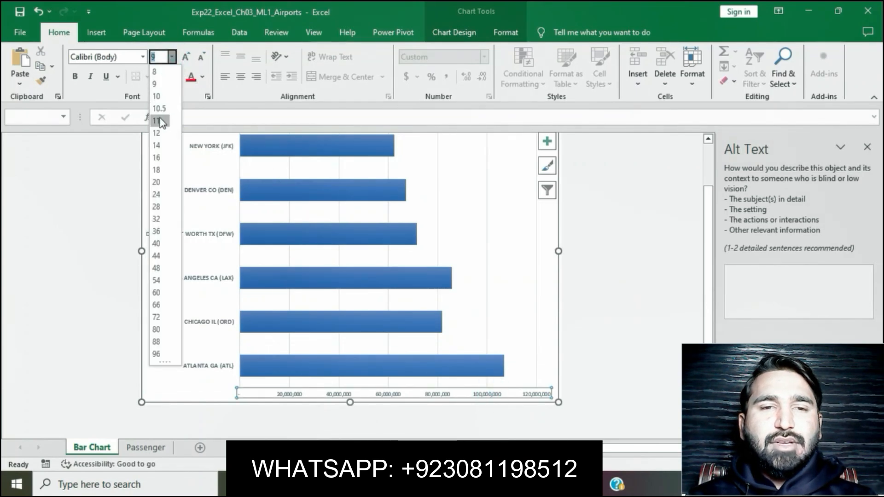
pyautogui.press('Escape')
pyautogui.write('11')
pyautogui.press('Return')
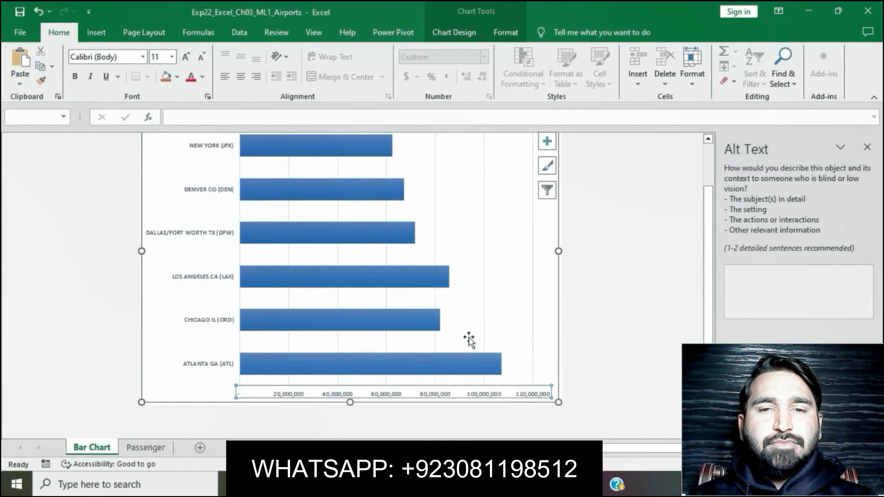
# - Switch to the Word instructions and copy the value axis maximum bound "1.1E8" from step 10
pyautogui.hotkey('alt', 'Tab')
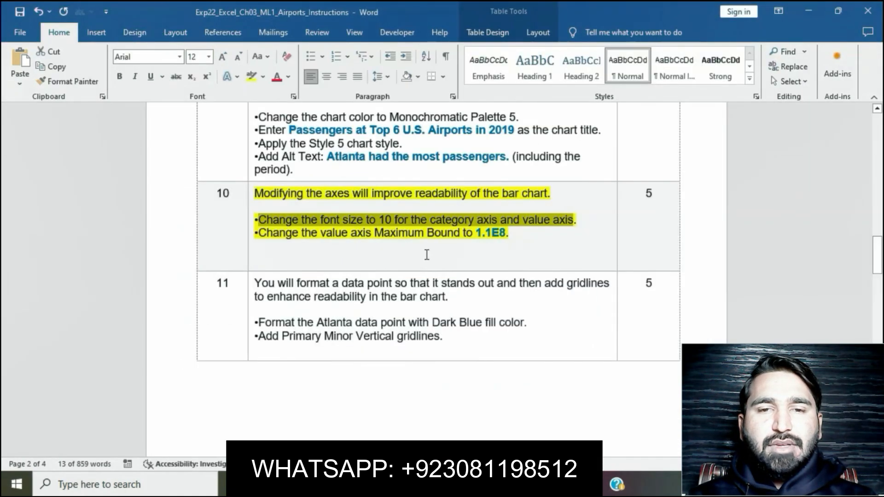
pyautogui.click(425, 254)
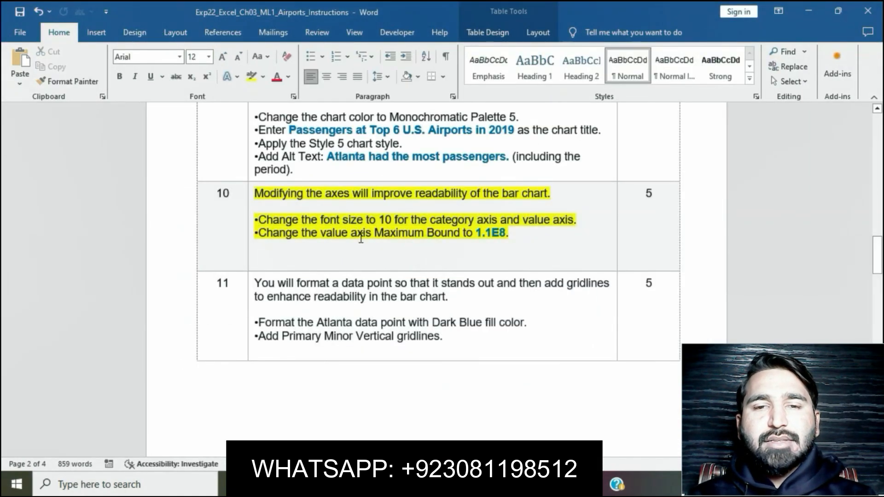
pyautogui.click(477, 232)
pyautogui.doubleClick(496, 235)
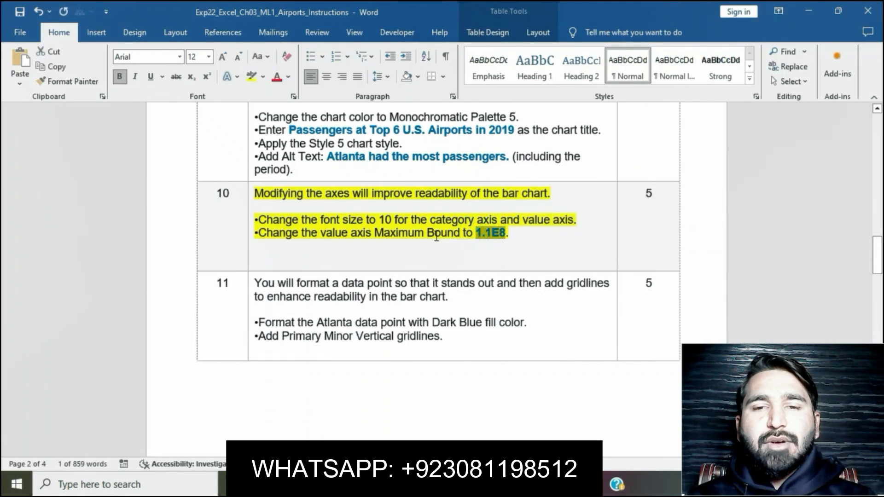
pyautogui.hotkey('alt', 'Tab')
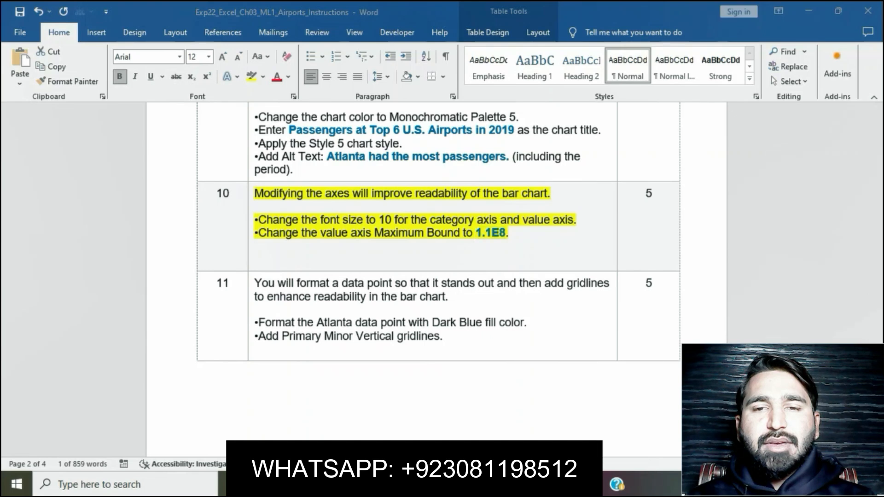
pyautogui.hotkey('alt', 'Tab')
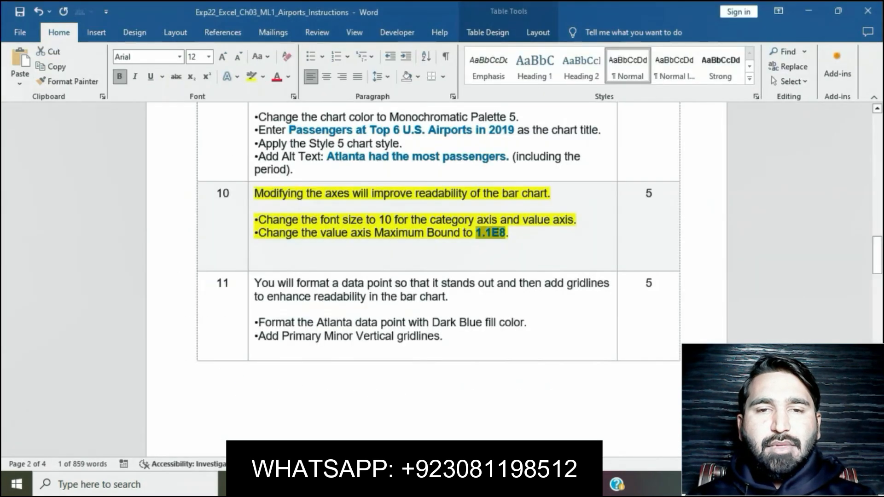
# - Switch to Excel, close the alt text settings, and set the value axis Maximum bound to 1.1E8
pyautogui.hotkey('alt', 'Tab')
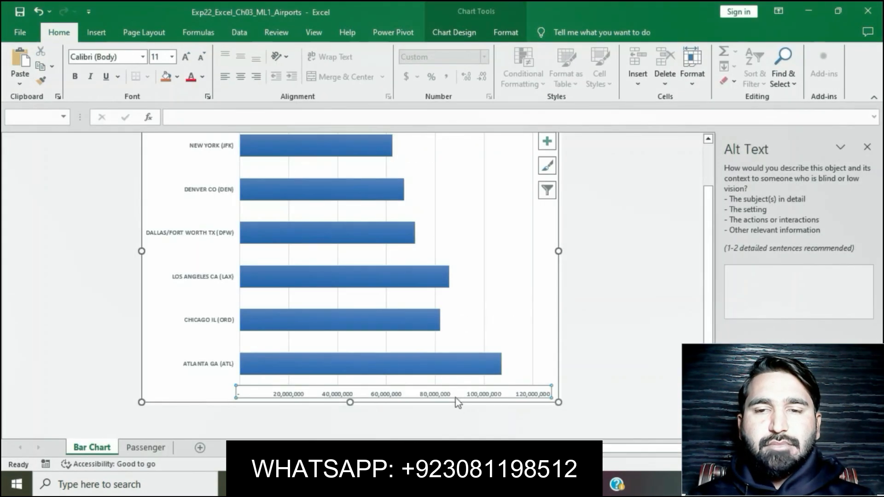
pyautogui.click(867, 146)
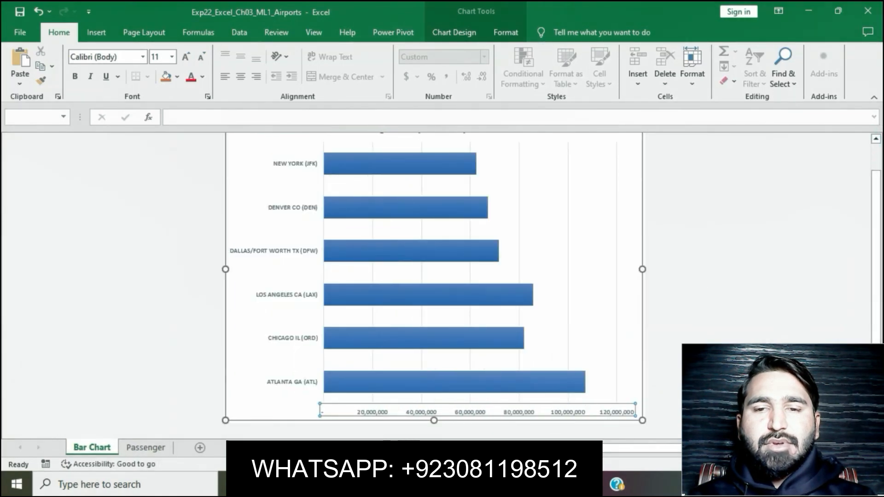
pyautogui.click(736, 373)
pyautogui.rightClick(586, 414)
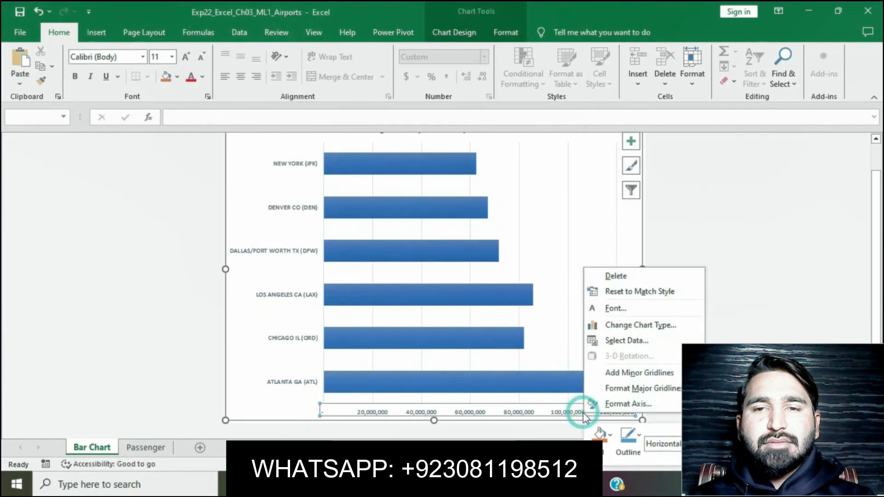
pyautogui.click(617, 403)
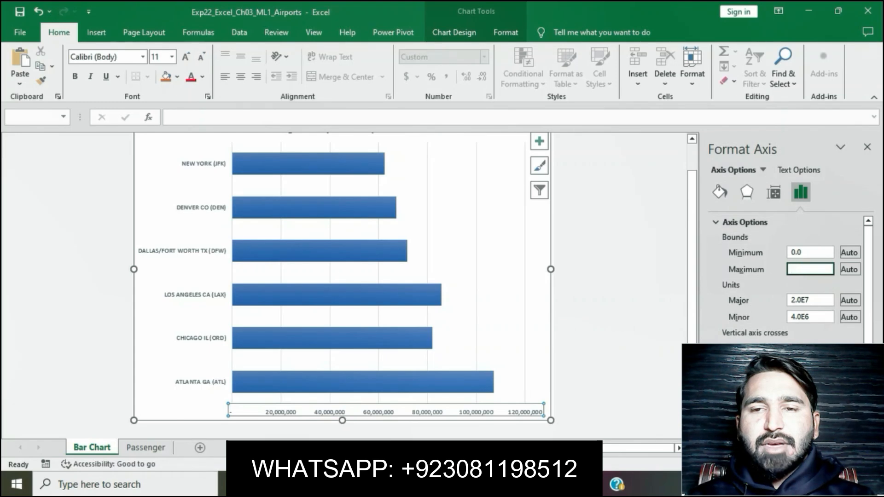
pyautogui.press('Return')
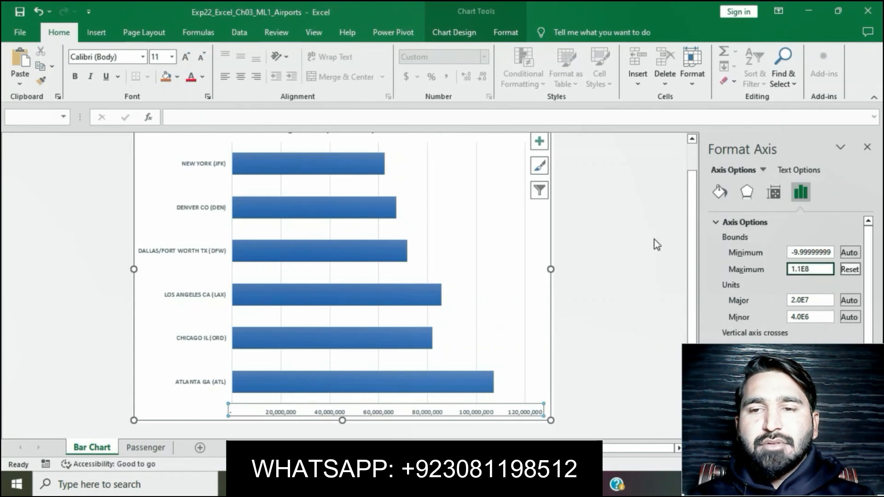
# - Deselect the bar chart, switch to the Word instructions, and remove the yellow highlight from step 10
pyautogui.click(654, 239)
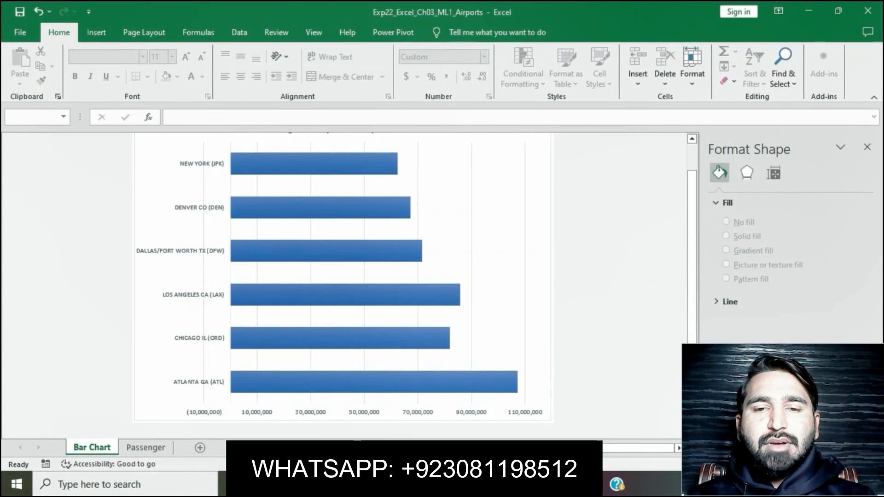
pyautogui.click(414, 484)
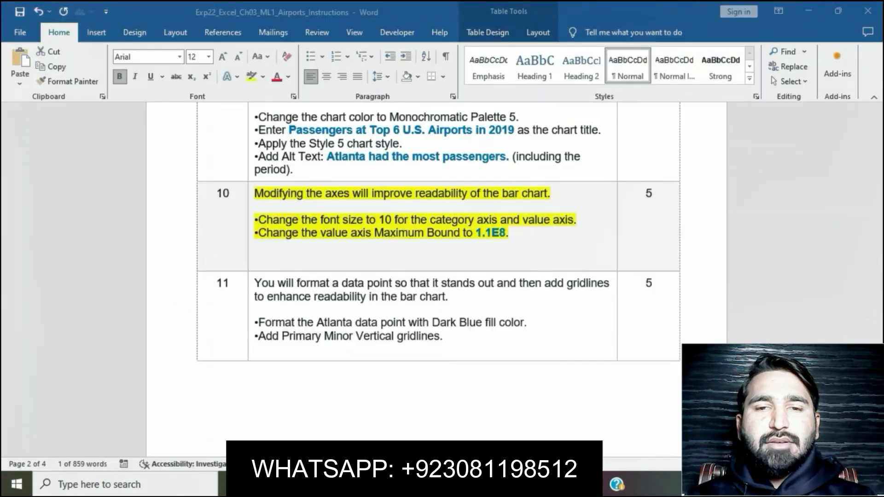
pyautogui.click(473, 236)
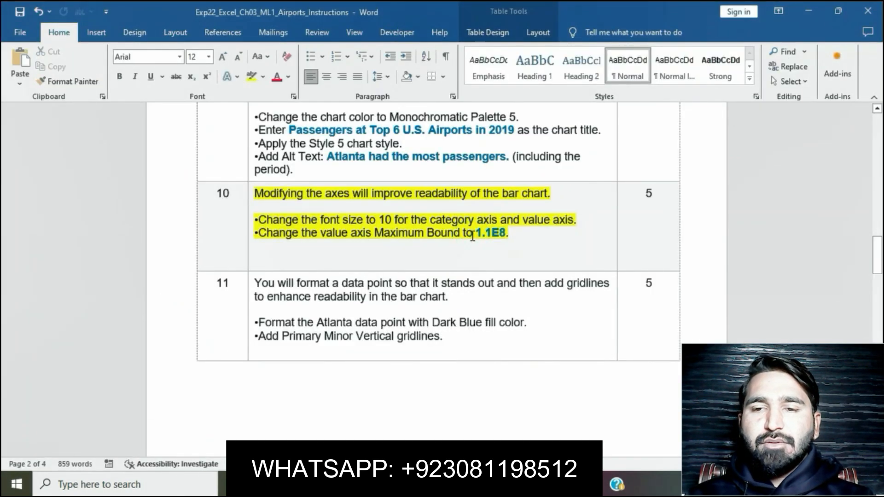
pyautogui.doubleClick(472, 236)
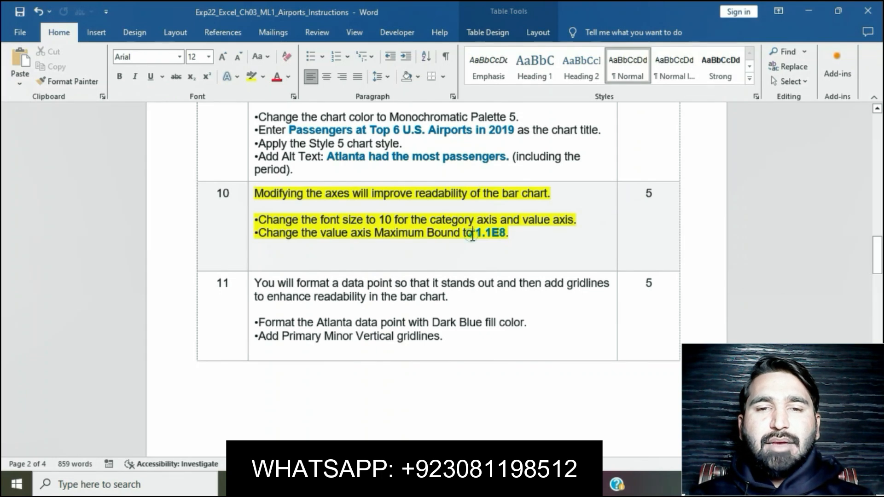
pyautogui.click(473, 236)
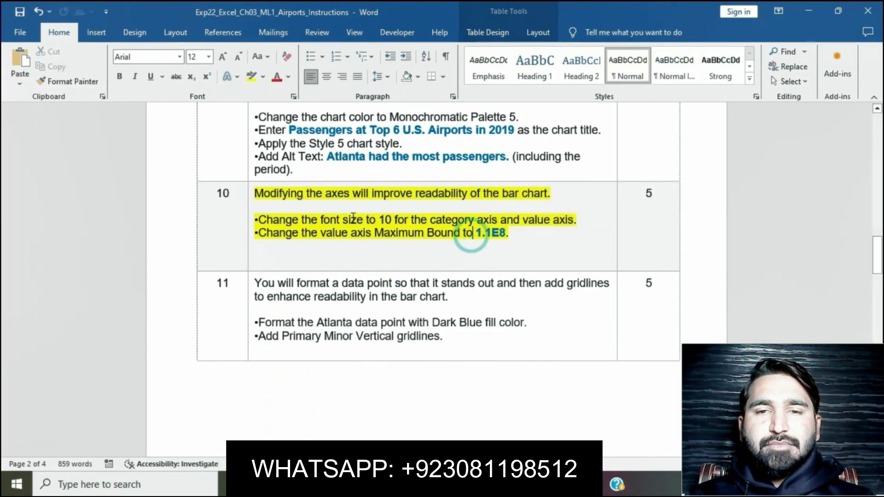
pyautogui.click(251, 197)
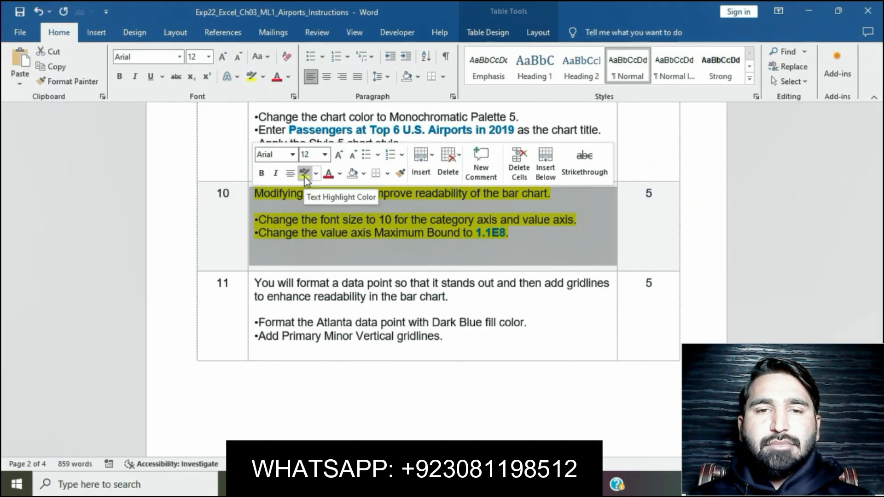
pyautogui.click(401, 297)
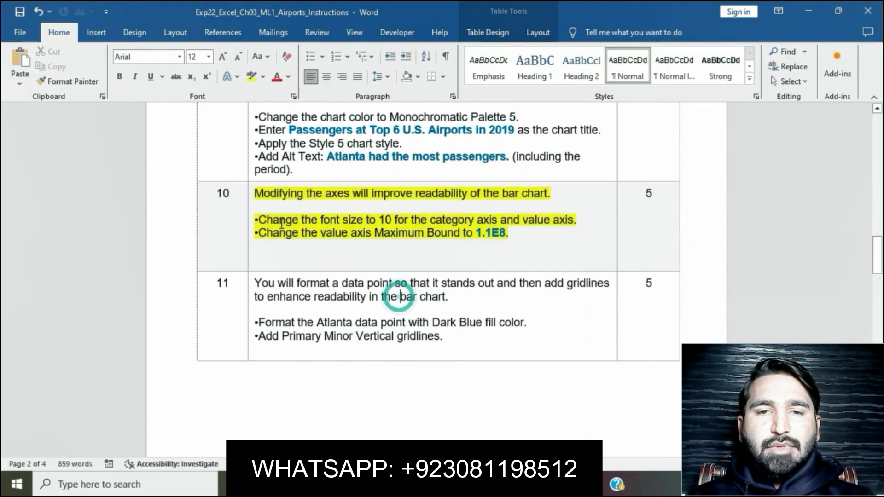
pyautogui.click(249, 197)
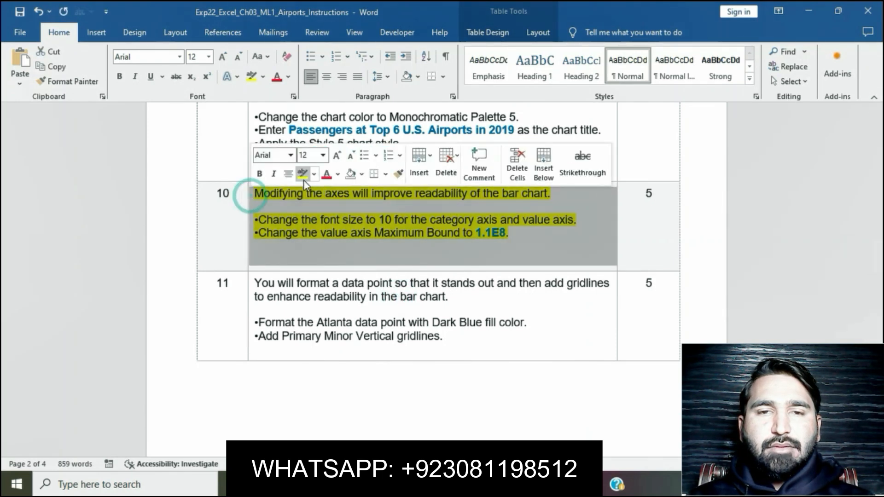
pyautogui.click(302, 174)
# - Highlight the step 11 instructions in yellow and select the line about the Atlanta data point's fill color
pyautogui.scroll(-3, 356, 279)
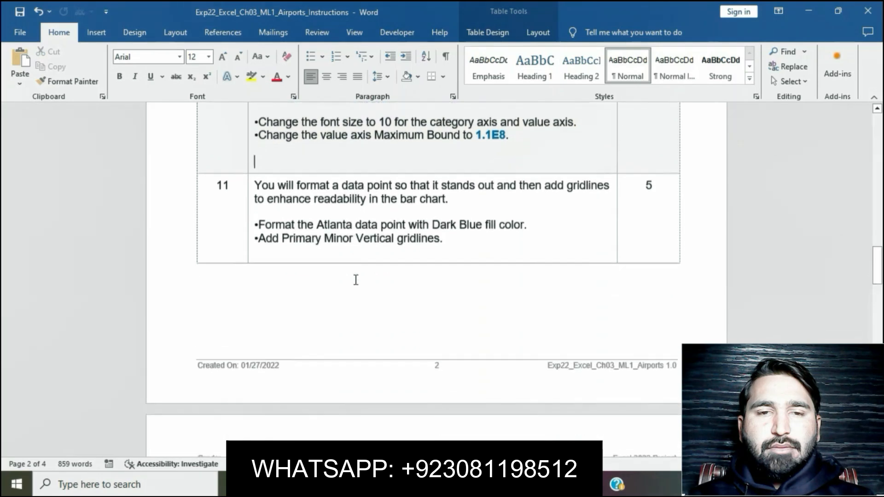
pyautogui.click(252, 184)
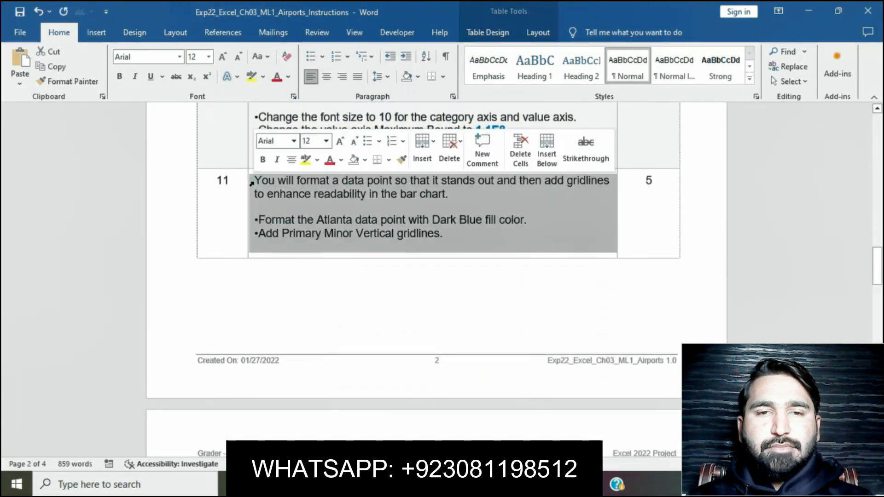
pyautogui.click(302, 167)
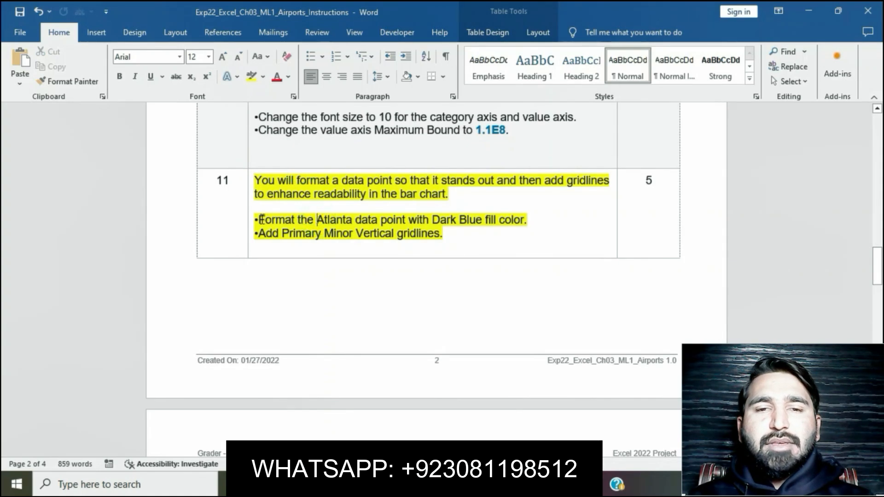
pyautogui.moveTo(260, 219); pyautogui.dragTo(527, 218)
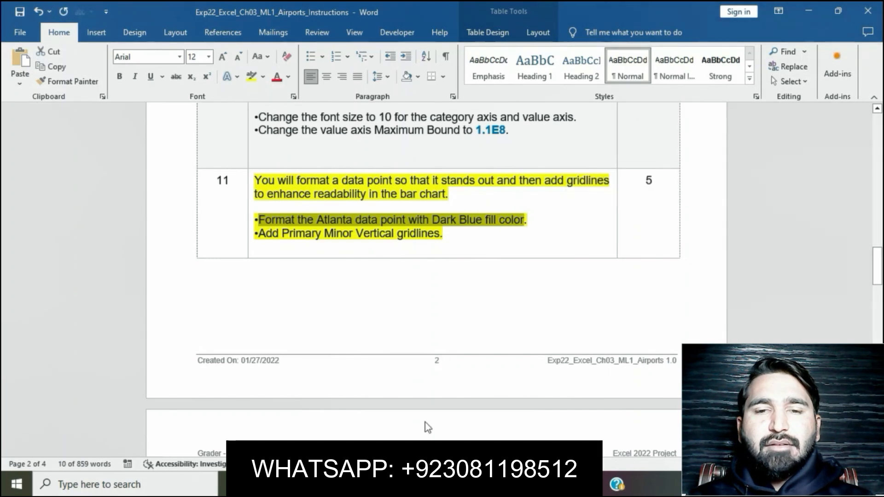
# - Switch to Excel and fill only the Atlanta data point in the bar chart with standard Dark Blue
pyautogui.click(417, 484)
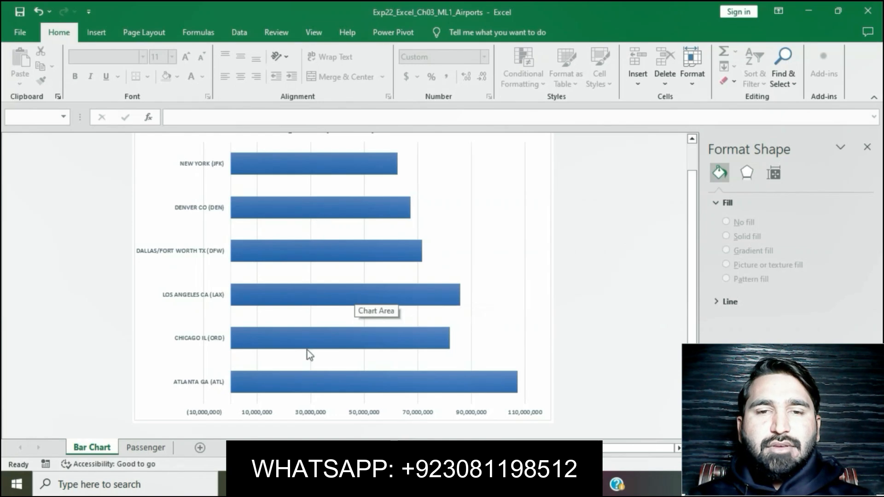
pyautogui.click(308, 389)
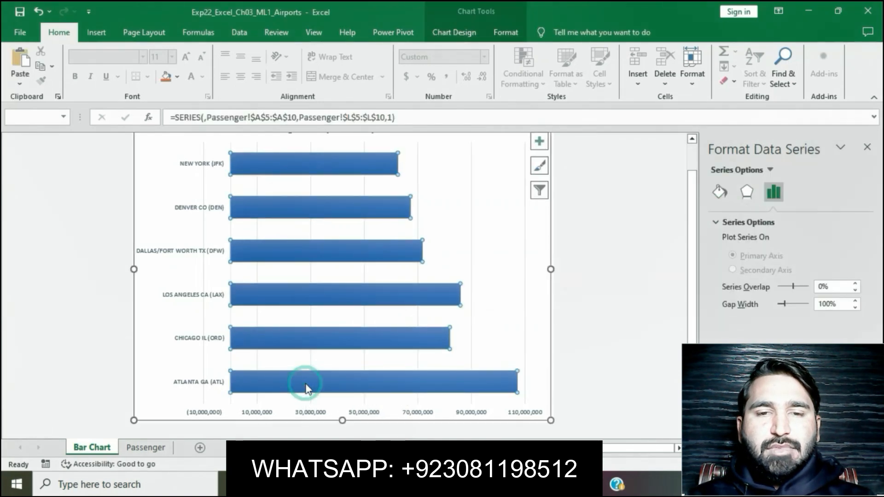
pyautogui.click(307, 389)
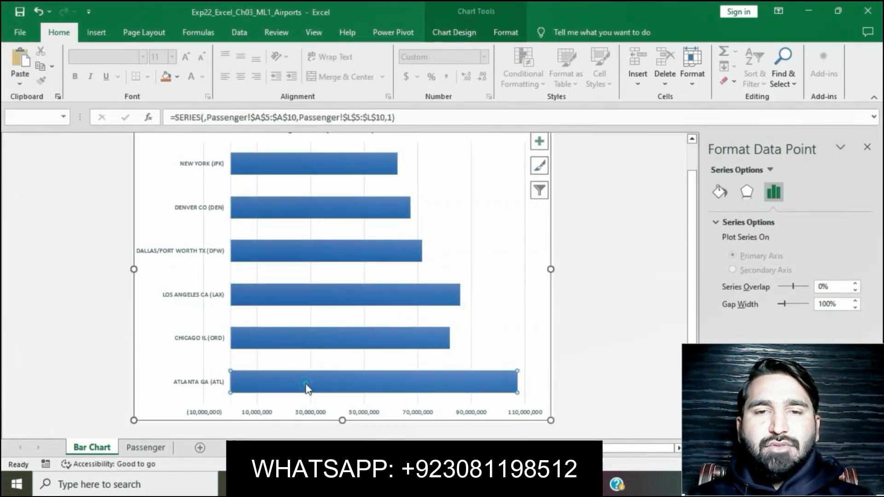
pyautogui.click(177, 78)
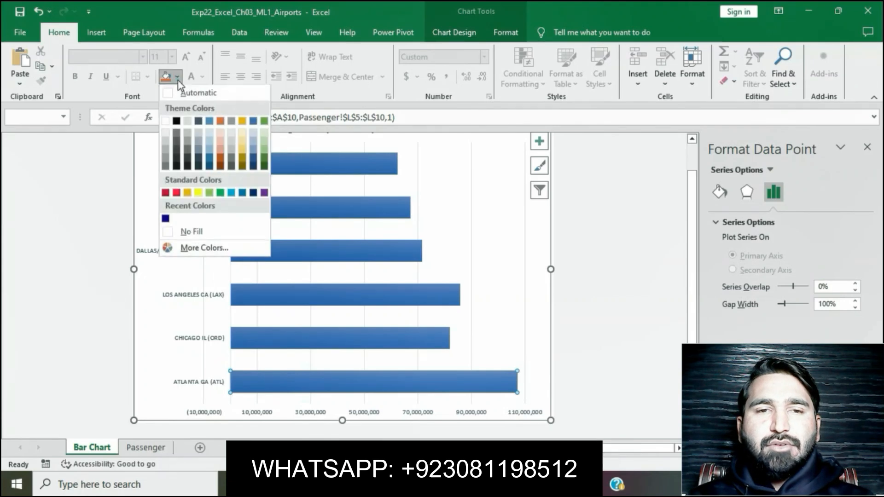
pyautogui.click(253, 193)
pyautogui.click(603, 281)
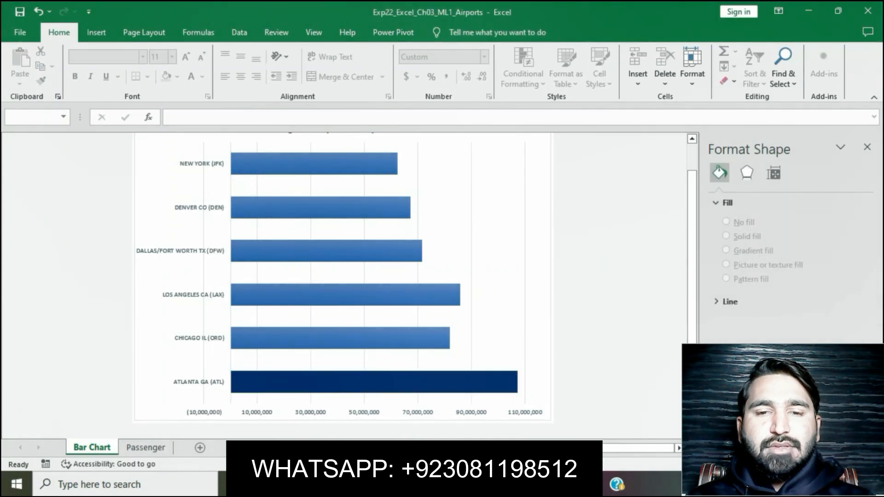
# - Switch to the Word instructions and select the step 11 line about adding gridlines
pyautogui.hotkey('alt', 'Tab')
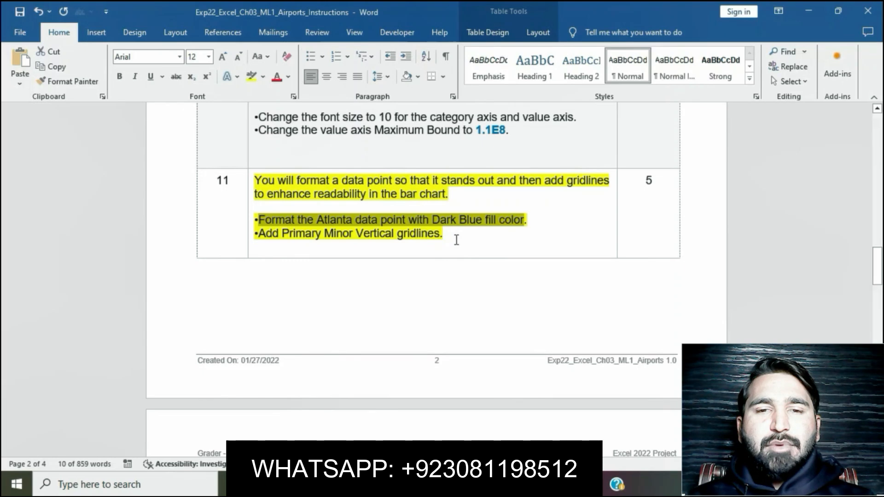
pyautogui.click(456, 240)
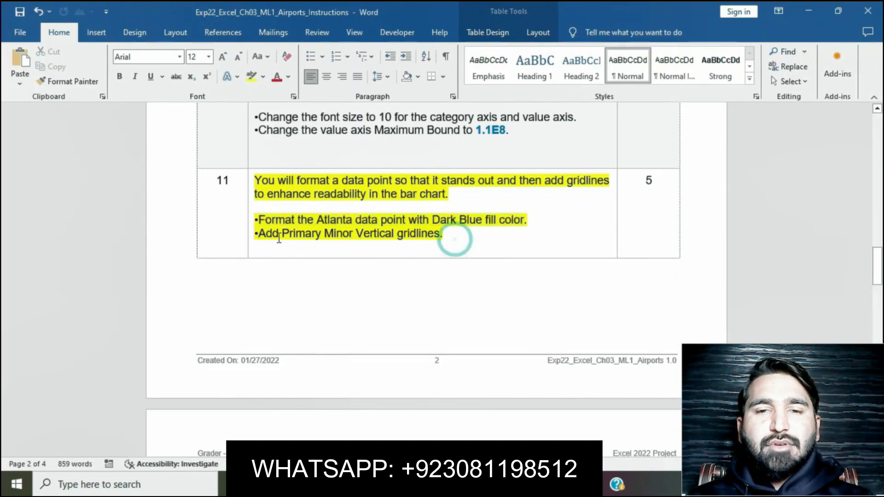
pyautogui.moveTo(254, 234); pyautogui.dragTo(396, 242)
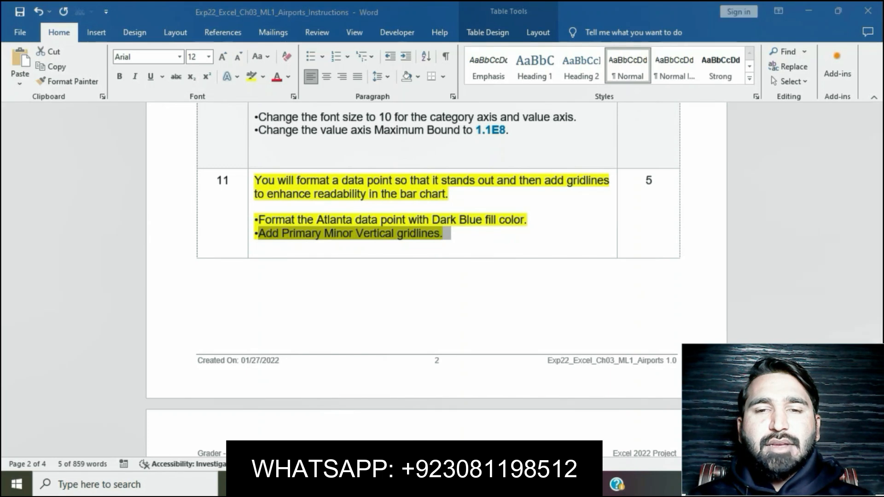
# - Switch to Excel, add Primary Minor Vertical gridlines to the bar chart, and close the formatting pane
pyautogui.hotkey('alt', 'Tab')
pyautogui.scroll(1, 581, 190)
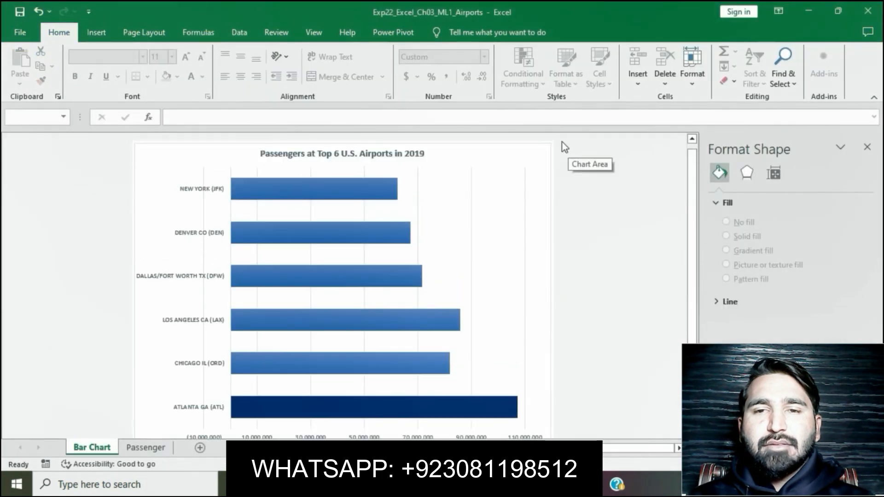
pyautogui.click(535, 155)
pyautogui.click(539, 155)
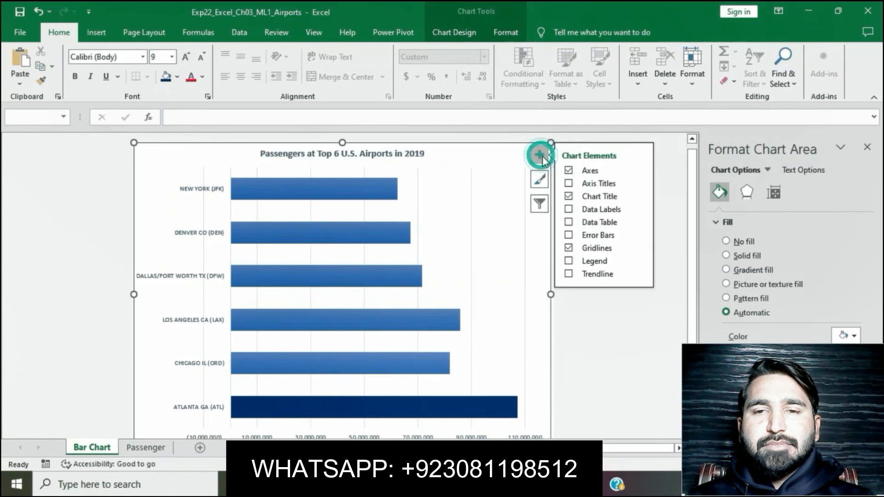
pyautogui.click(639, 249)
pyautogui.click(665, 275)
pyautogui.click(637, 339)
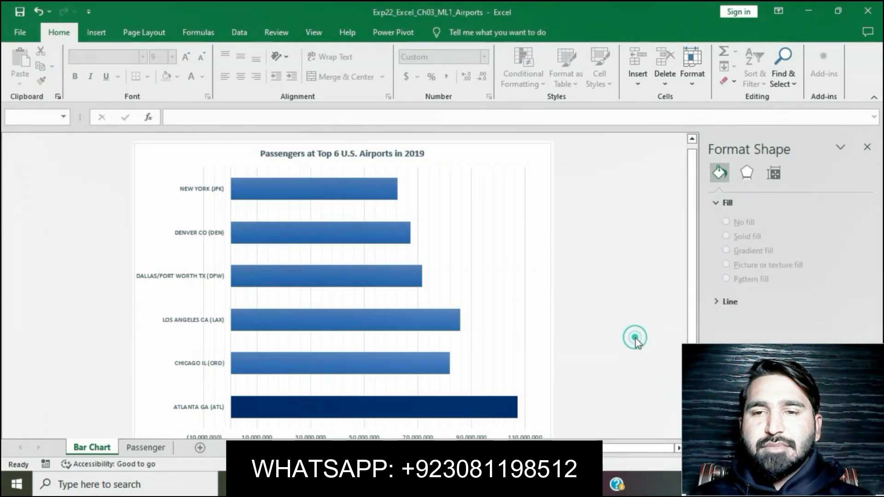
pyautogui.click(867, 147)
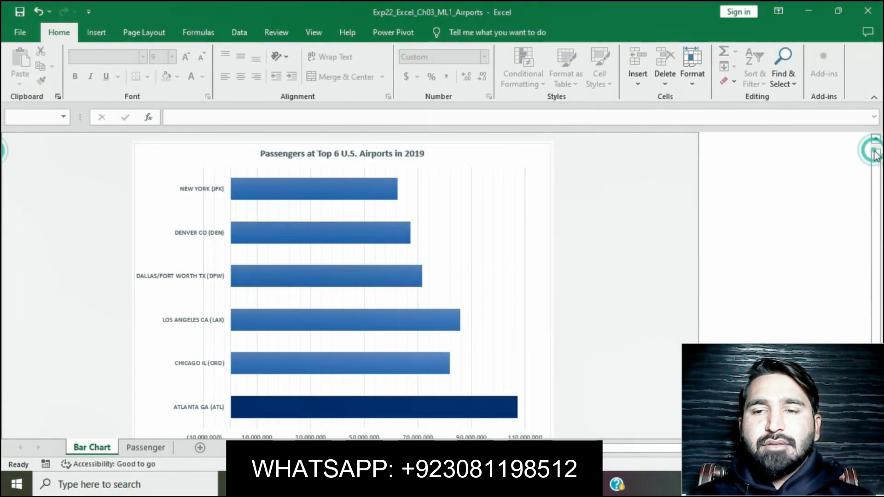
# - Switch to the Word instructions and remove the yellow highlight from step 11
pyautogui.click(368, 484)
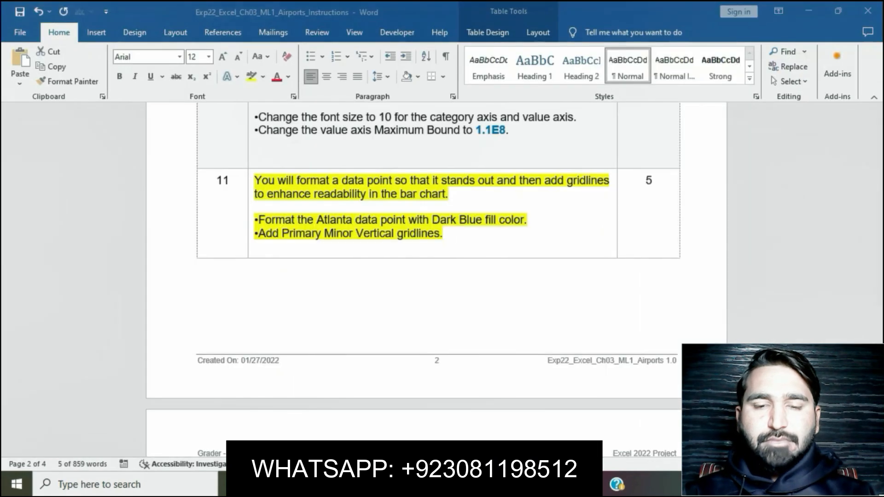
pyautogui.click(455, 248)
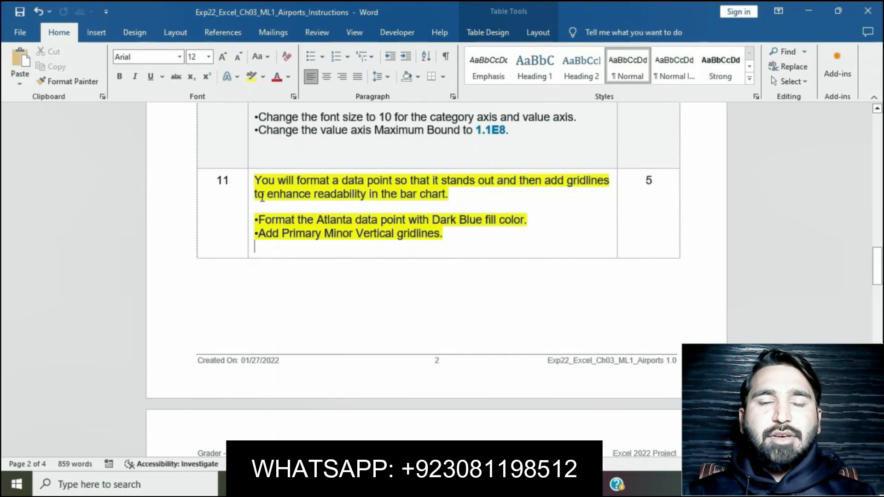
pyautogui.click(248, 184)
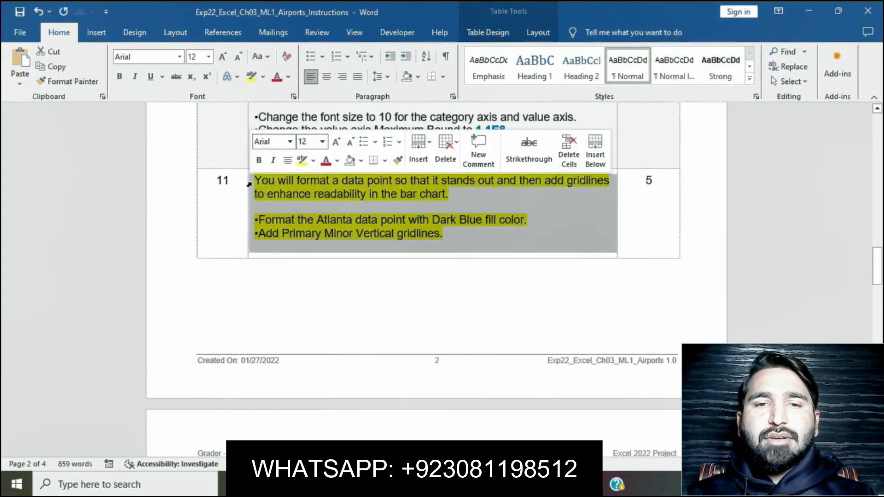
pyautogui.click(357, 321)
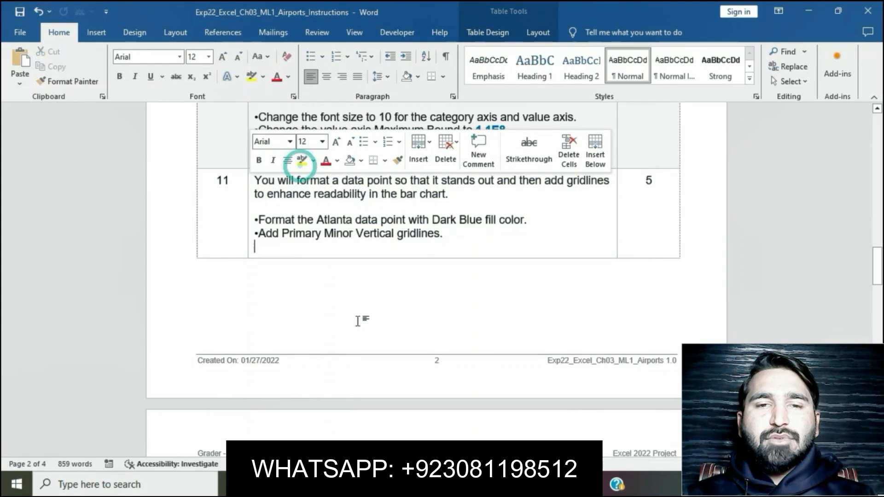
# - Highlight the step 12 instructions in yellow and select the range reference A4:L10 in them
pyautogui.scroll(-5, 357, 321)
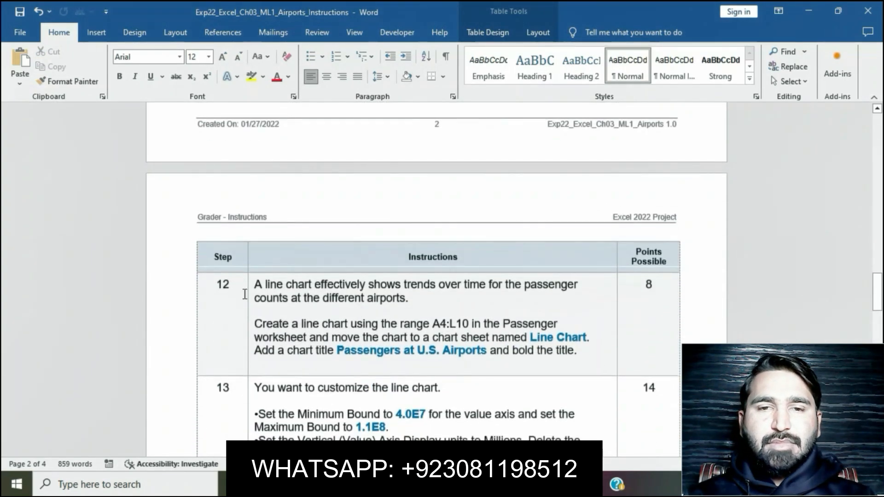
pyautogui.click(249, 289)
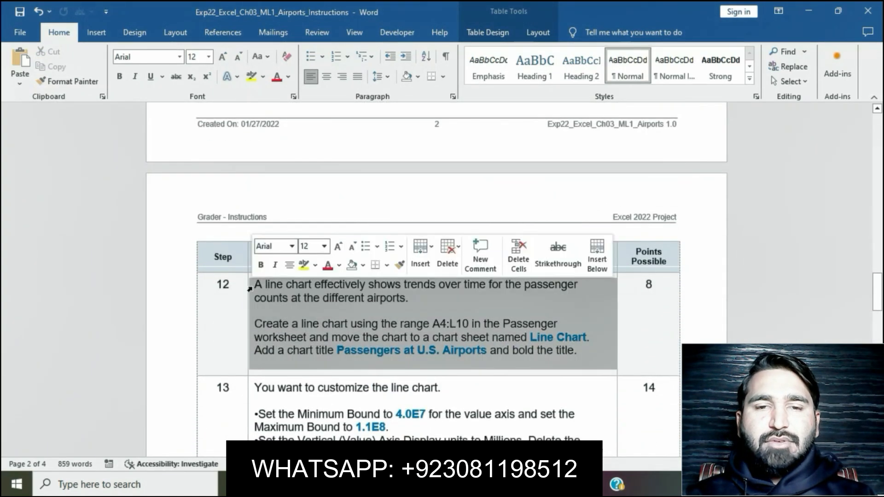
pyautogui.click(306, 266)
pyautogui.click(337, 331)
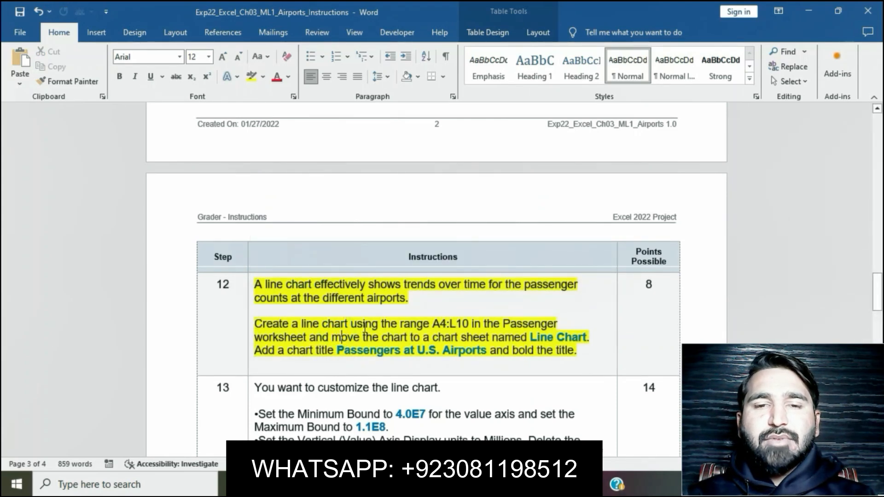
pyautogui.moveTo(433, 324); pyautogui.dragTo(469, 325)
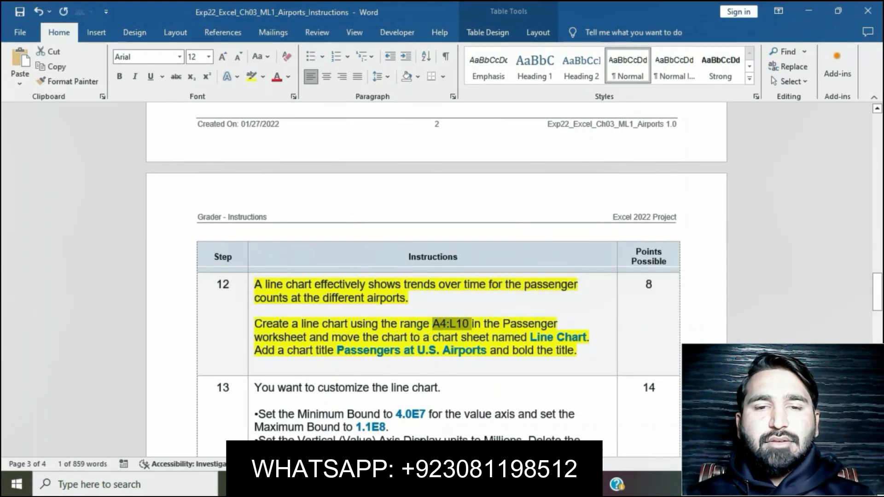
# - Switch to Excel, show the Passenger sheet to check range A4:L10, and return to the Word instructions
pyautogui.hotkey('alt', 'Tab')
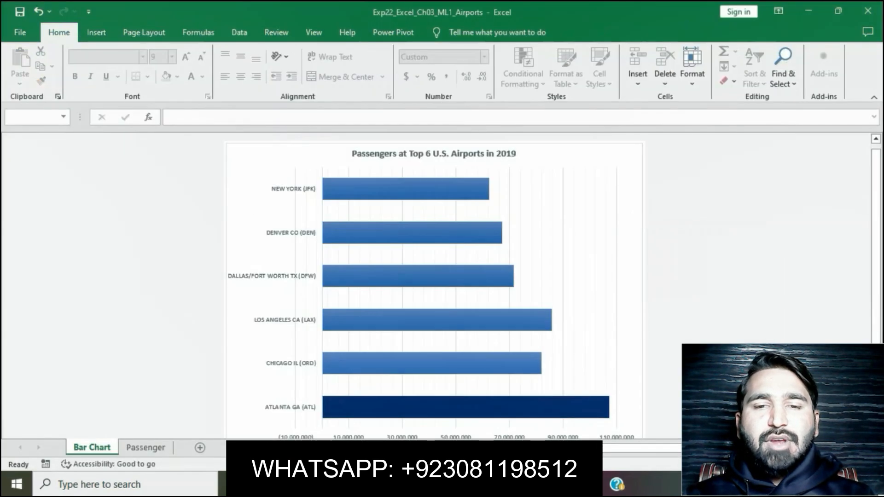
pyautogui.click(143, 452)
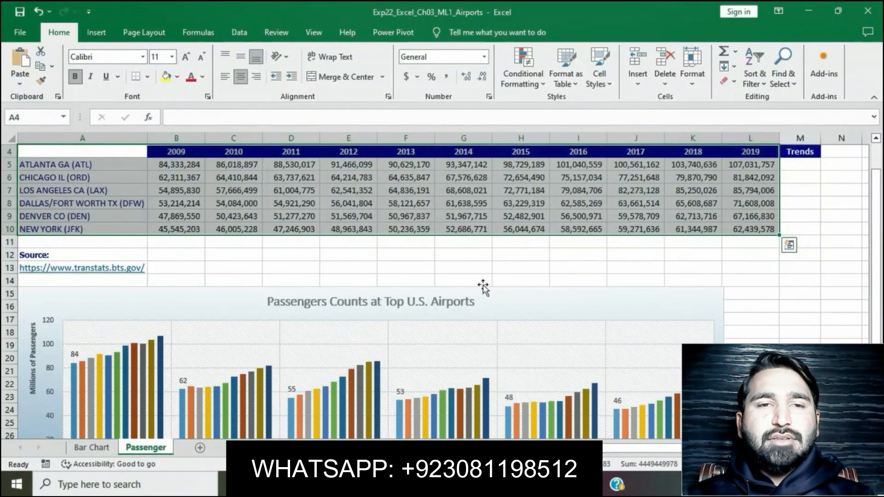
pyautogui.hotkey('alt', 'Tab')
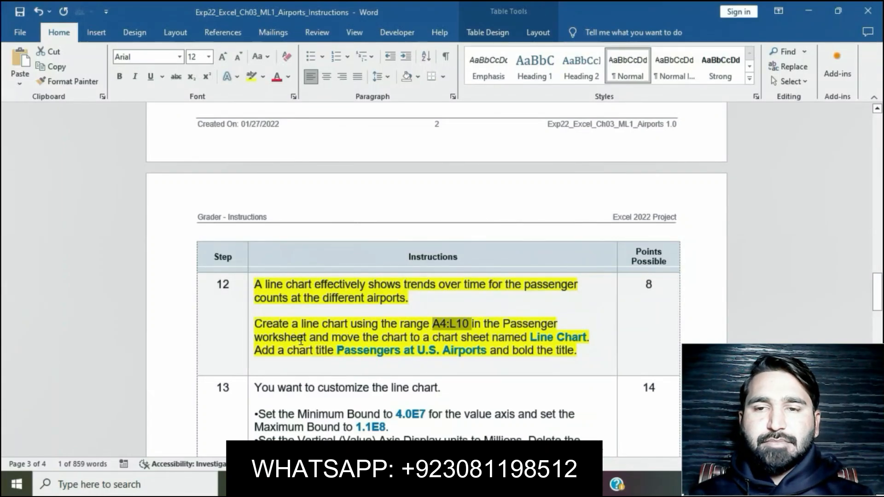
# - Switch to Excel and insert a Line chart from the selected range A4:L10 on the Passenger sheet
pyautogui.hotkey('alt', 'Tab')
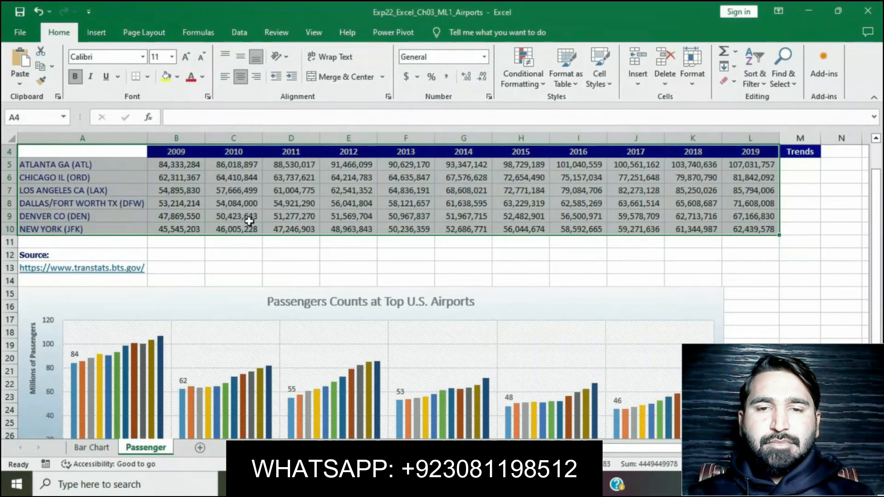
pyautogui.click(100, 40)
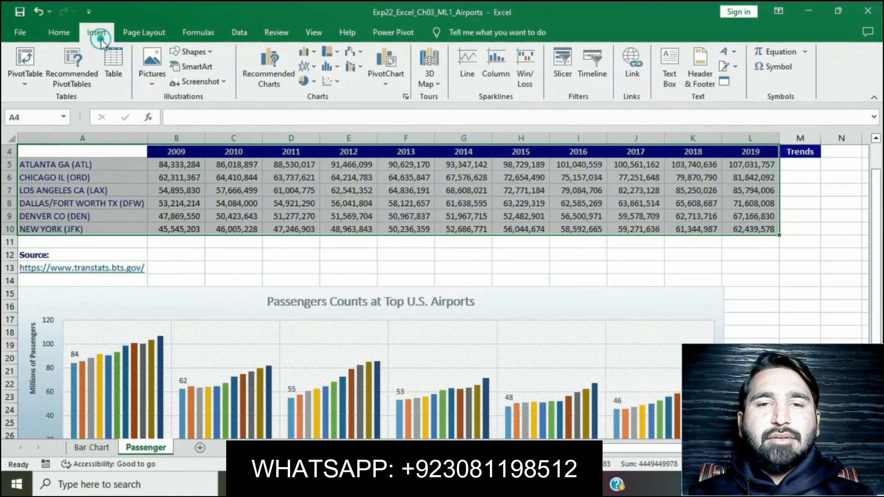
pyautogui.click(406, 97)
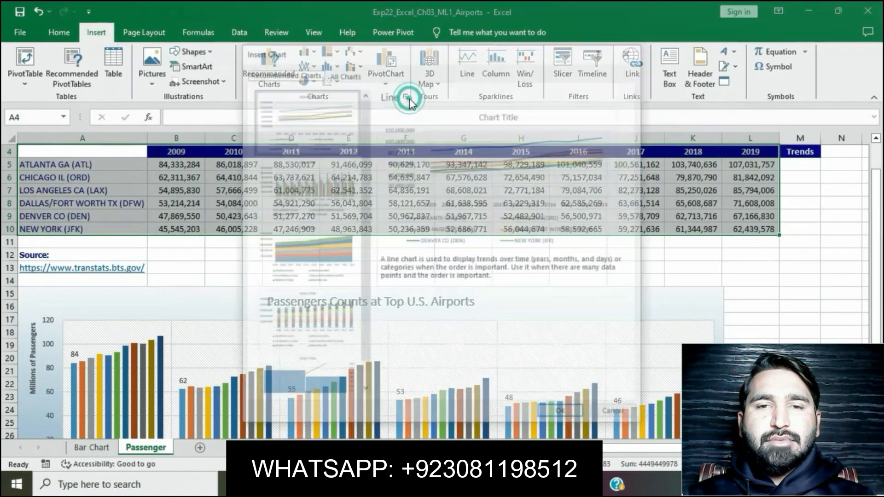
pyautogui.click(347, 73)
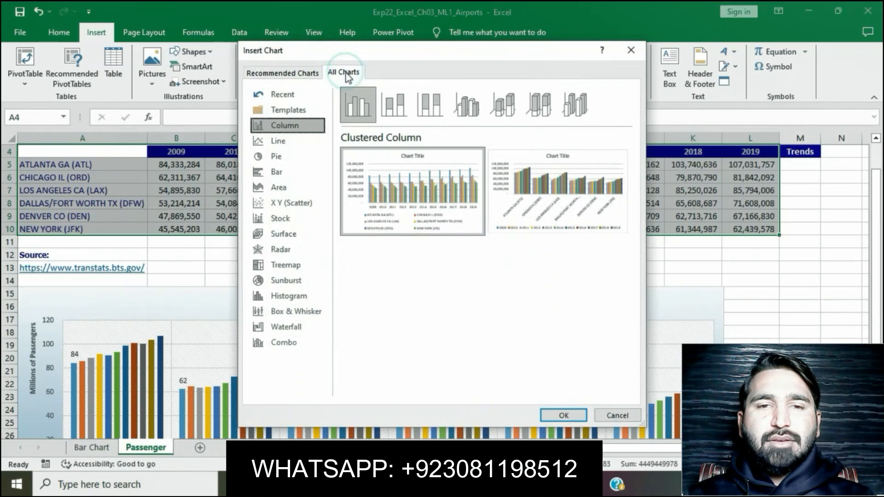
pyautogui.click(292, 143)
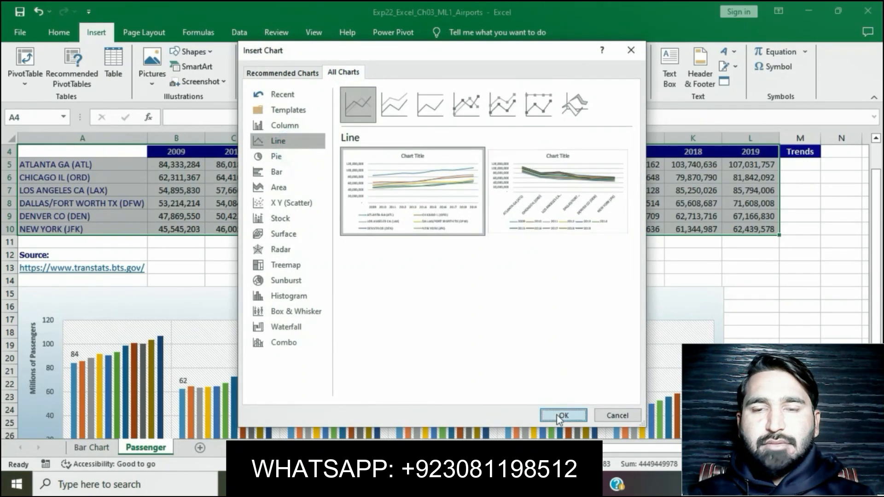
pyautogui.click(558, 415)
# - Switch to the Word instructions and copy the sheet name Line Chart from step 12
pyautogui.hotkey('alt', 'Tab')
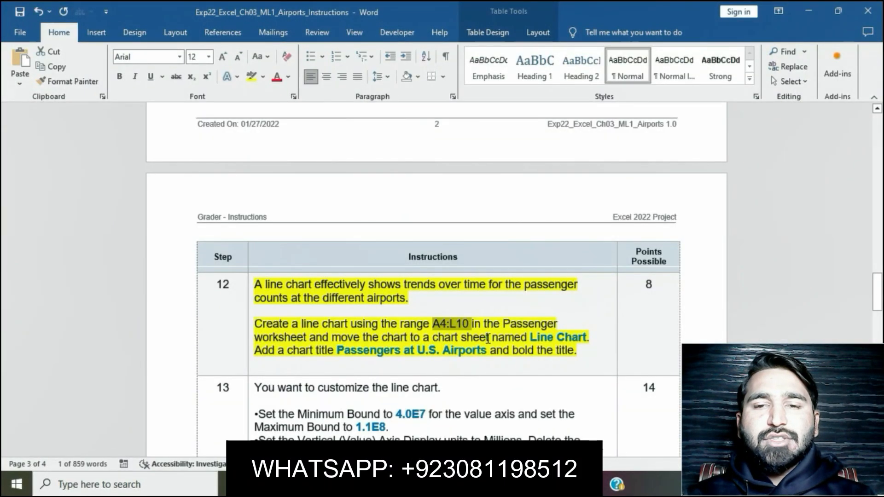
pyautogui.click(486, 339)
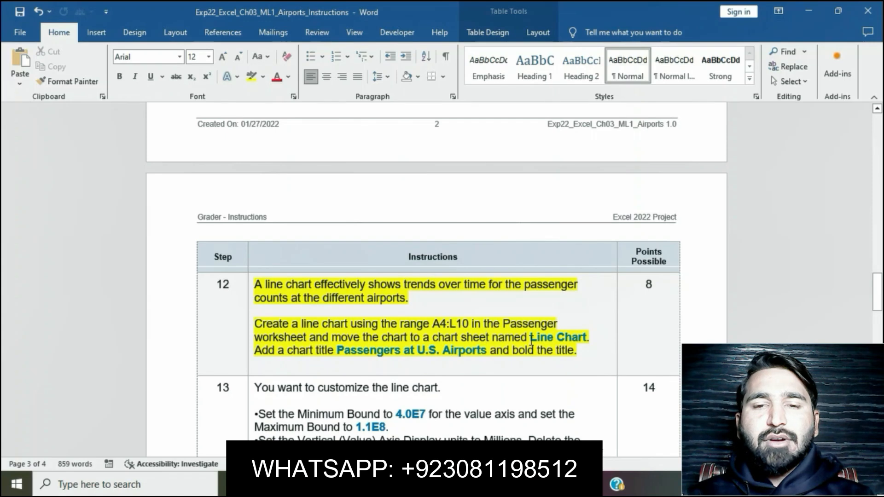
pyautogui.moveTo(530, 338); pyautogui.dragTo(587, 339)
pyautogui.hotkey('ctrl', 'c')
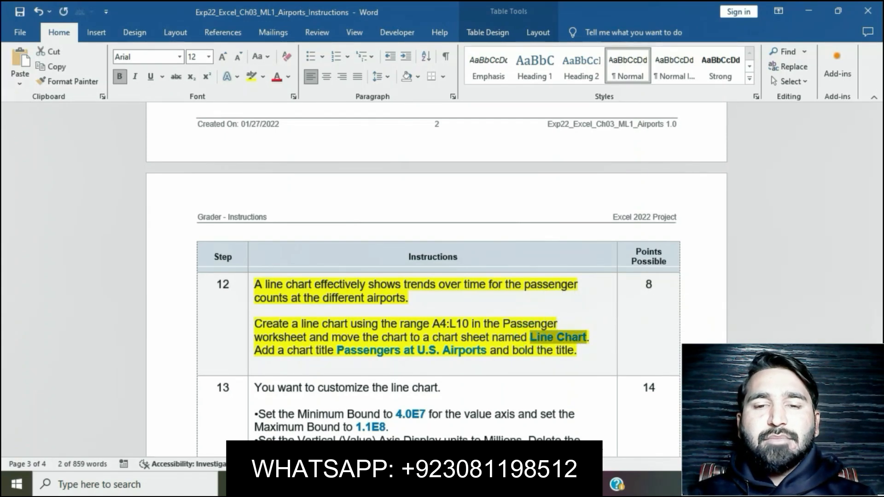
# - Switch to Excel and move the line chart to a new chart sheet named Line Chart
pyautogui.hotkey('alt', 'Tab')
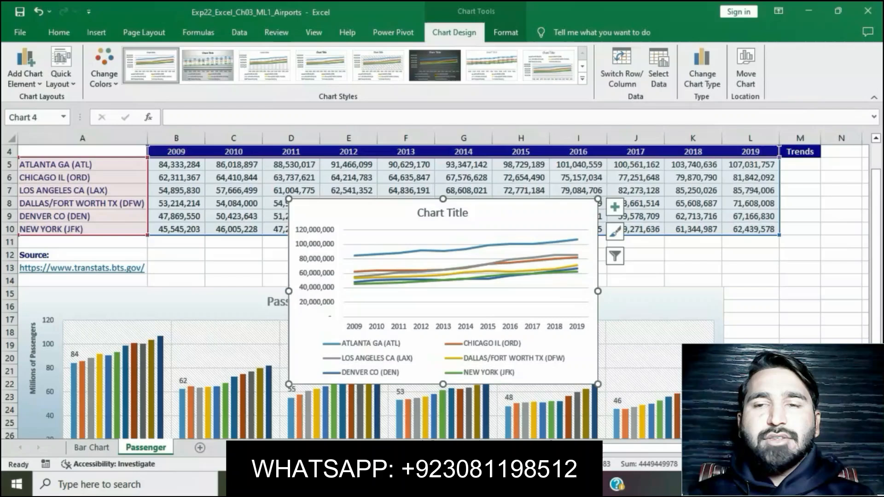
pyautogui.click(740, 57)
pyautogui.click(409, 197)
pyautogui.hotkey('ctrl', 'v')
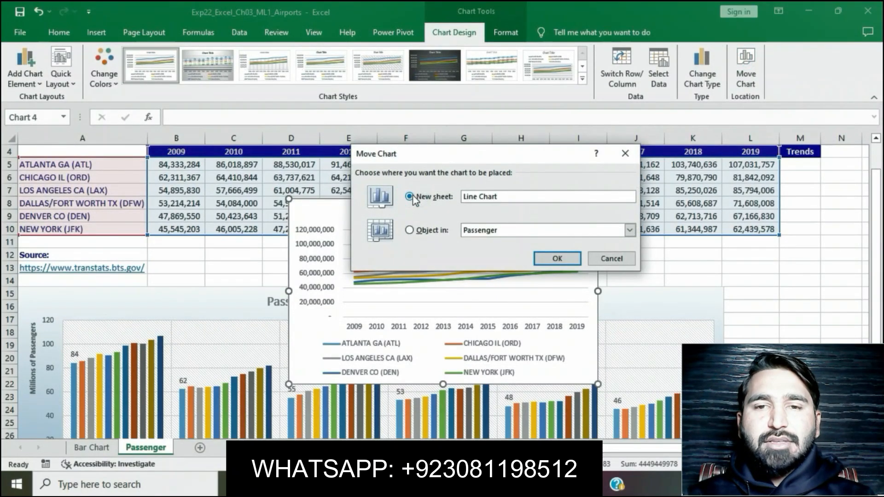
pyautogui.click(558, 258)
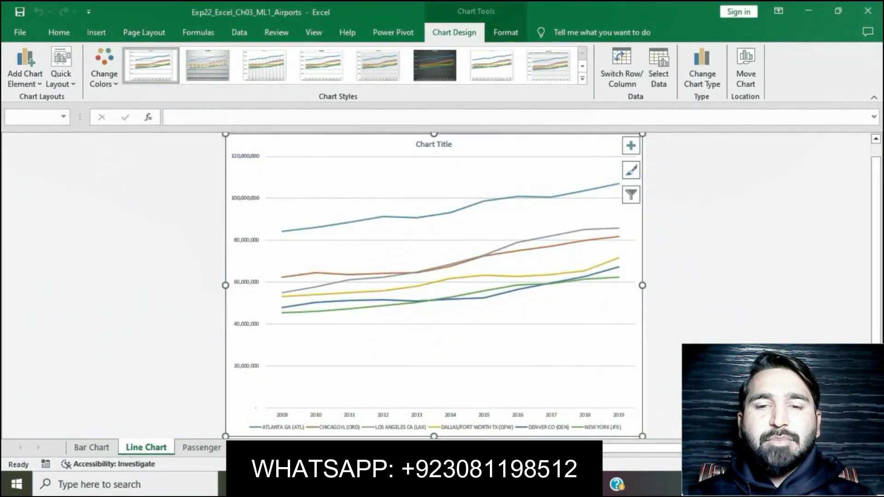
# - Copy Passengers at U.S. Airports from step 12 in Word and replace the line chart's title with it in Excel
pyautogui.hotkey('alt', 'Tab')
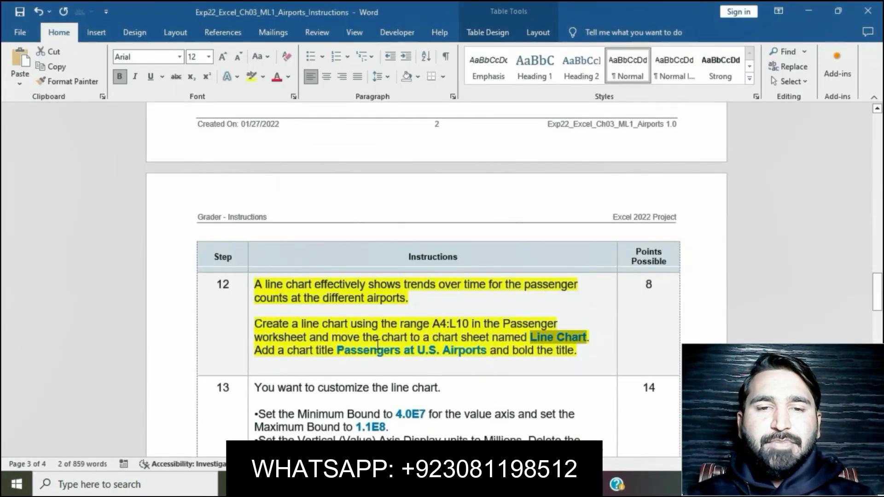
pyautogui.moveTo(338, 352); pyautogui.dragTo(472, 355)
pyautogui.hotkey('ctrl', 'c')
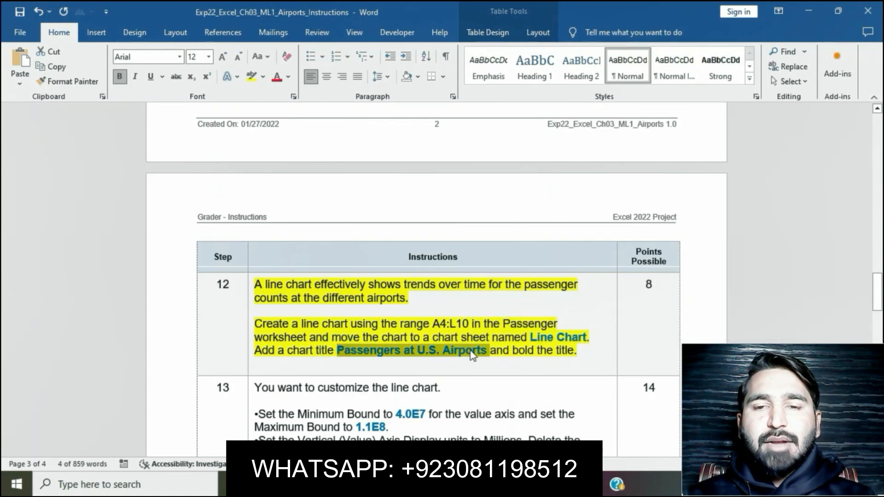
pyautogui.hotkey('alt', 'Tab')
pyautogui.click(444, 144)
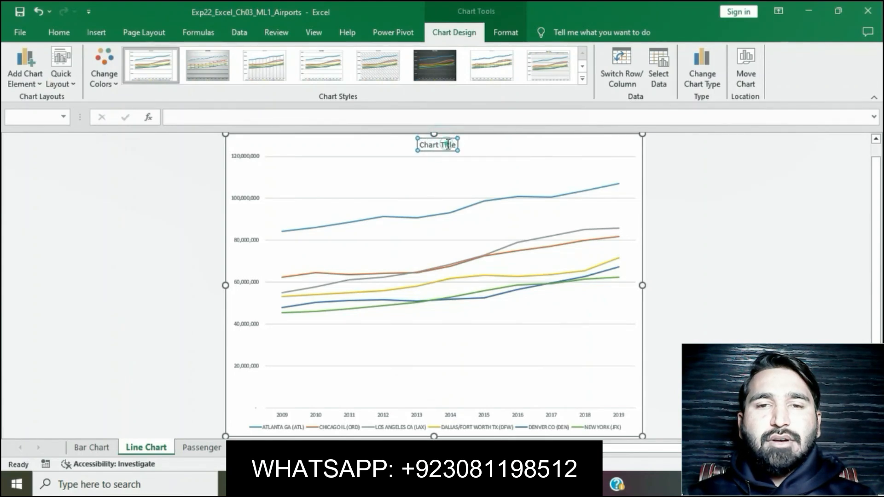
pyautogui.click(449, 143)
pyautogui.click(455, 144)
pyautogui.press('BackSpace')
pyautogui.press('BackSpace')
pyautogui.press('BackSpace')
pyautogui.press('BackSpace')
pyautogui.press('BackSpace')
pyautogui.press('BackSpace')
pyautogui.press('BackSpace')
pyautogui.press('BackSpace')
pyautogui.press('BackSpace')
pyautogui.press('BackSpace')
pyautogui.press('BackSpace')
pyautogui.hotkey('ctrl', 'v')
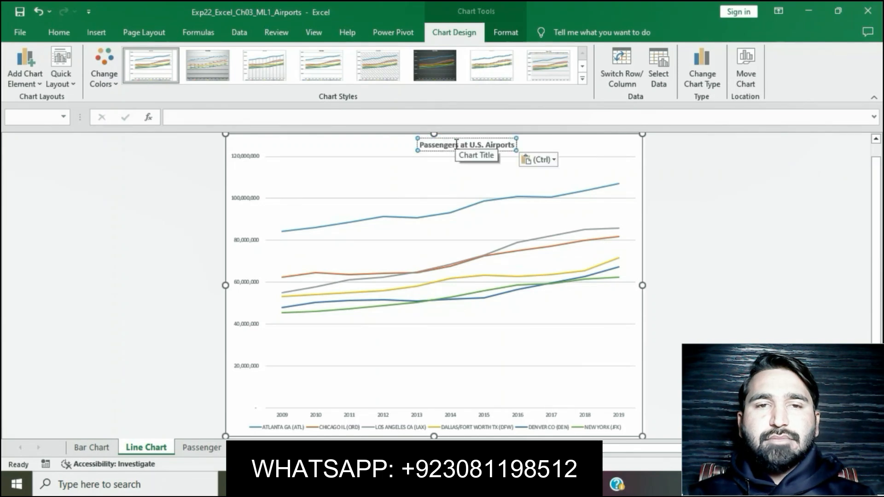
pyautogui.click(658, 243)
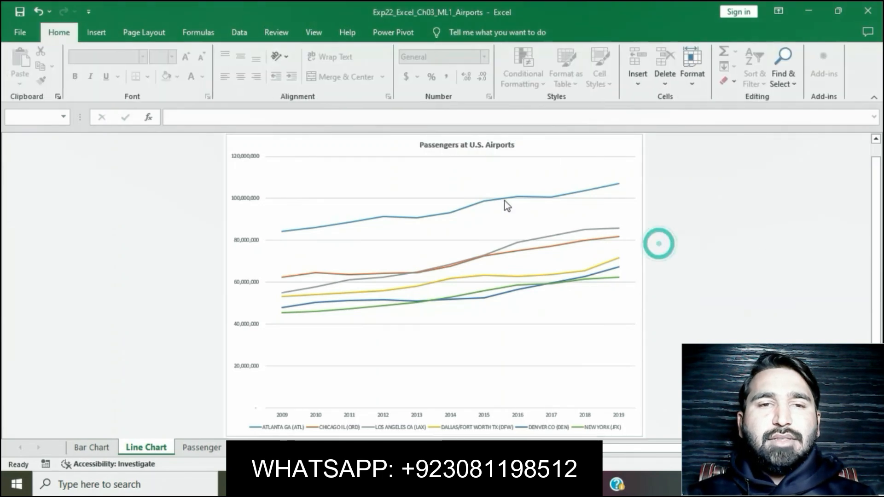
# - Select the bold-title instruction in step 12 in Word, switch to Excel, and bold the line chart's title
pyautogui.hotkey('alt', 'Tab')
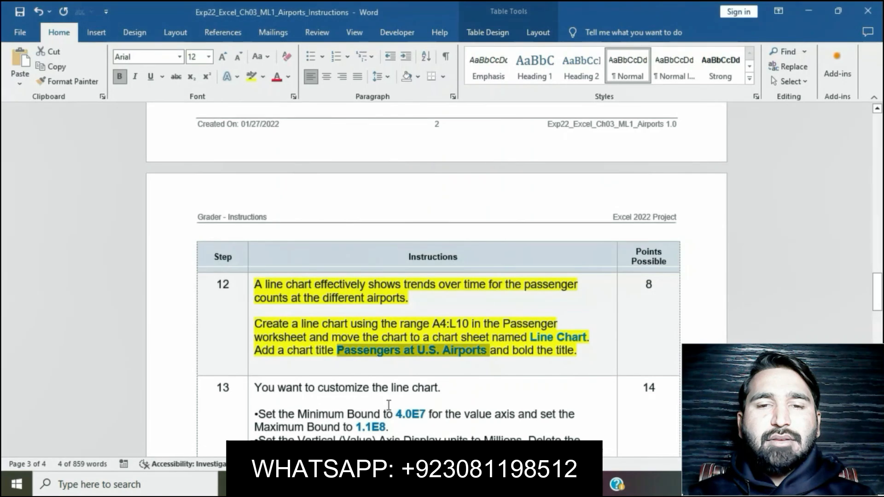
pyautogui.moveTo(489, 355); pyautogui.dragTo(580, 355)
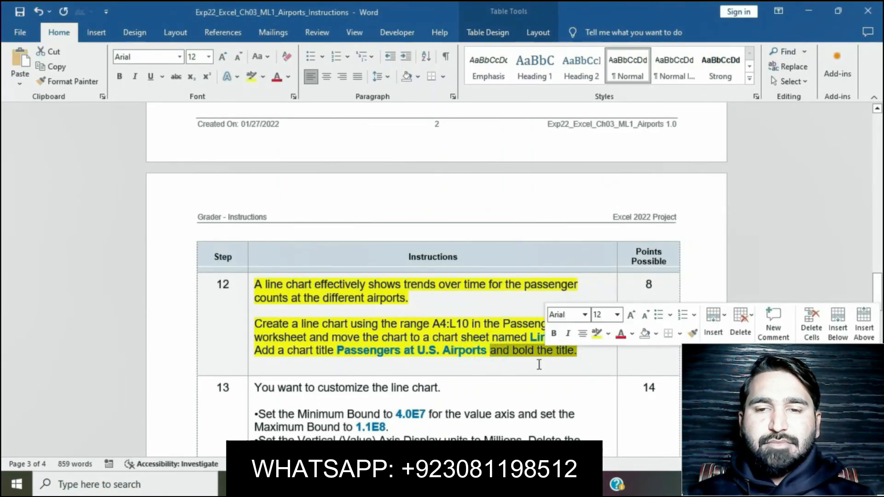
pyautogui.click(506, 484)
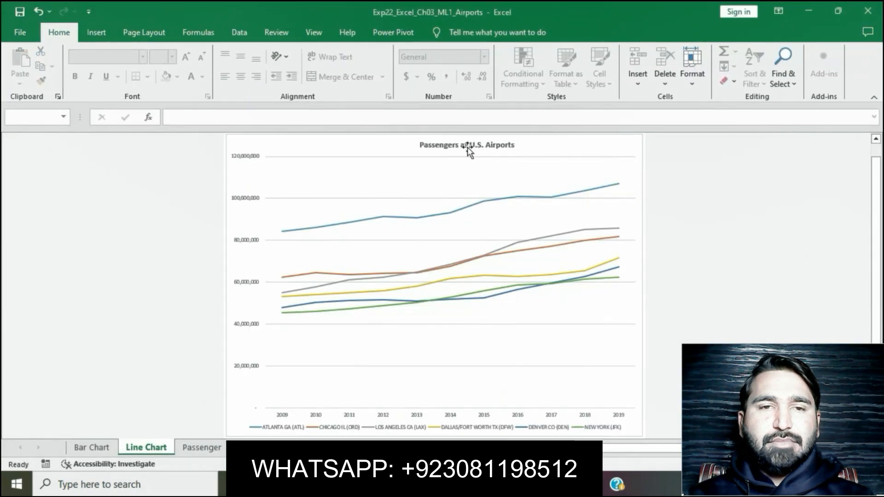
pyautogui.click(466, 146)
pyautogui.hotkey('ctrl', 'v')
pyautogui.moveTo(417, 145); pyautogui.dragTo(510, 152)
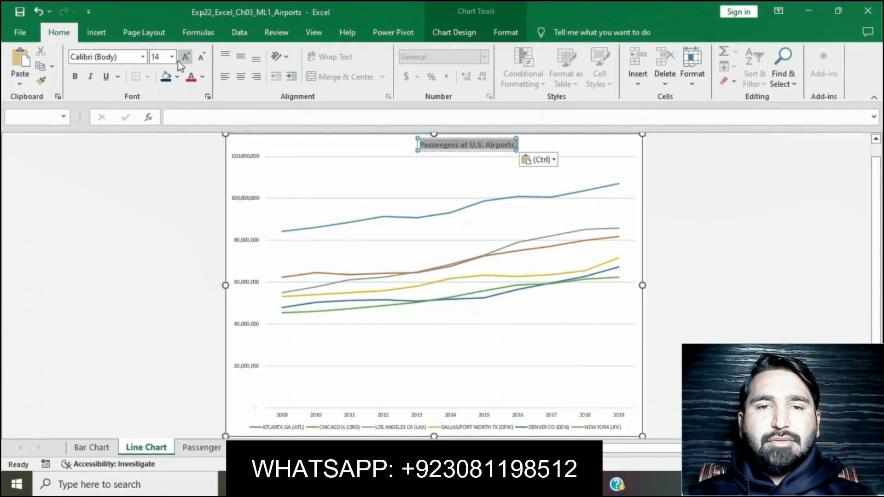
pyautogui.click(75, 79)
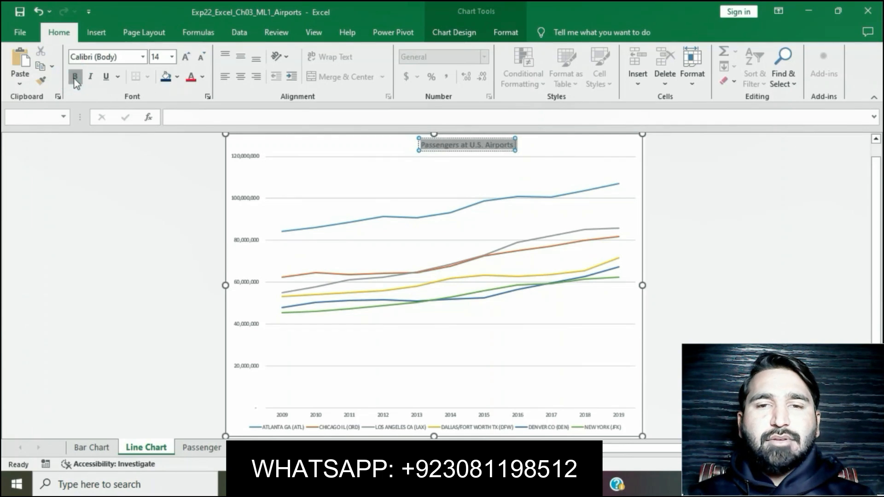
pyautogui.click(673, 189)
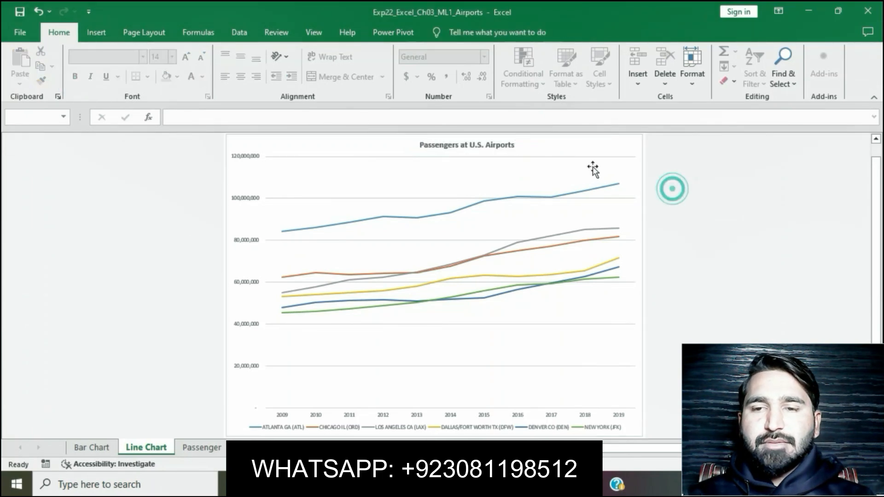
# - Switch to the Word instructions and remove the yellow highlight from step 12
pyautogui.hotkey('alt', 'Tab')
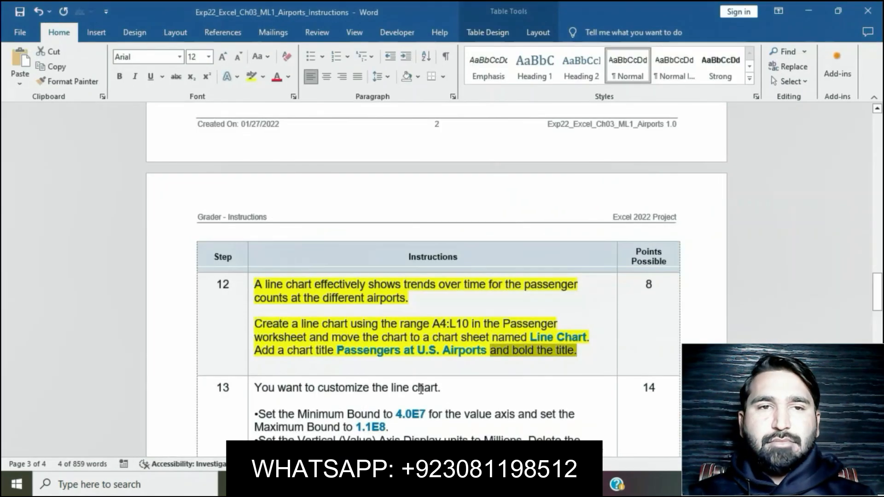
pyautogui.click(421, 390)
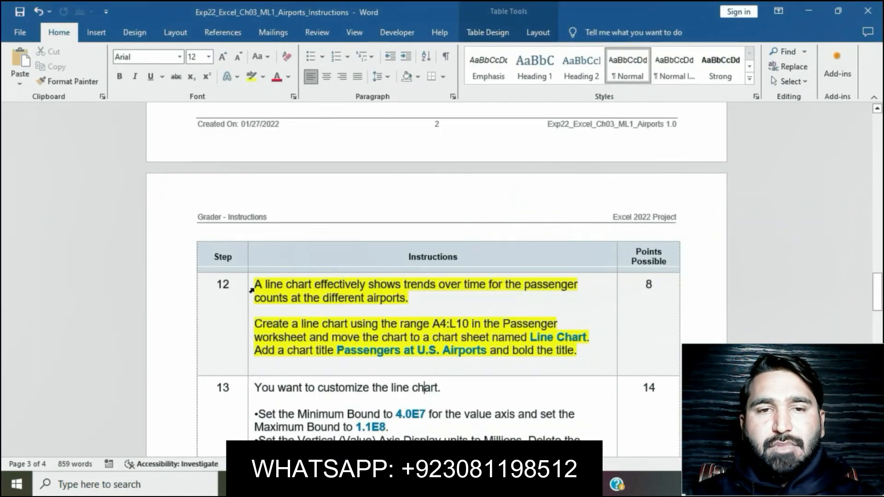
pyautogui.click(252, 290)
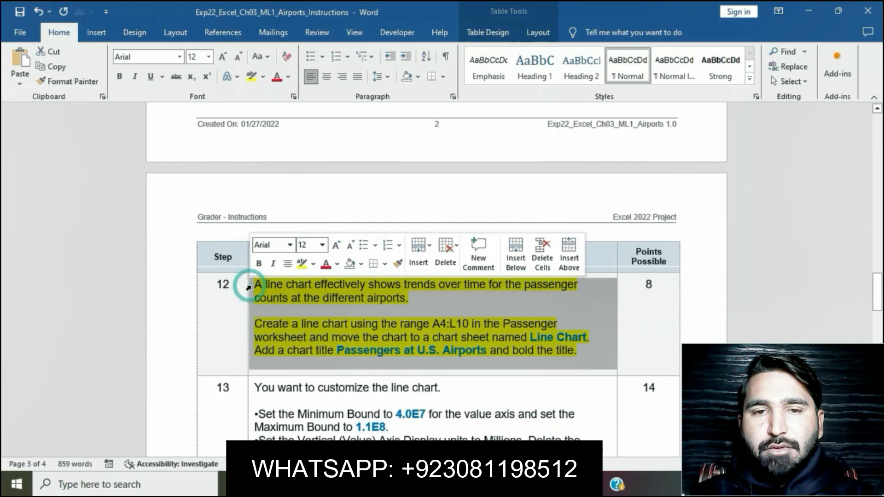
pyautogui.click(302, 263)
pyautogui.click(395, 338)
# - Read the remaining instructions in Word, especially step 13's line chart customizations, and switch back to Excel
pyautogui.scroll(-1, 397, 335)
pyautogui.scroll(-10, 397, 335)
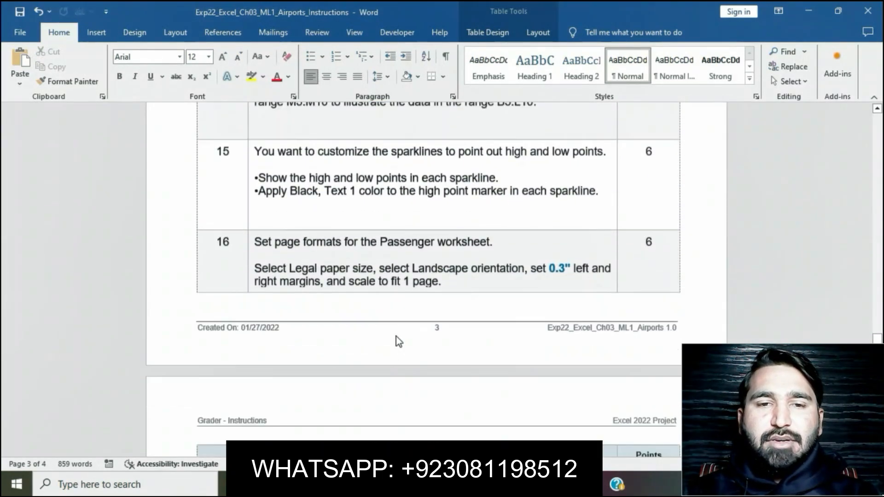
pyautogui.scroll(-4, 396, 337)
pyautogui.scroll(10, 396, 336)
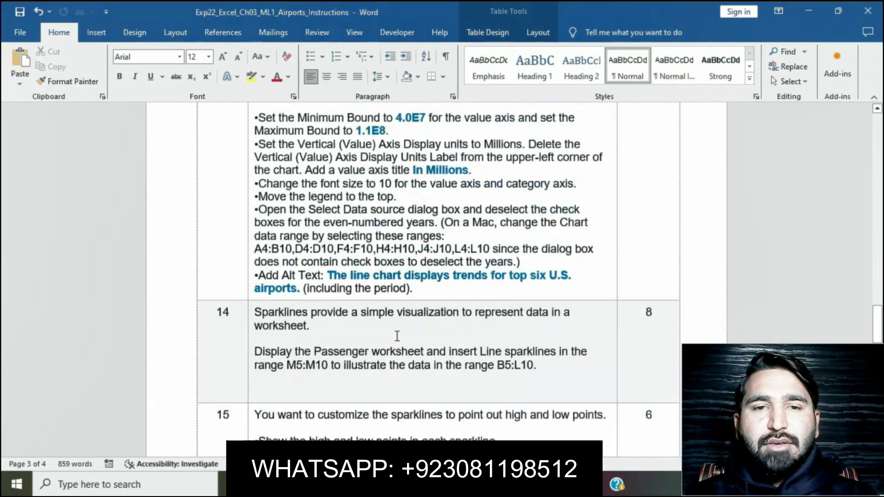
pyautogui.scroll(6, 397, 336)
pyautogui.scroll(-4, 249, 226)
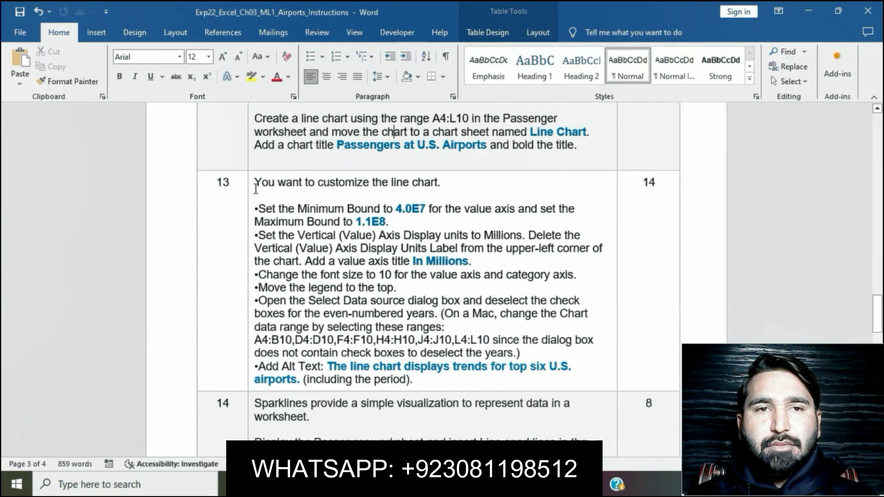
pyautogui.hotkey('alt', 'Tab')
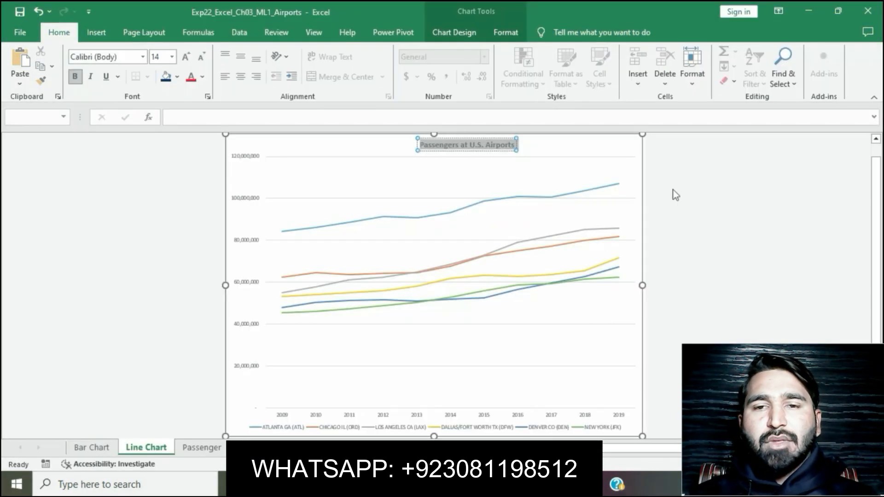